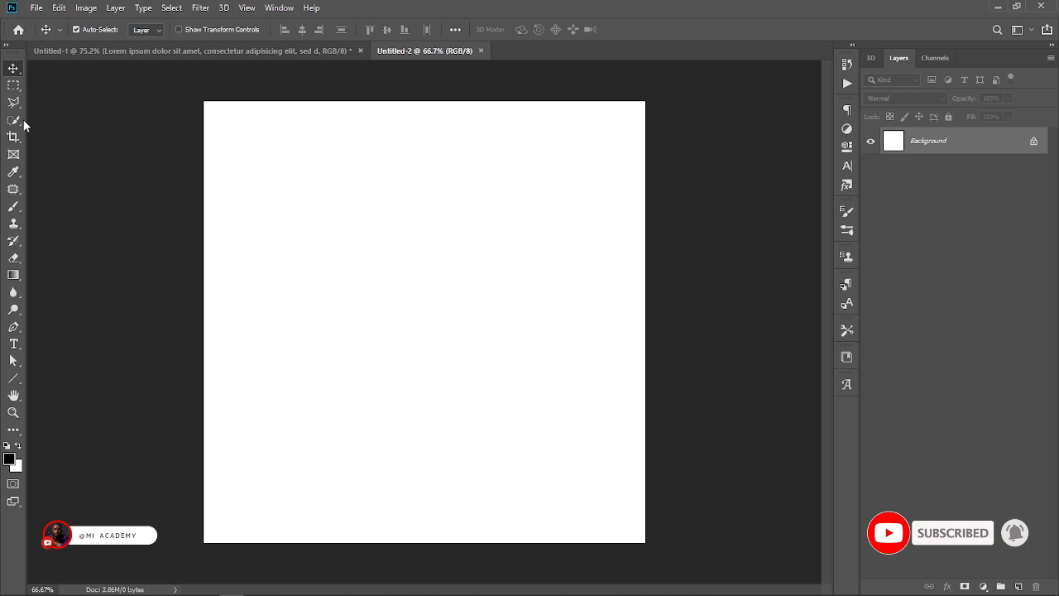
# Add a Lorem Ipsum point text with the Horizontal Type tool and start a second text just above it.
pyautogui.click(13, 346)
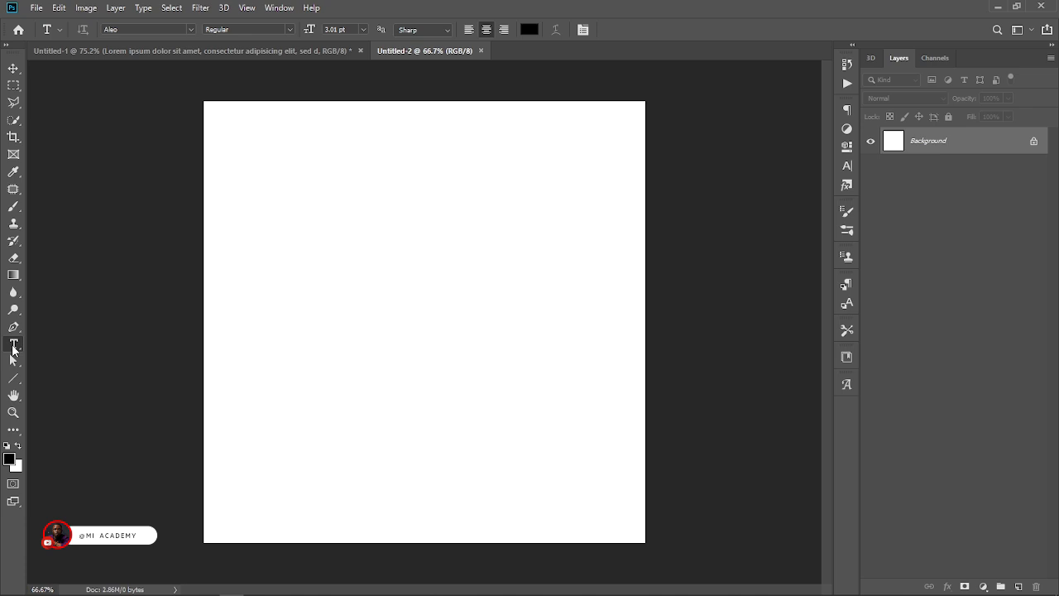
pyautogui.click(304, 284)
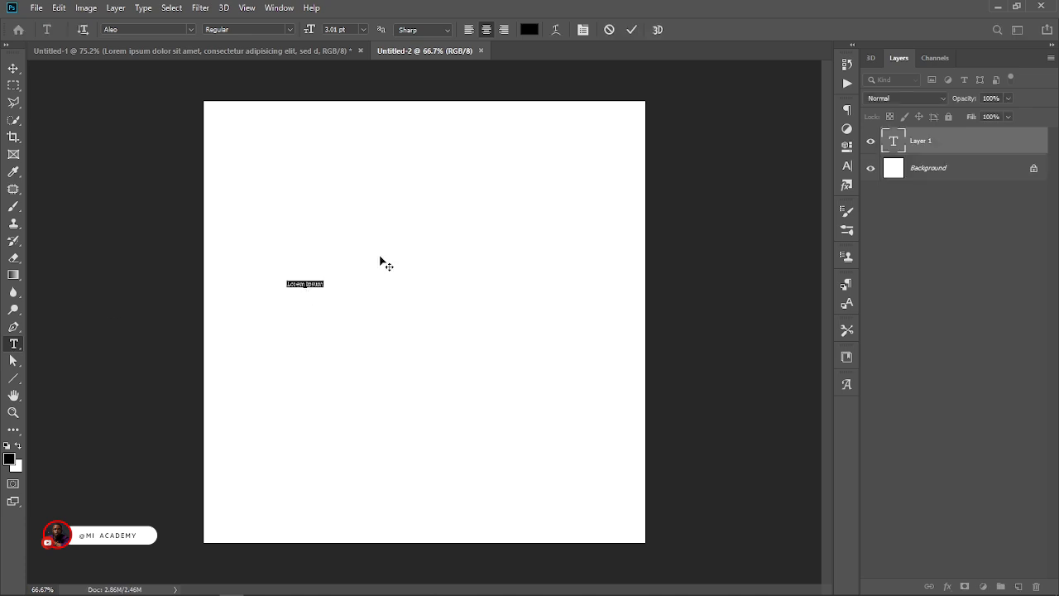
pyautogui.click(321, 250)
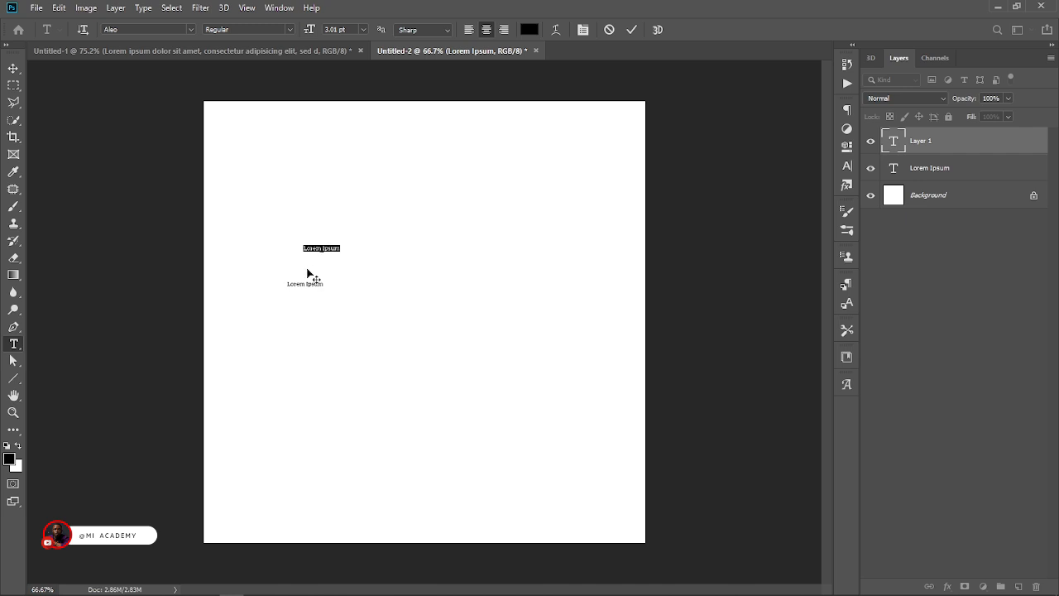
pyautogui.write('HKALDKLADF')
pyautogui.hotkey('ctrl', 'a')
pyautogui.press('BackSpace')
# Enter MY NAME IS followed by the person's full name in capitals, and move this text below the Lorem Ipsum text.
pyautogui.write('MY NAME IS MICHEAL IBRAHIM')
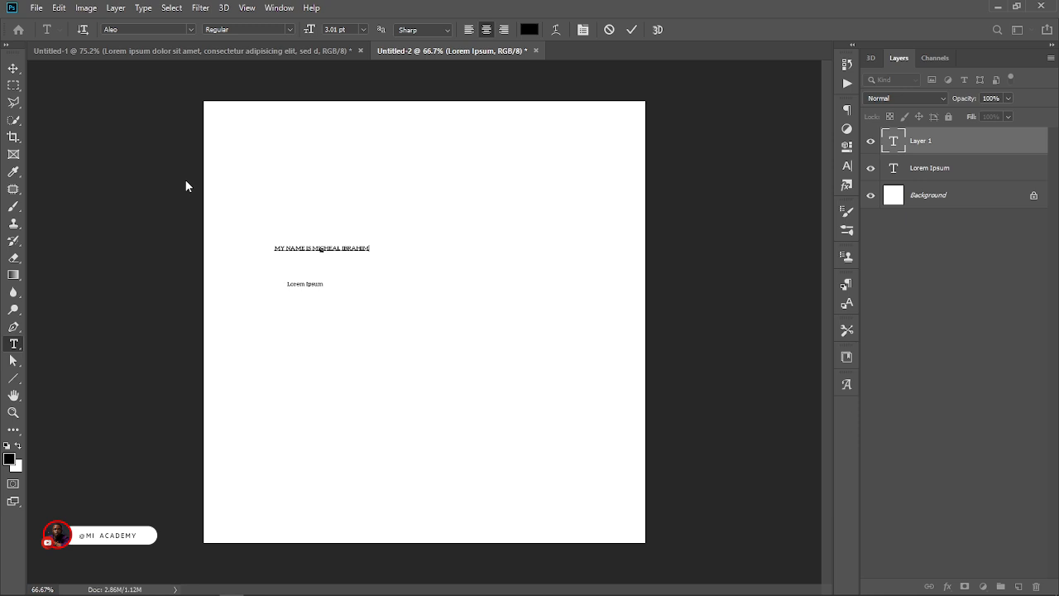
pyautogui.hotkey('ctrl', 'a')
pyautogui.moveTo(354, 265); pyautogui.dragTo(435, 349)
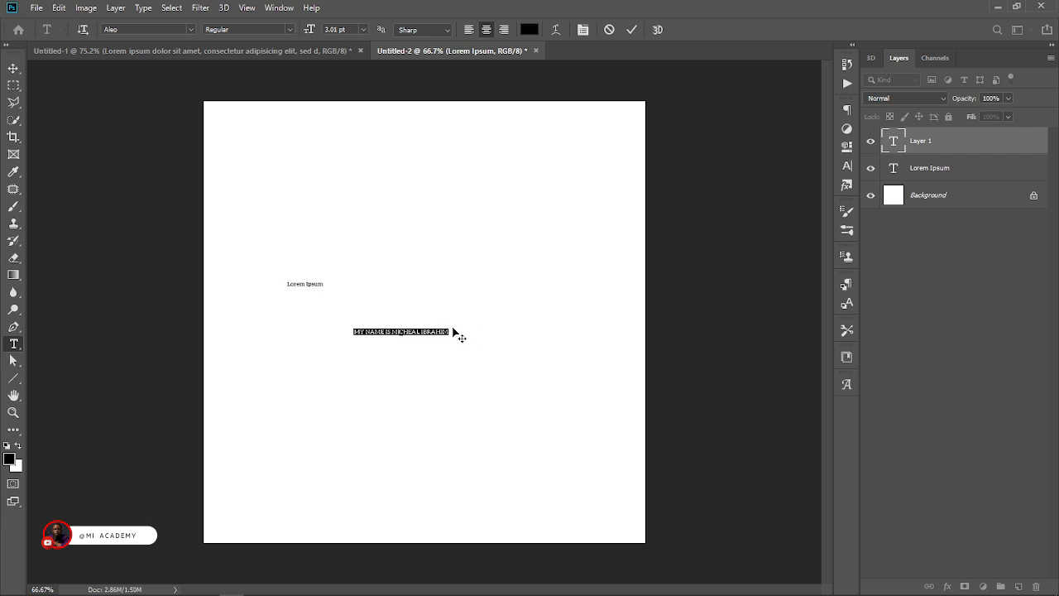
# Set the whole name sentence in the AmsiPro-Ultra font at a size of 7.01 pt.
pyautogui.click(451, 331)
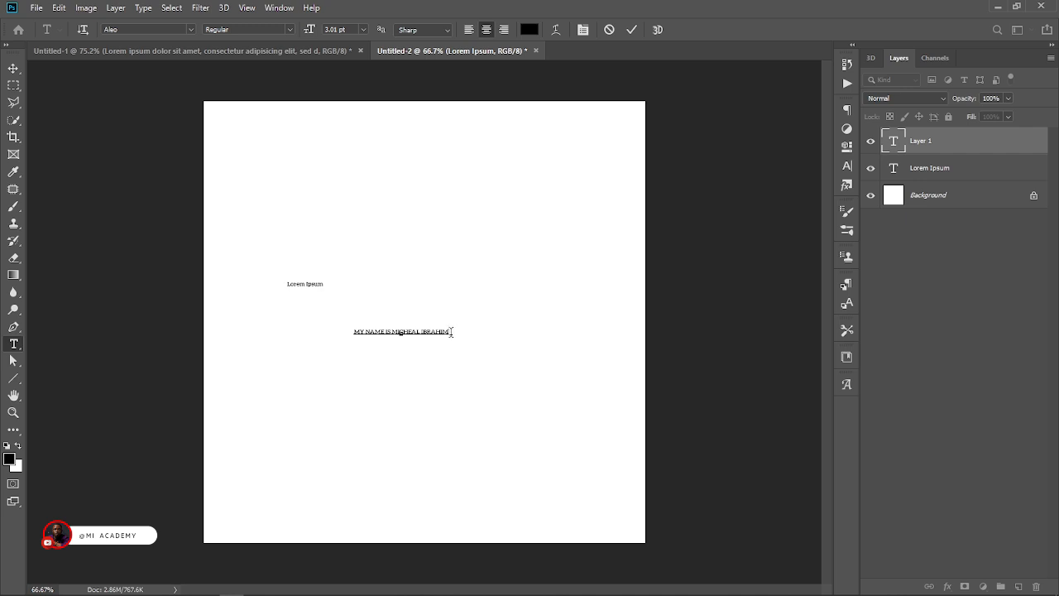
pyautogui.moveTo(451, 331); pyautogui.dragTo(299, 335)
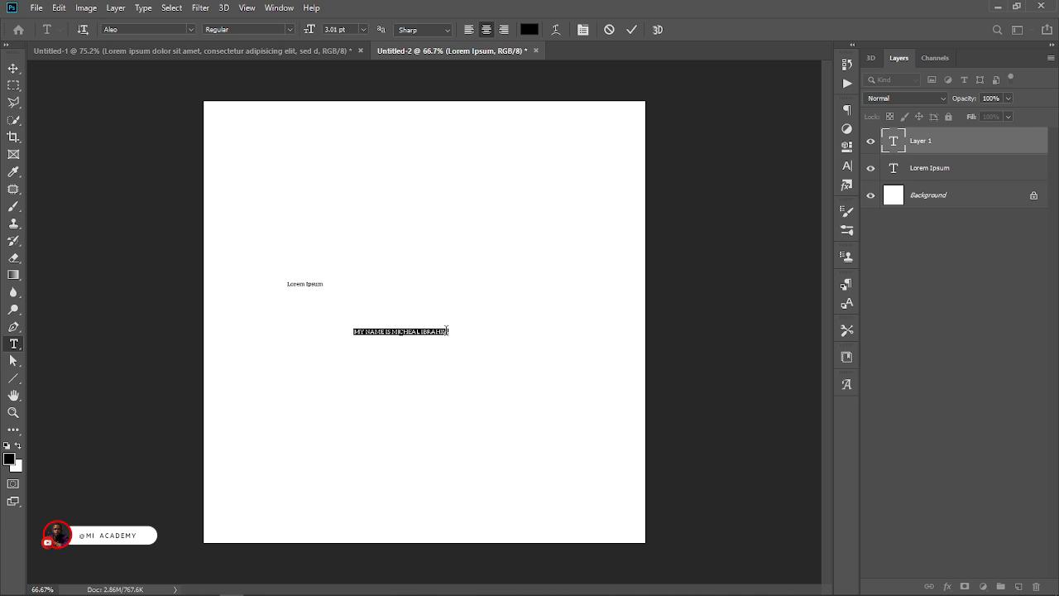
pyautogui.click(191, 30)
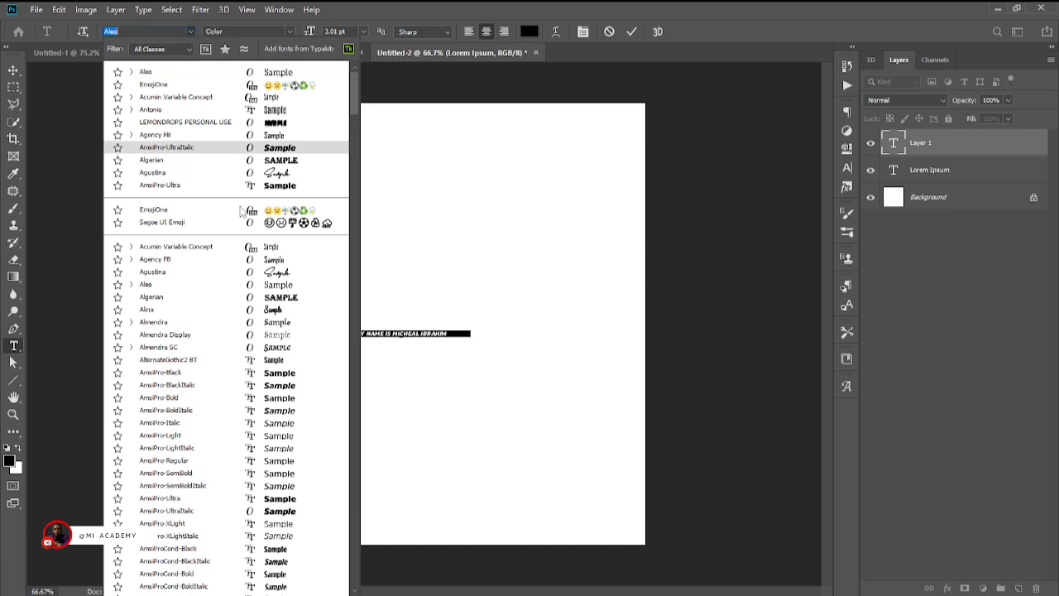
pyautogui.scroll(-5, 241, 212)
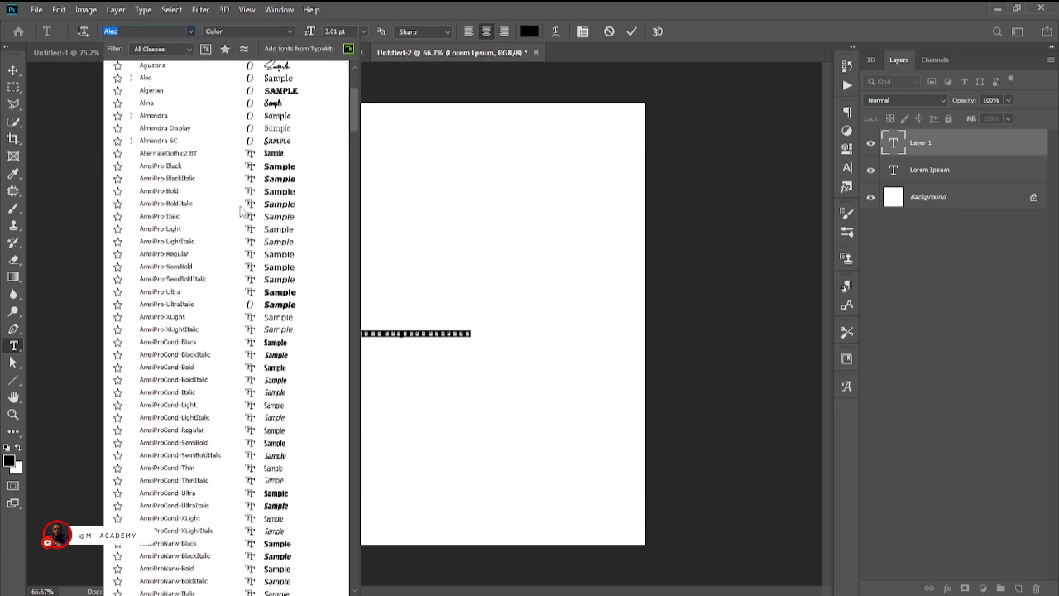
pyautogui.click(280, 293)
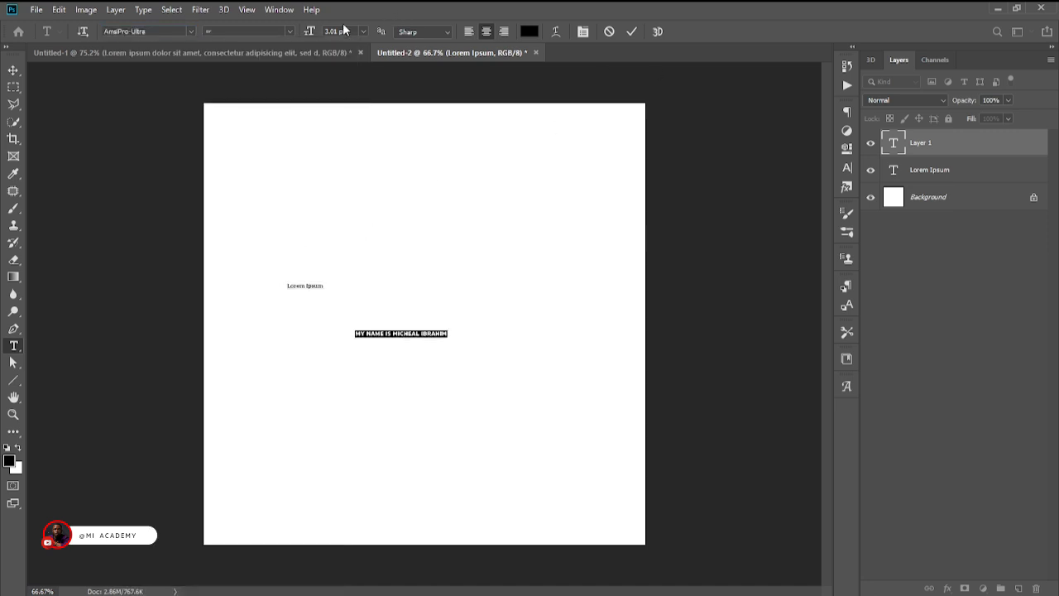
pyautogui.moveTo(311, 31); pyautogui.dragTo(314, 32)
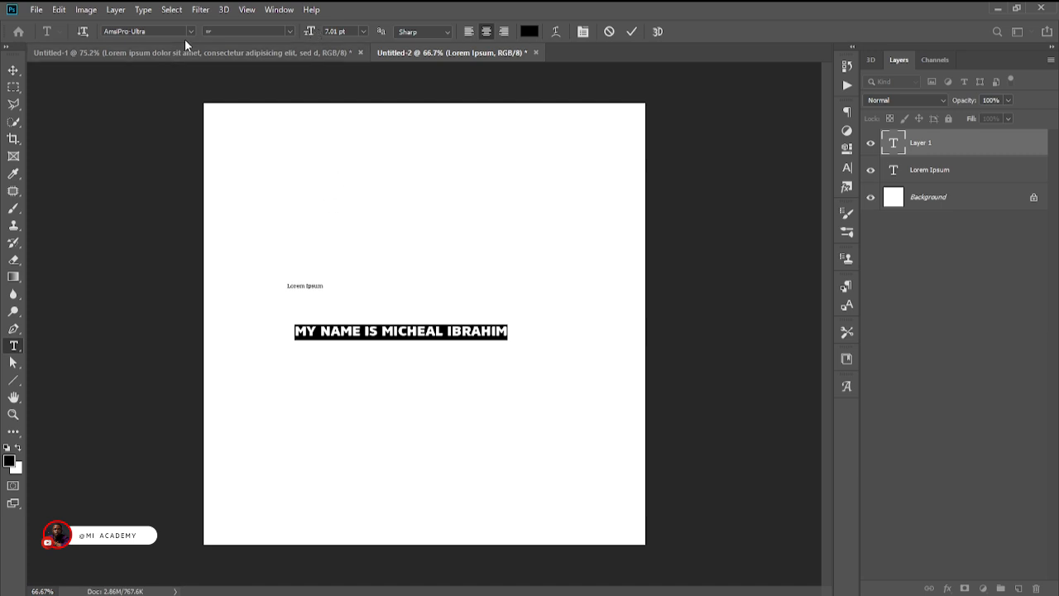
# Try the fonts LEMONDROPS PERSONAL USE and Agustina on the name sentence, and return it to AmsiPro-Ultra.
pyautogui.click(190, 31)
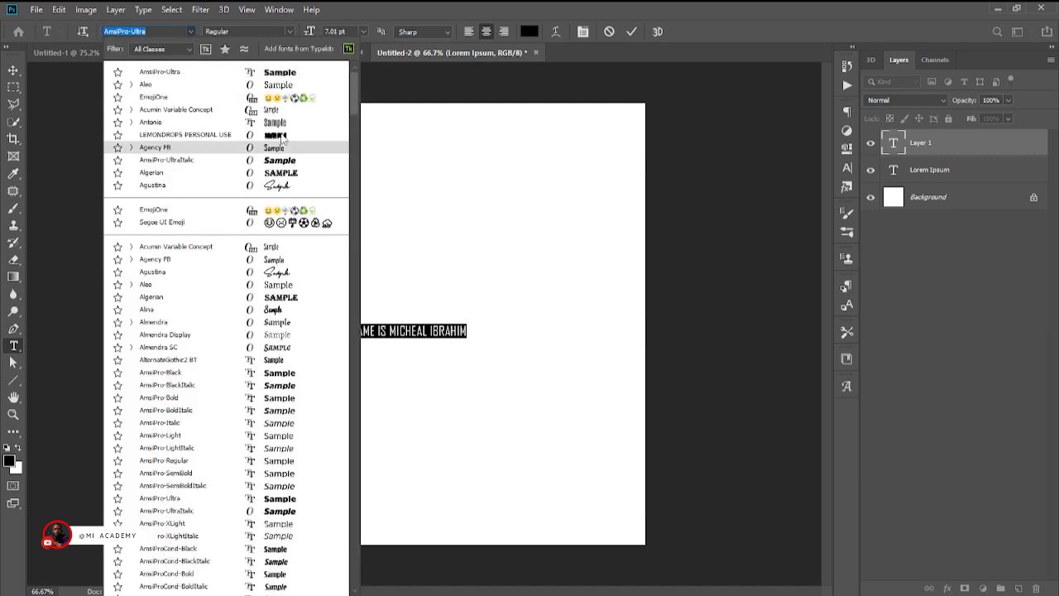
pyautogui.click(277, 134)
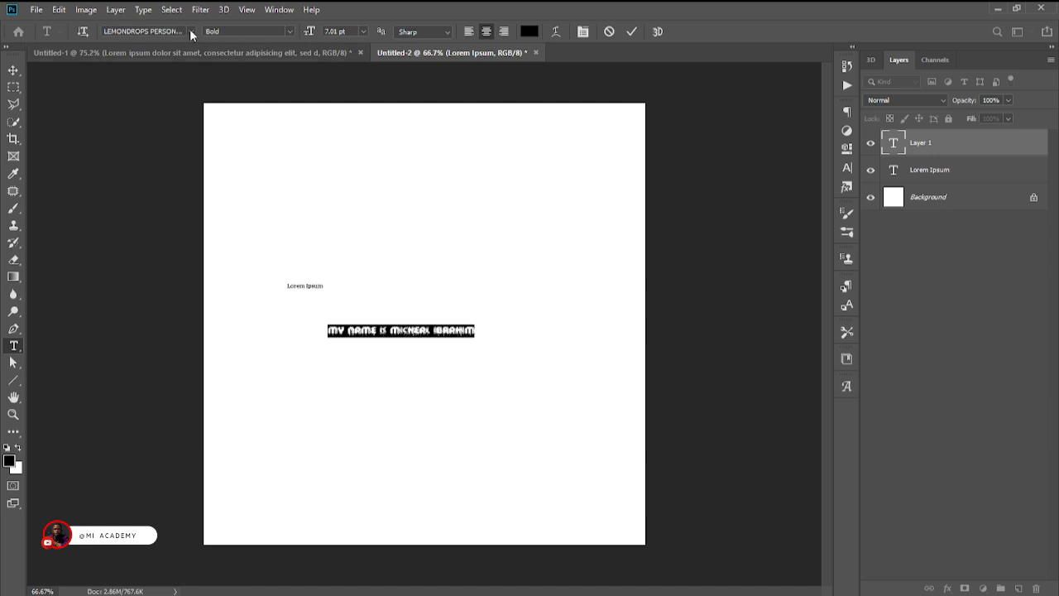
pyautogui.click(191, 31)
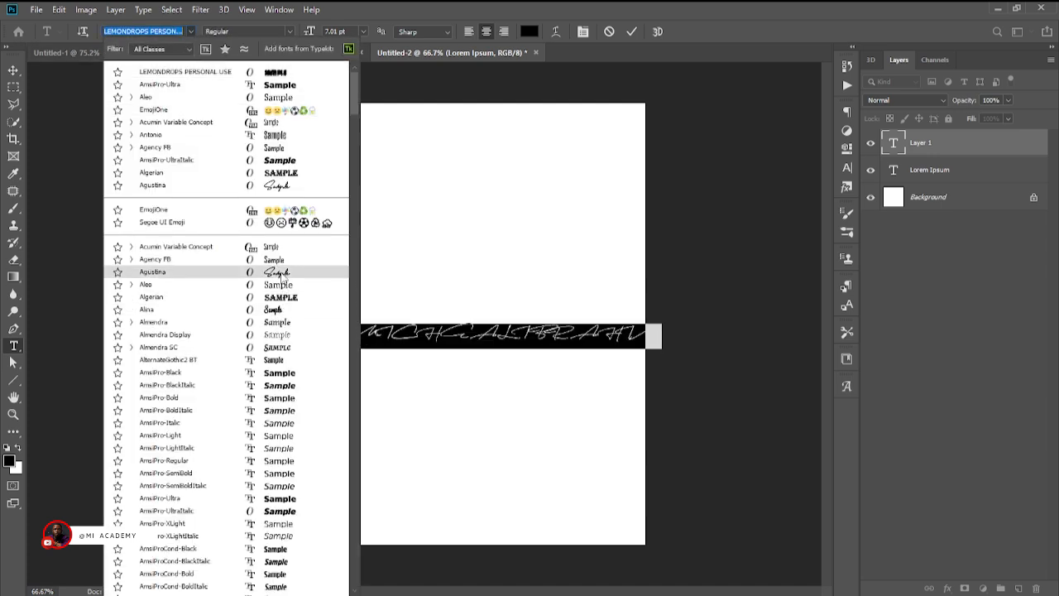
pyautogui.click(281, 273)
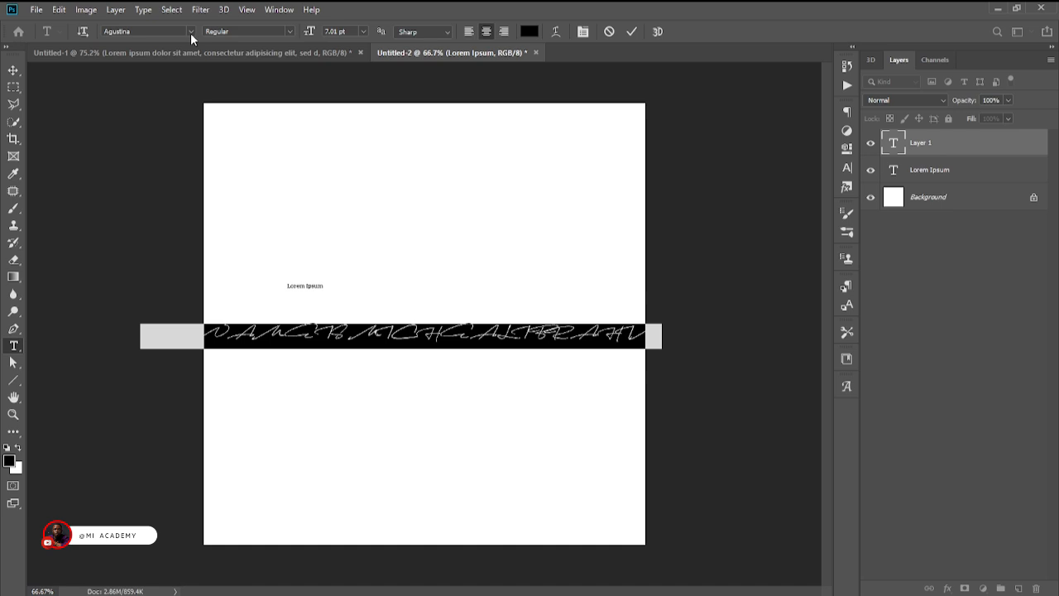
pyautogui.click(190, 32)
pyautogui.scroll(-3, 286, 339)
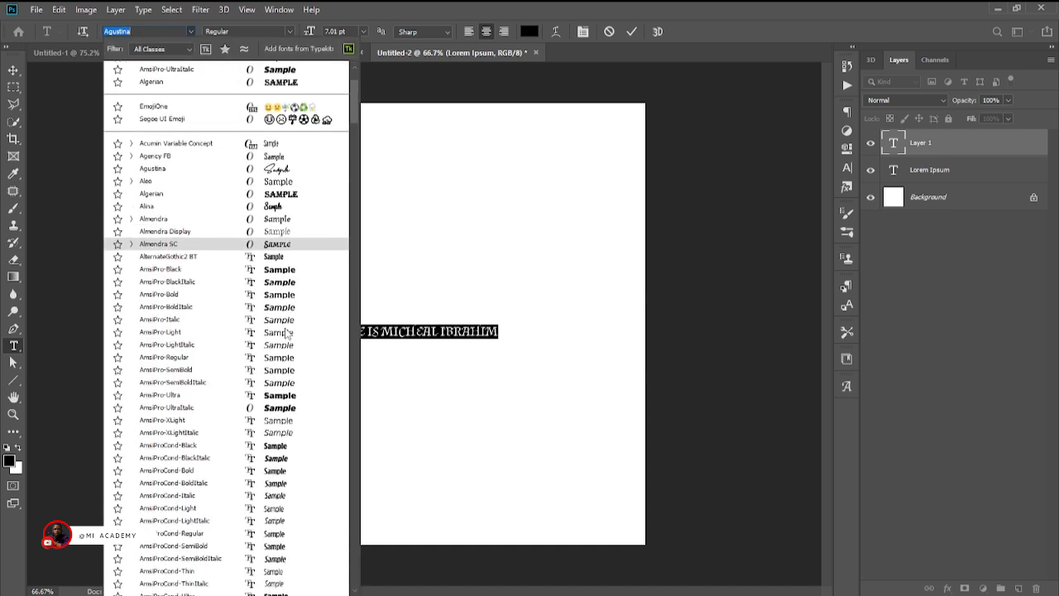
pyautogui.click(281, 395)
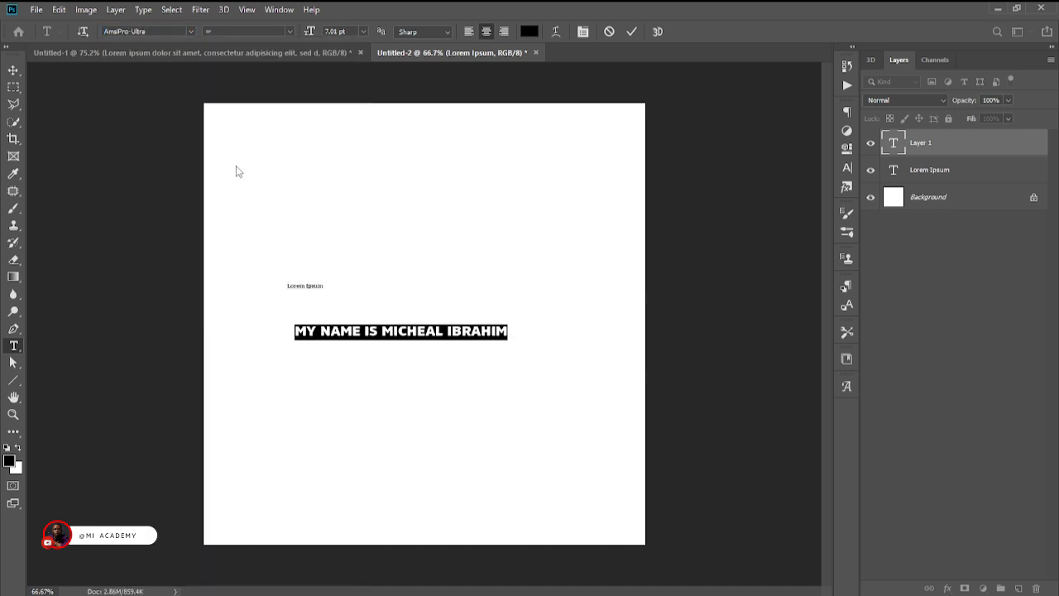
# Change the font of the name sentence to Bio Sans.
pyautogui.click(190, 32)
pyautogui.scroll(3, 224, 389)
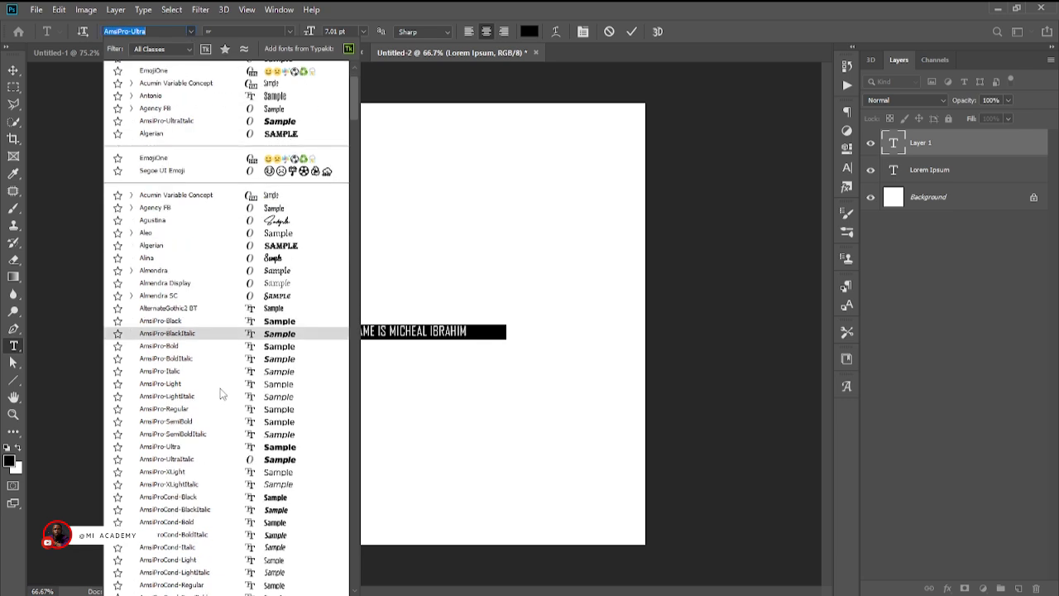
pyautogui.scroll(-5, 222, 394)
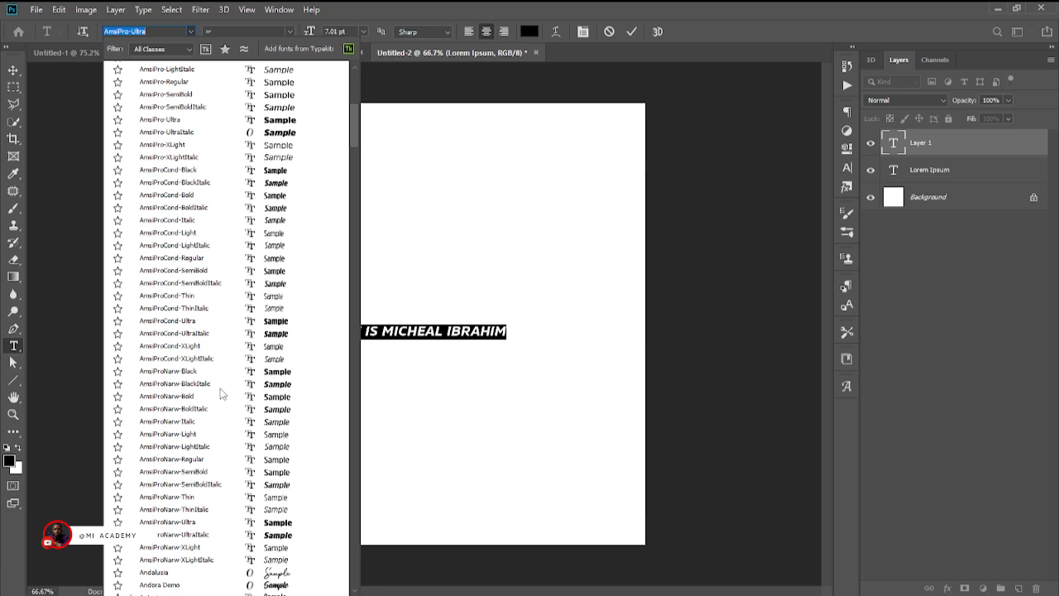
pyautogui.scroll(-3, 222, 395)
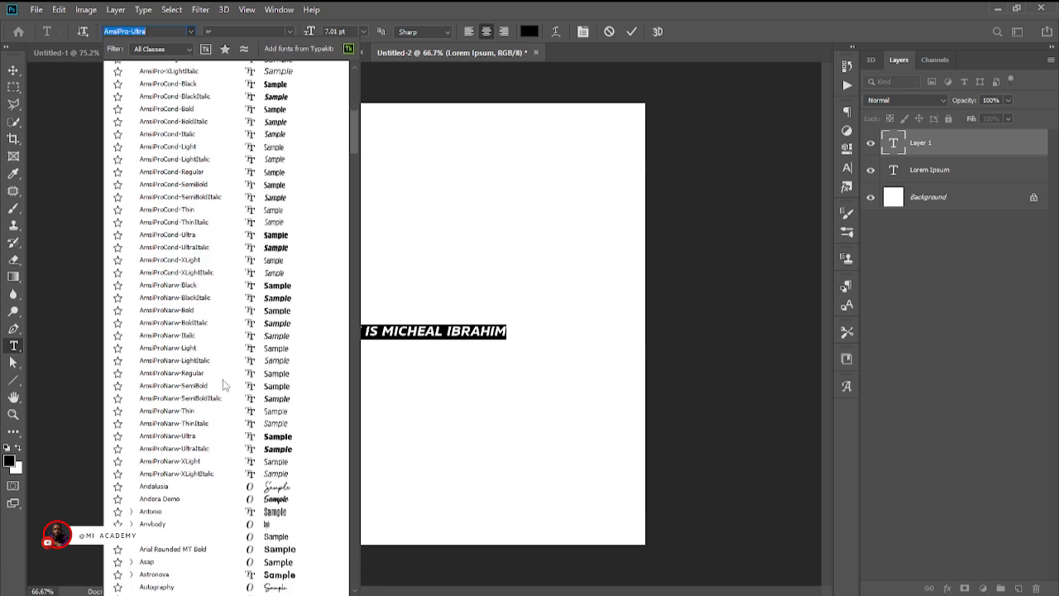
pyautogui.scroll(-6, 224, 384)
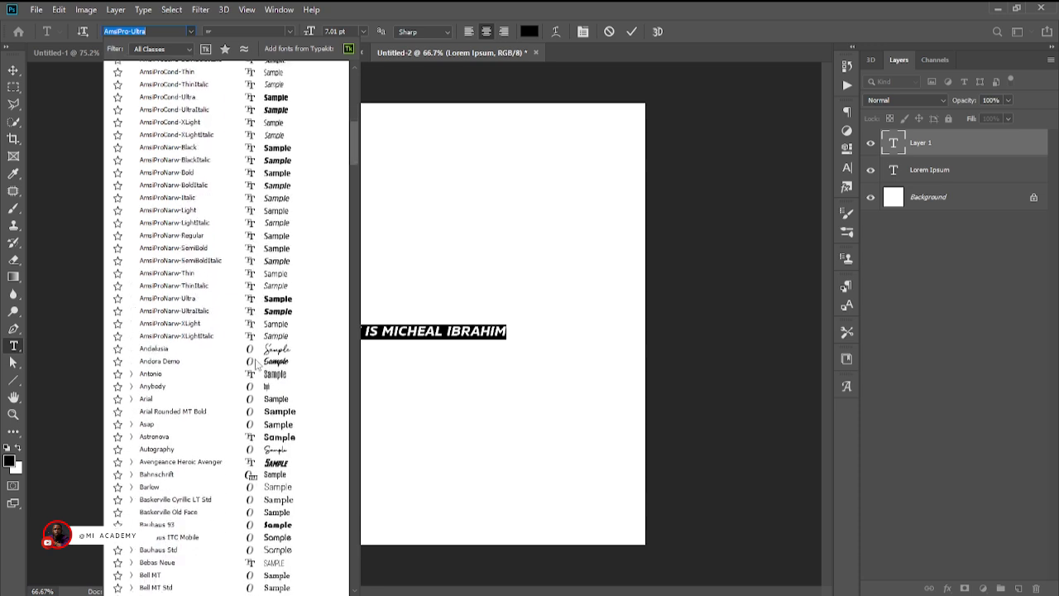
pyautogui.scroll(-3, 277, 335)
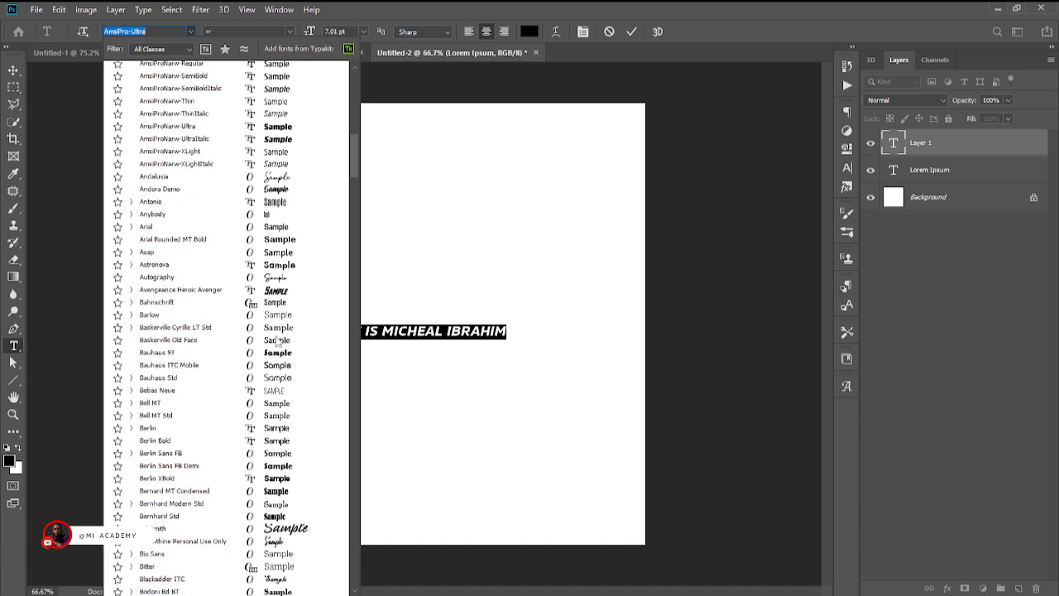
pyautogui.scroll(-4, 278, 346)
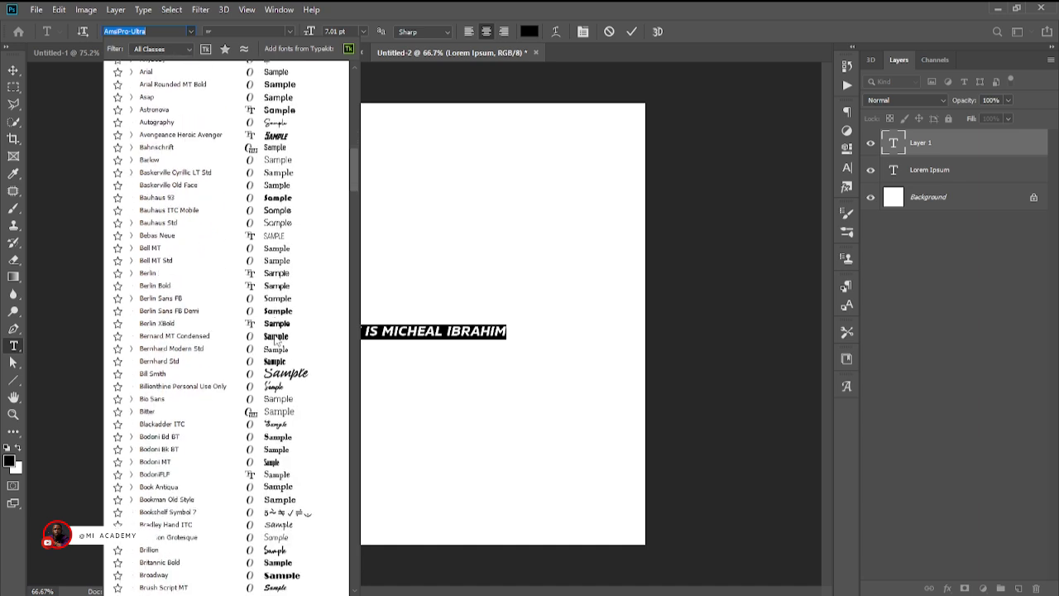
pyautogui.scroll(-3, 275, 339)
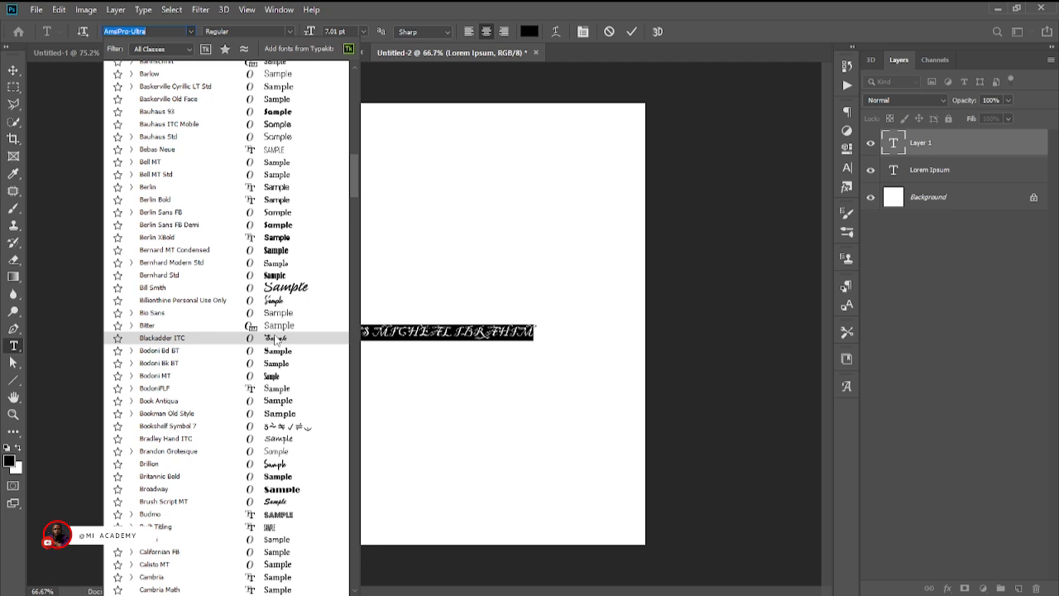
pyautogui.click(283, 316)
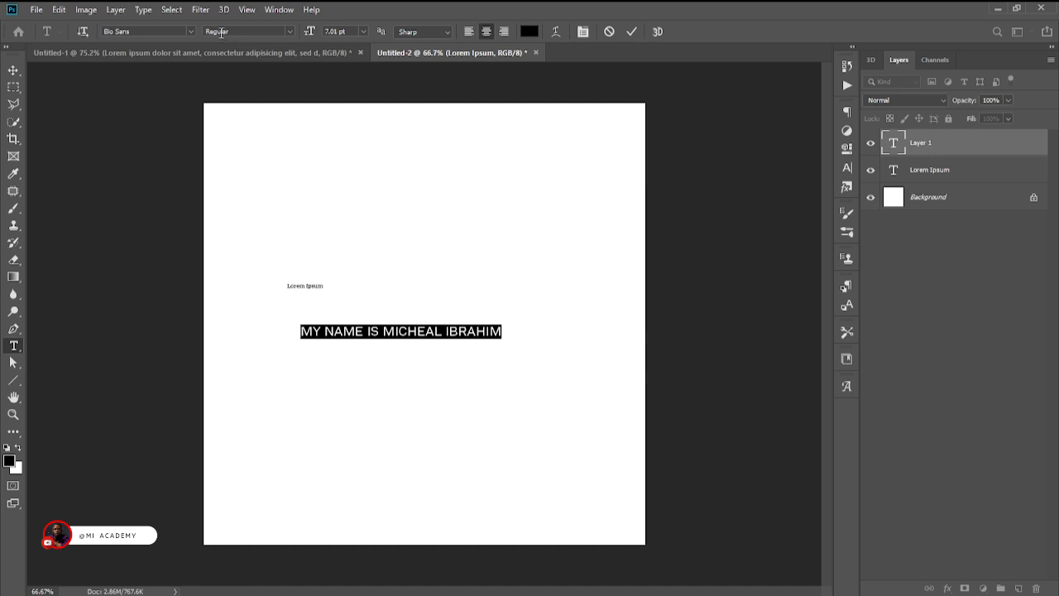
# Try the ExtraLight and ExtraLight Italic styles of Bio Sans on the name sentence.
pyautogui.click(289, 31)
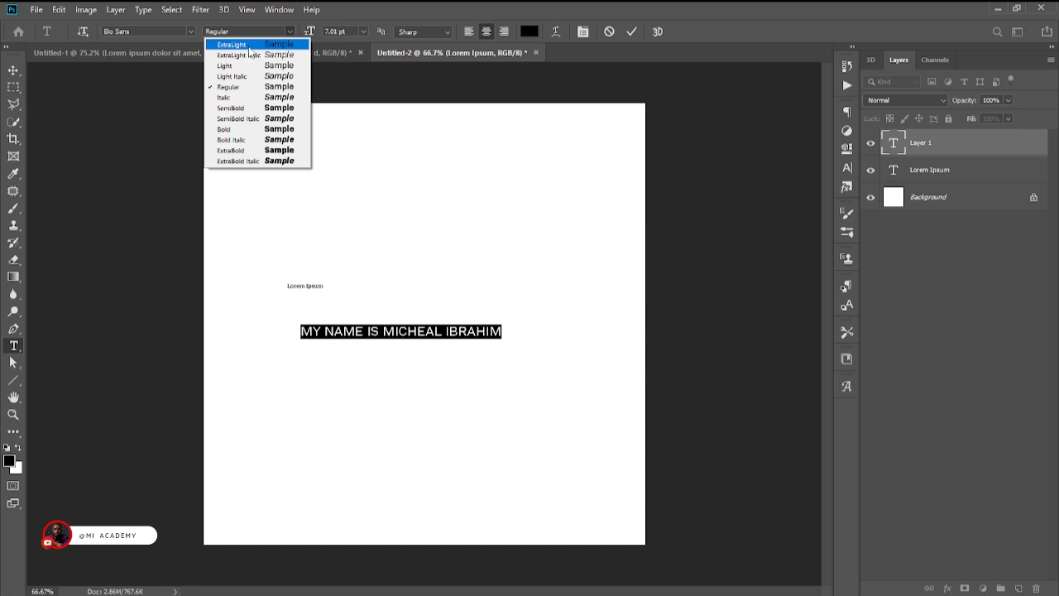
pyautogui.click(244, 46)
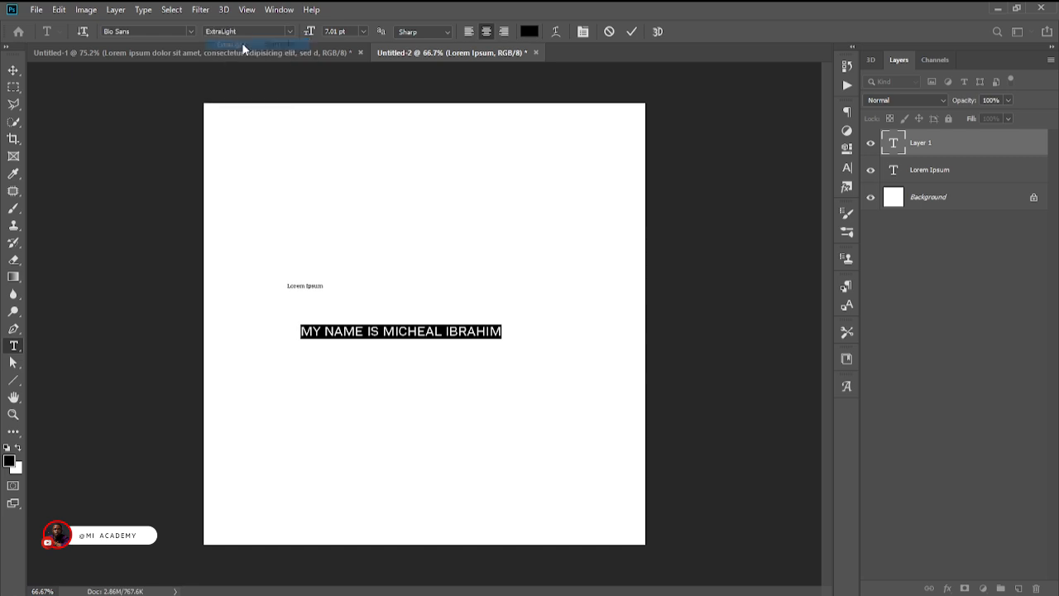
pyautogui.click(287, 33)
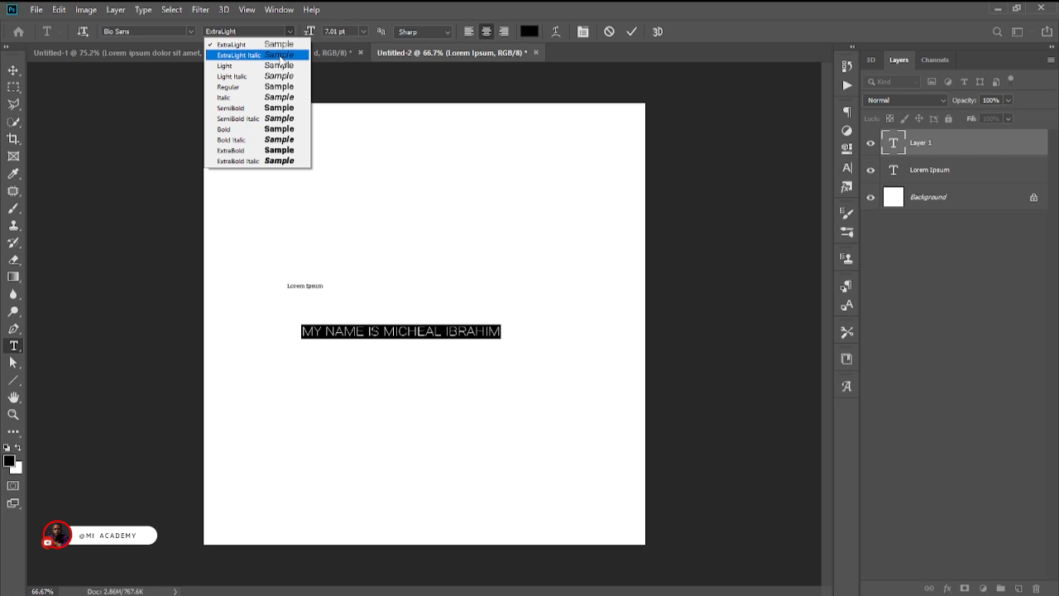
pyautogui.click(280, 56)
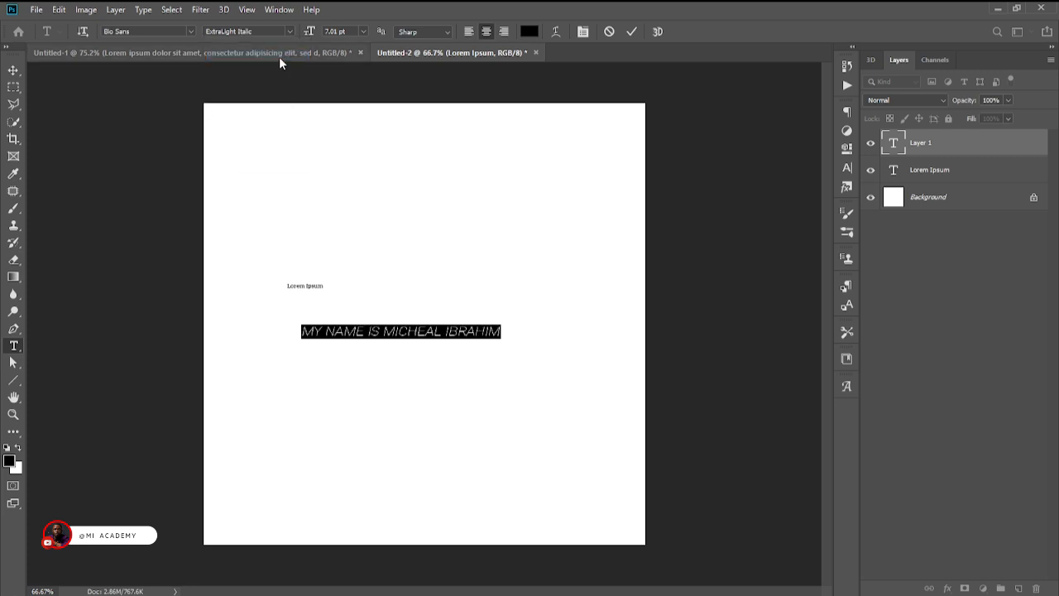
# Try the Light and Light Italic styles of Bio Sans on the name sentence.
pyautogui.click(288, 34)
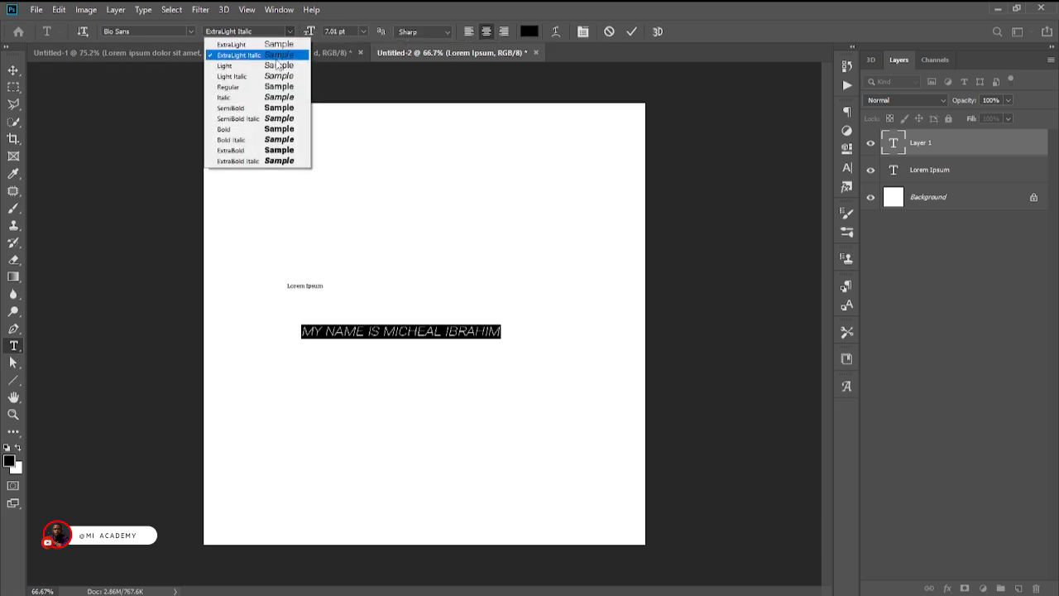
pyautogui.click(279, 66)
pyautogui.click(289, 34)
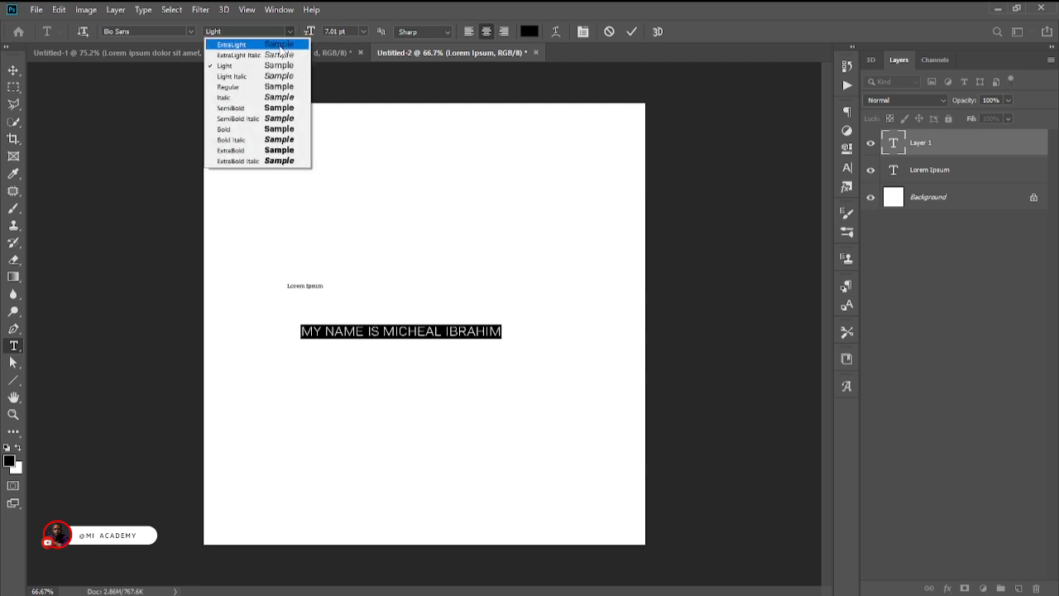
pyautogui.click(275, 77)
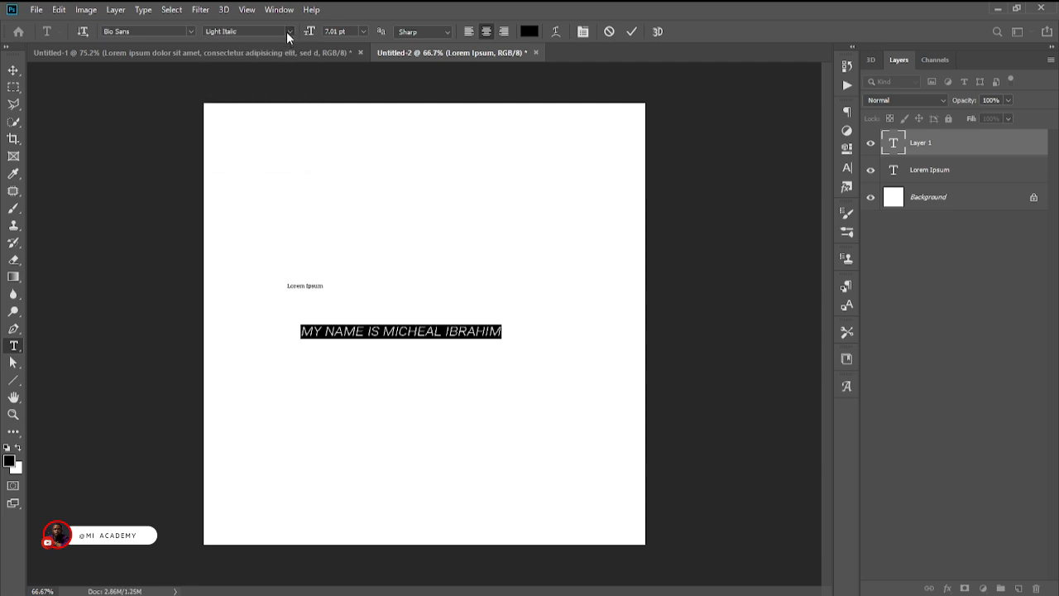
# Try the Regular and Italic styles of Bio Sans on the name sentence.
pyautogui.click(288, 33)
pyautogui.click(279, 86)
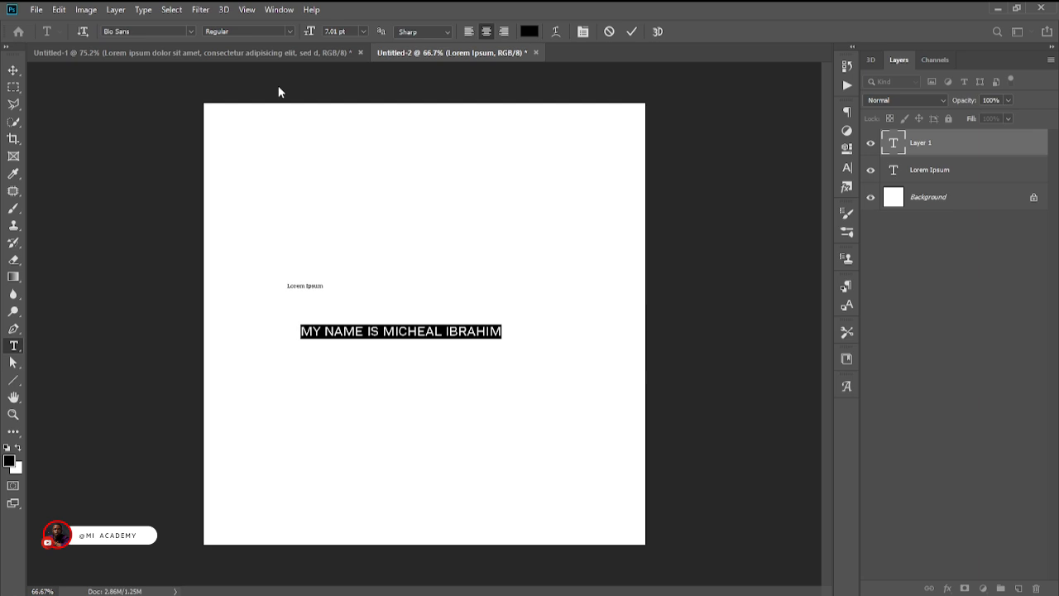
pyautogui.click(289, 33)
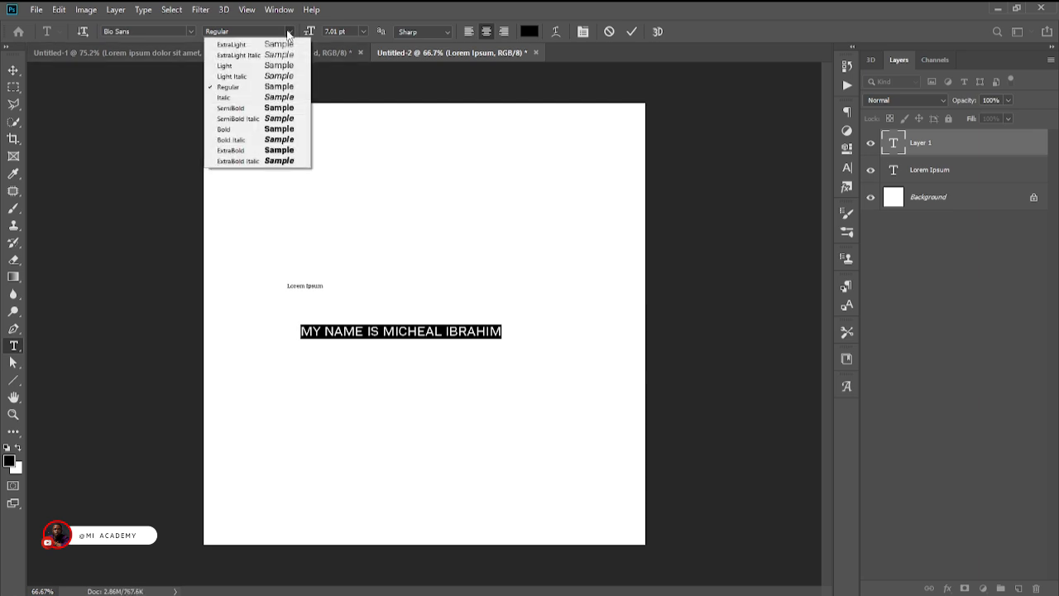
pyautogui.click(273, 98)
# Try the SemiBold and Bold styles of Bio Sans on the name sentence.
pyautogui.click(289, 33)
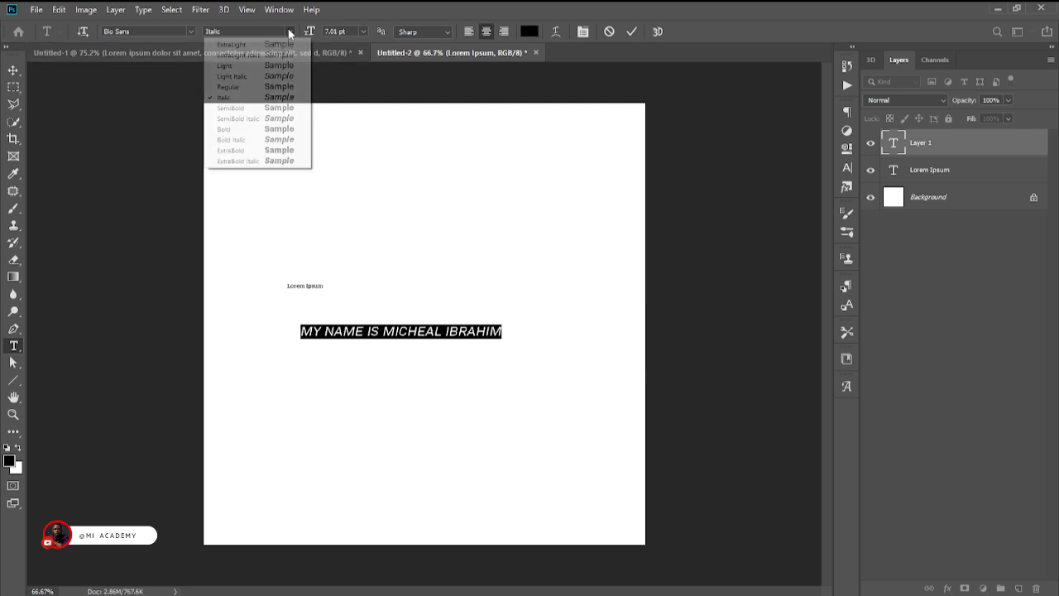
pyautogui.click(279, 107)
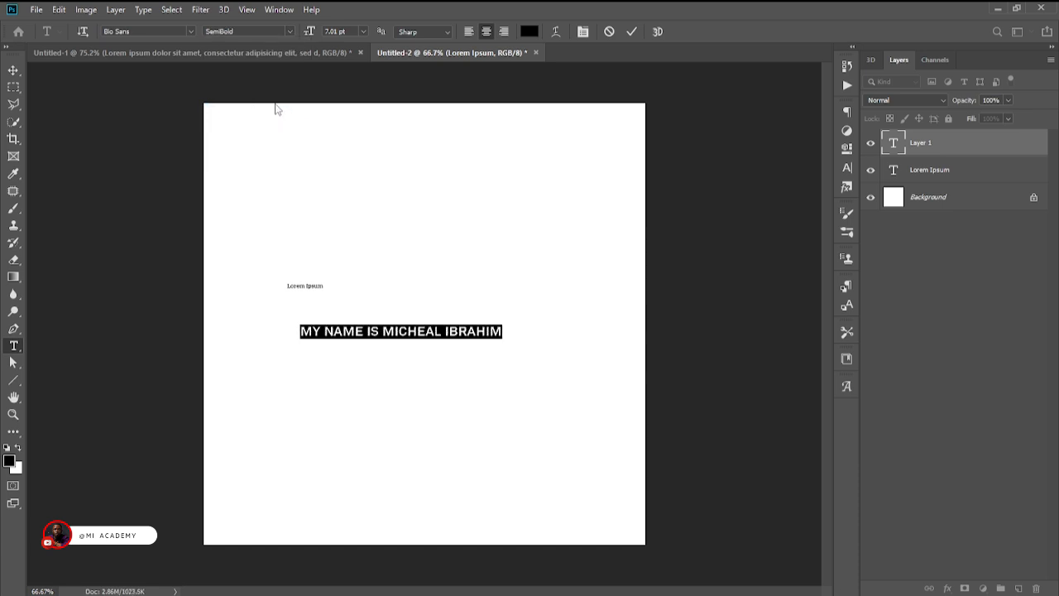
pyautogui.click(291, 30)
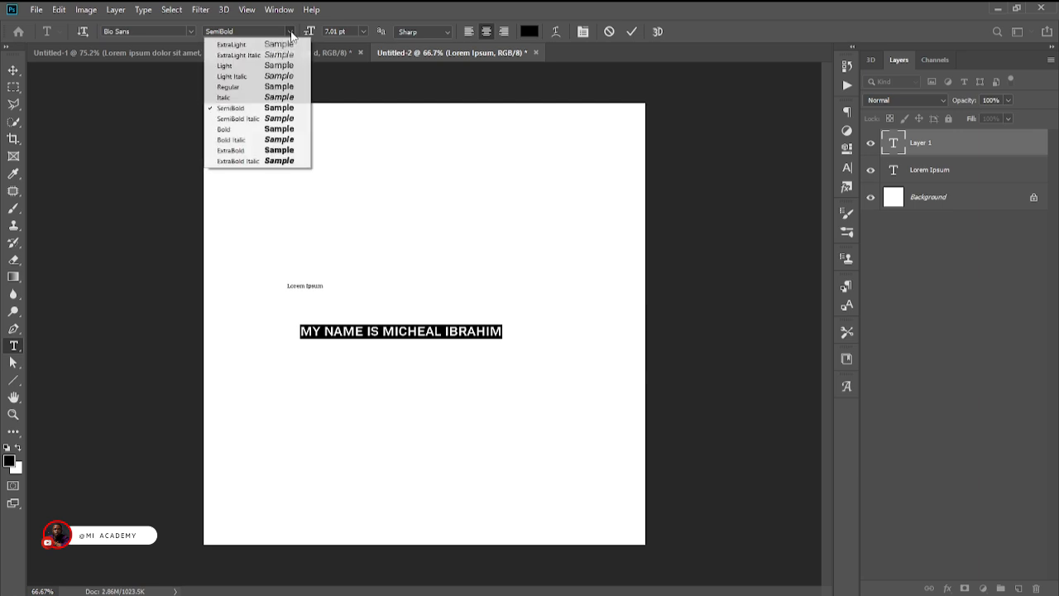
pyautogui.click(281, 129)
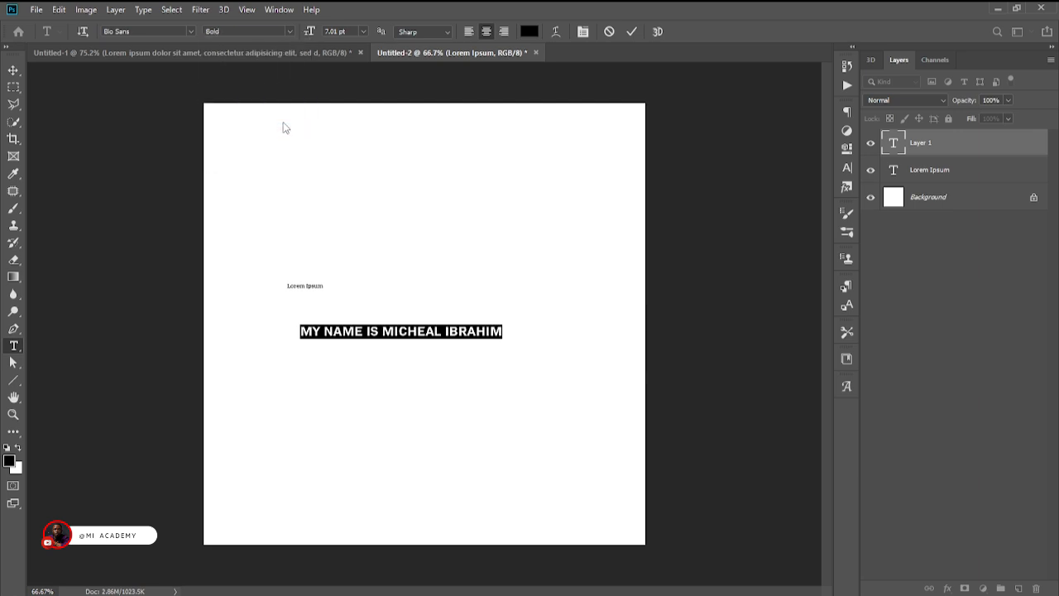
# Try the Bold Italic style on the name sentence, and set its font style to ExtraBold.
pyautogui.click(289, 34)
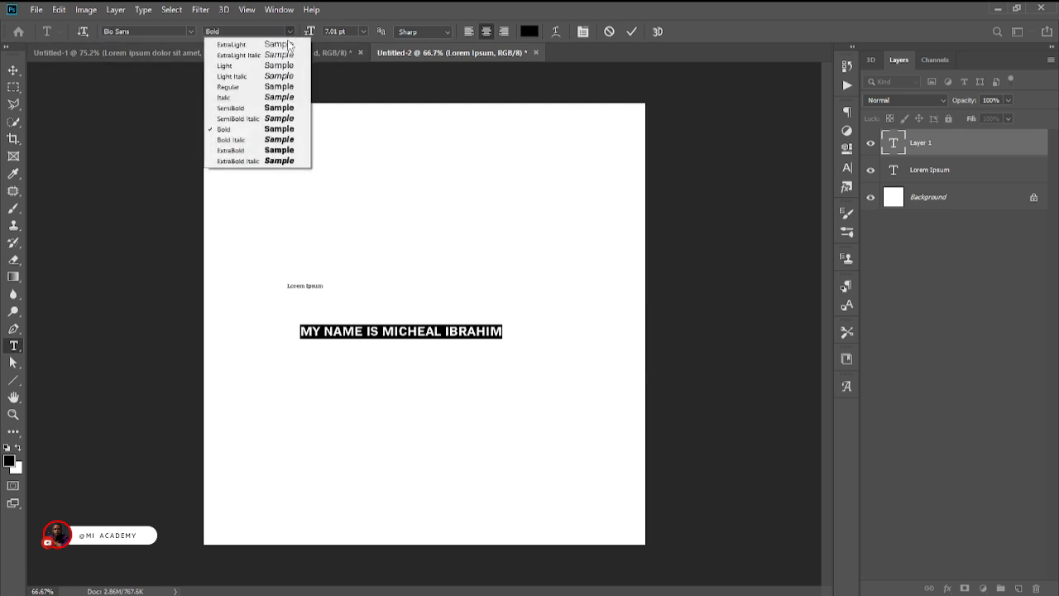
pyautogui.click(293, 141)
pyautogui.click(290, 33)
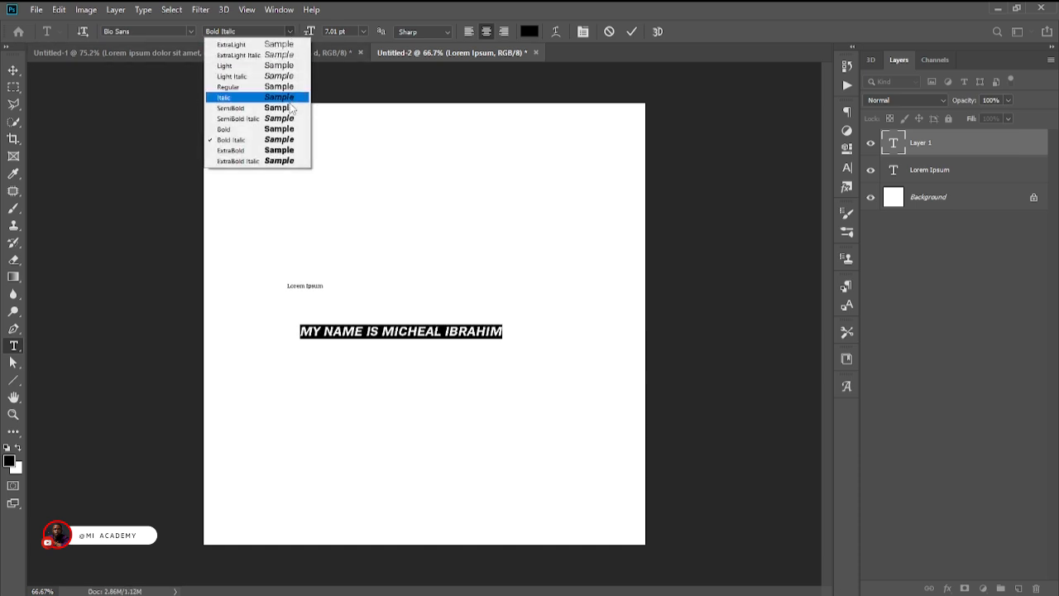
pyautogui.click(290, 151)
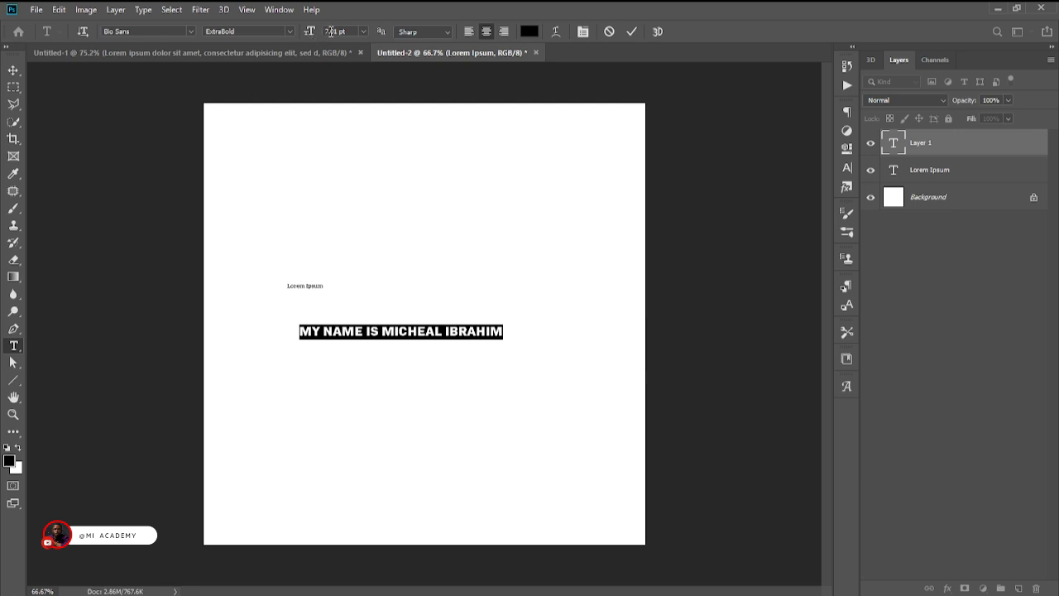
# Try font sizes of 6.01 pt, 8 pt and 10 pt on the name sentence.
pyautogui.moveTo(328, 31)
pyautogui.mouseDown()
pyautogui.moveTo(306, 33)
pyautogui.moveTo(321, 41)
pyautogui.moveTo(309, 33)
pyautogui.mouseUp()
pyautogui.click(362, 32)
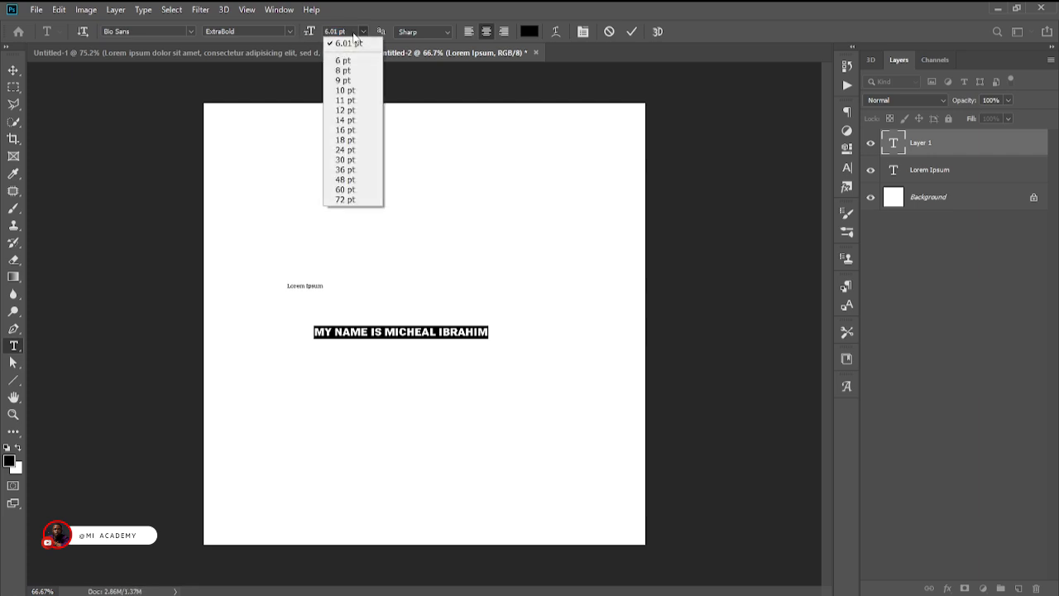
pyautogui.click(348, 71)
pyautogui.click(364, 34)
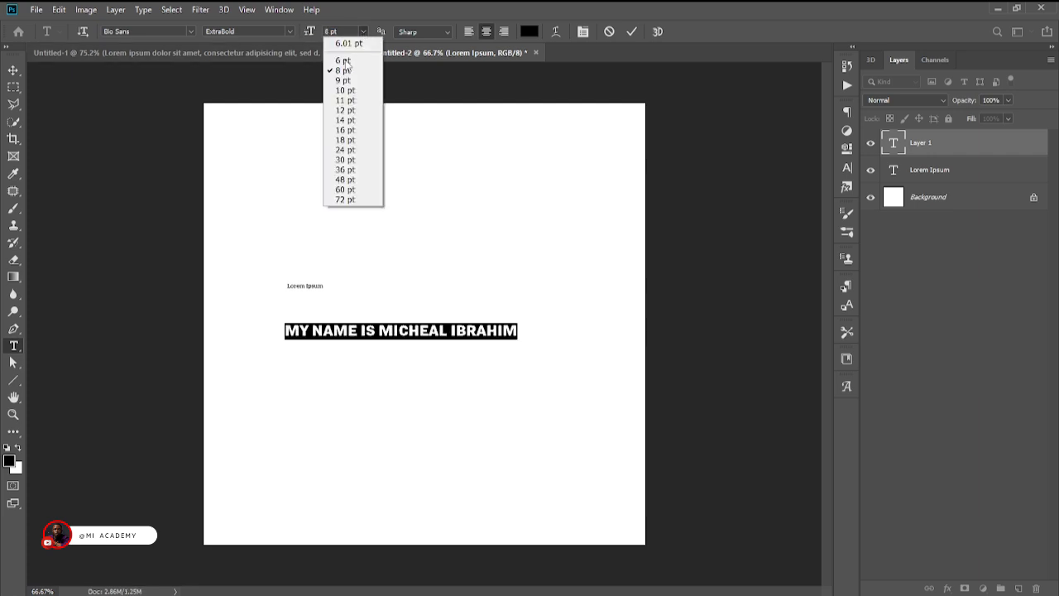
pyautogui.click(348, 90)
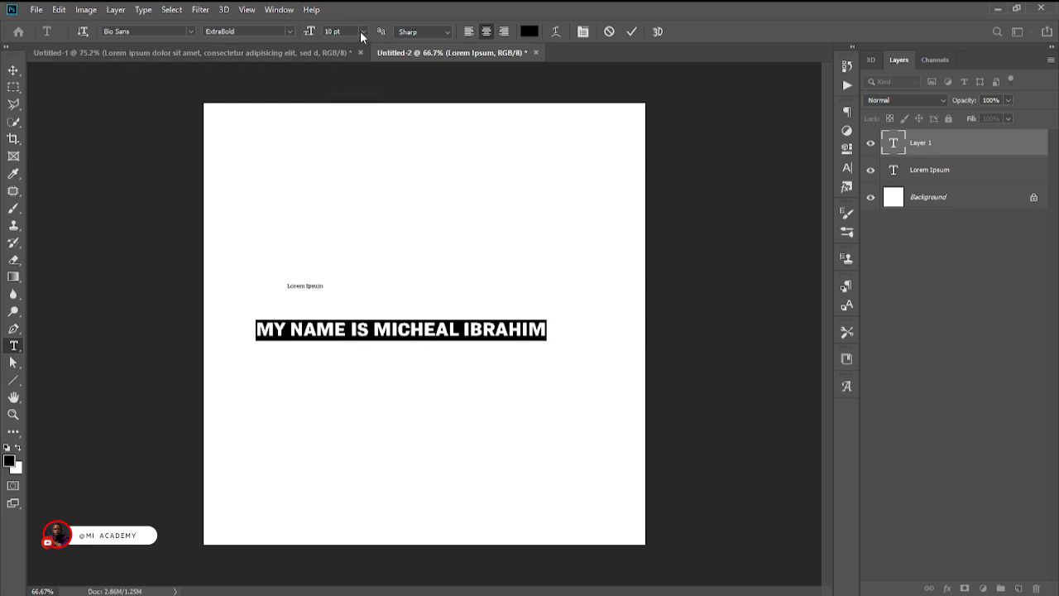
# Try font sizes of 24 pt and 60 pt on the name sentence, and return it to 10 pt.
pyautogui.click(362, 32)
pyautogui.click(347, 137)
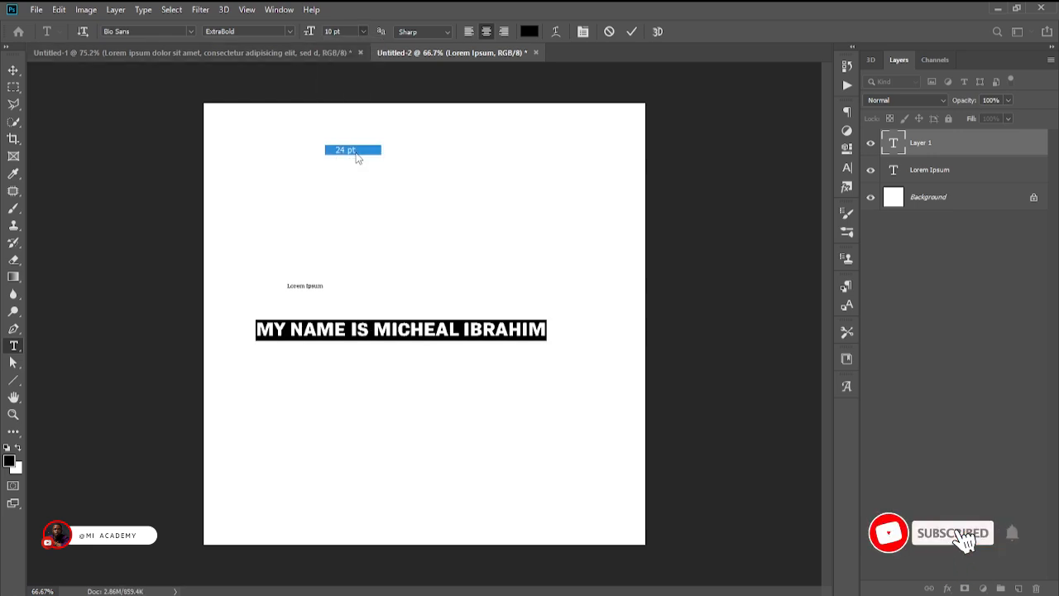
pyautogui.click(363, 31)
pyautogui.click(359, 188)
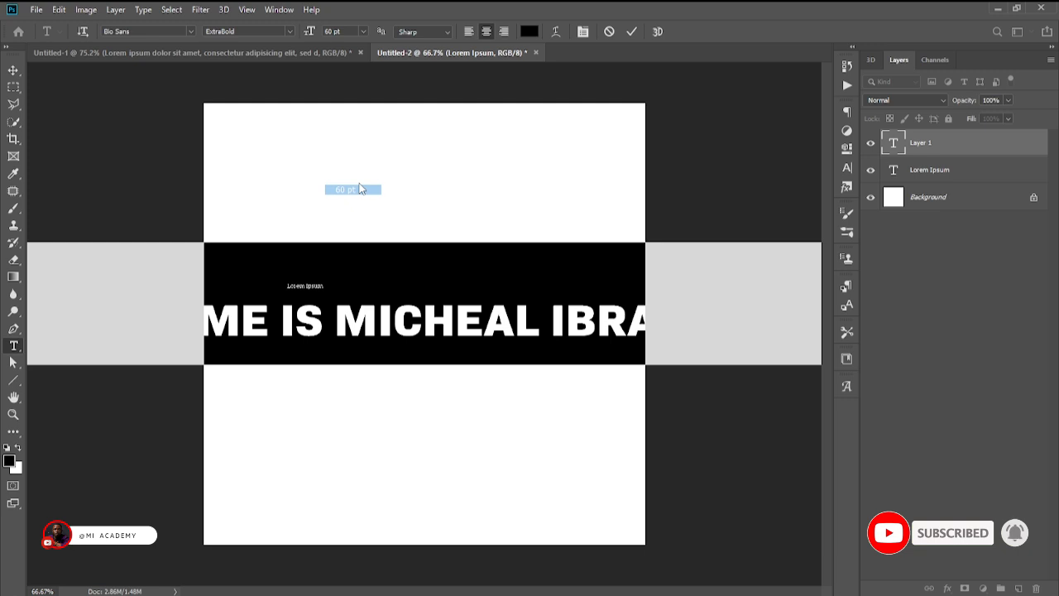
pyautogui.click(363, 31)
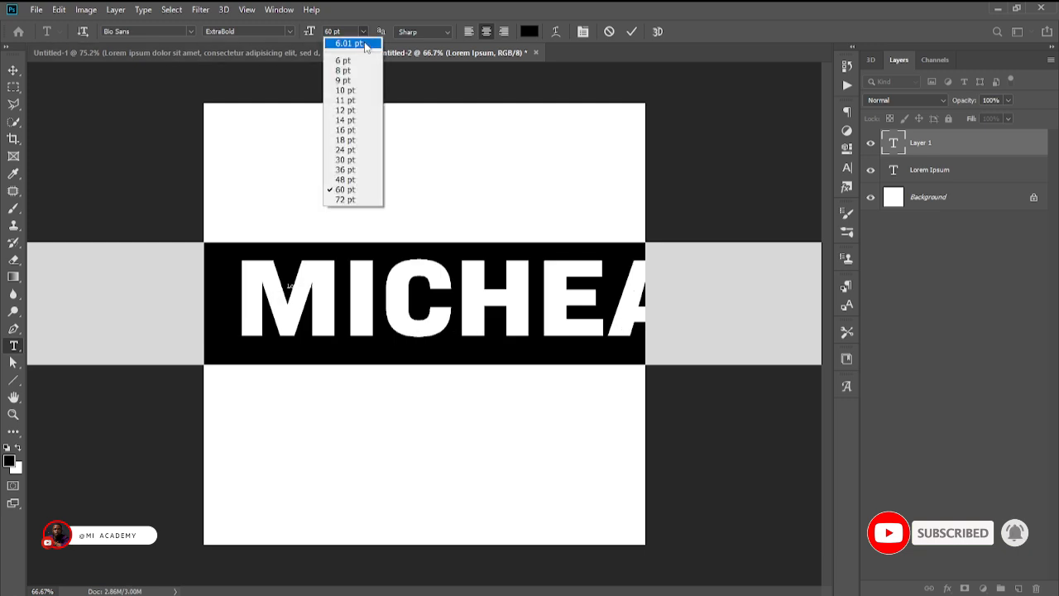
pyautogui.click(365, 90)
# Try font sizes of 8 pt, 12 pt and 16 pt on the name sentence, and return it to 8 pt.
pyautogui.click(363, 32)
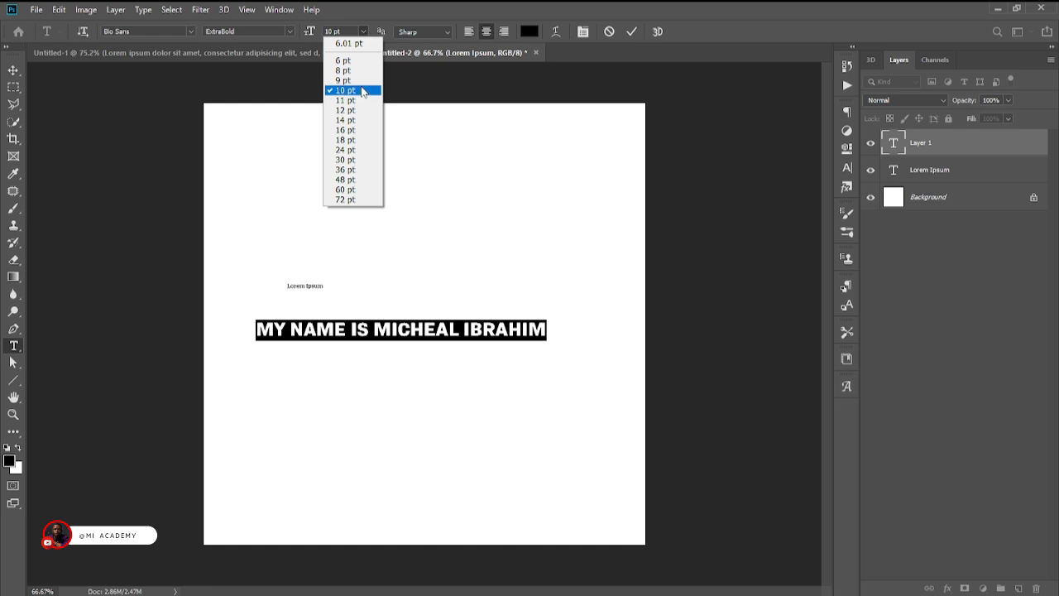
pyautogui.click(361, 70)
pyautogui.click(363, 32)
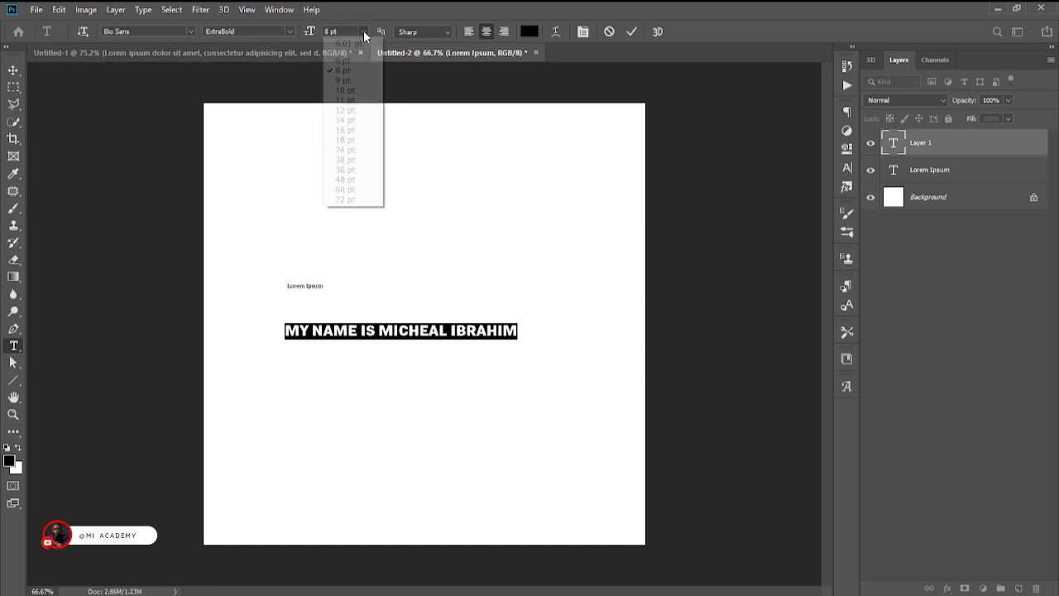
pyautogui.click(356, 111)
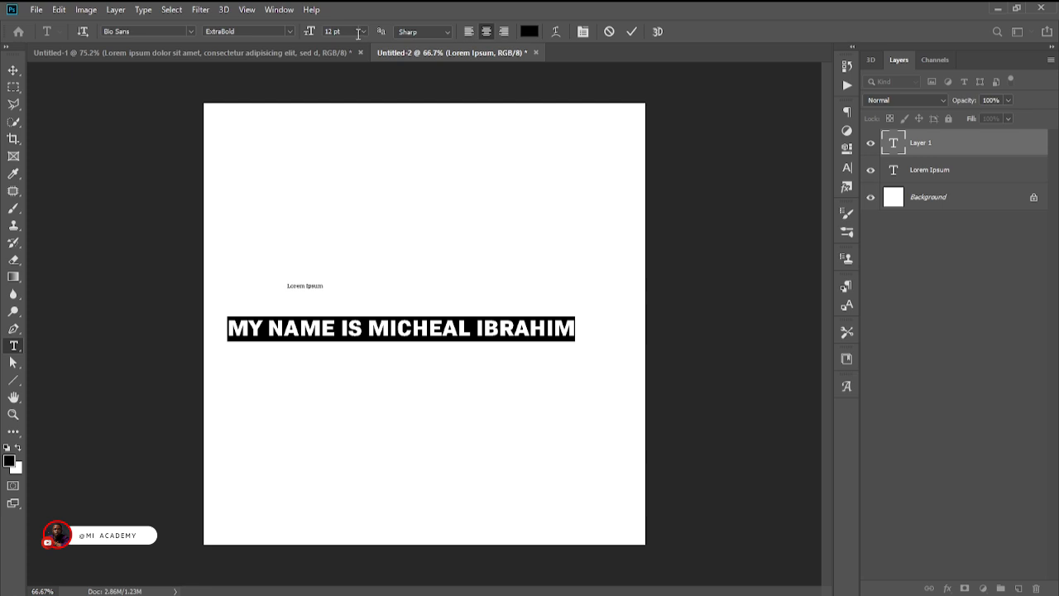
pyautogui.click(362, 32)
pyautogui.click(361, 126)
pyautogui.click(363, 31)
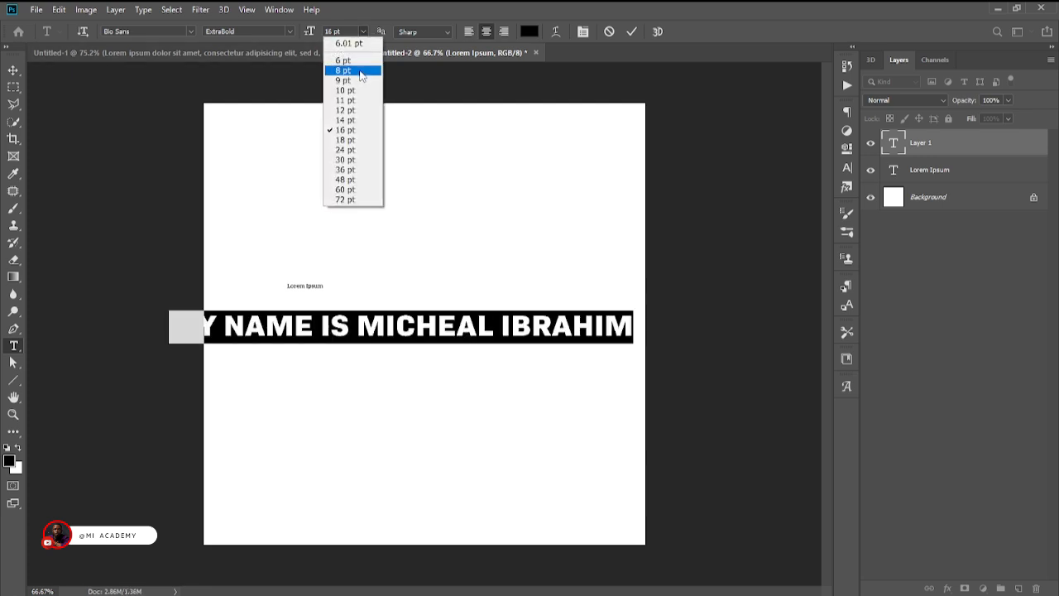
pyautogui.click(361, 72)
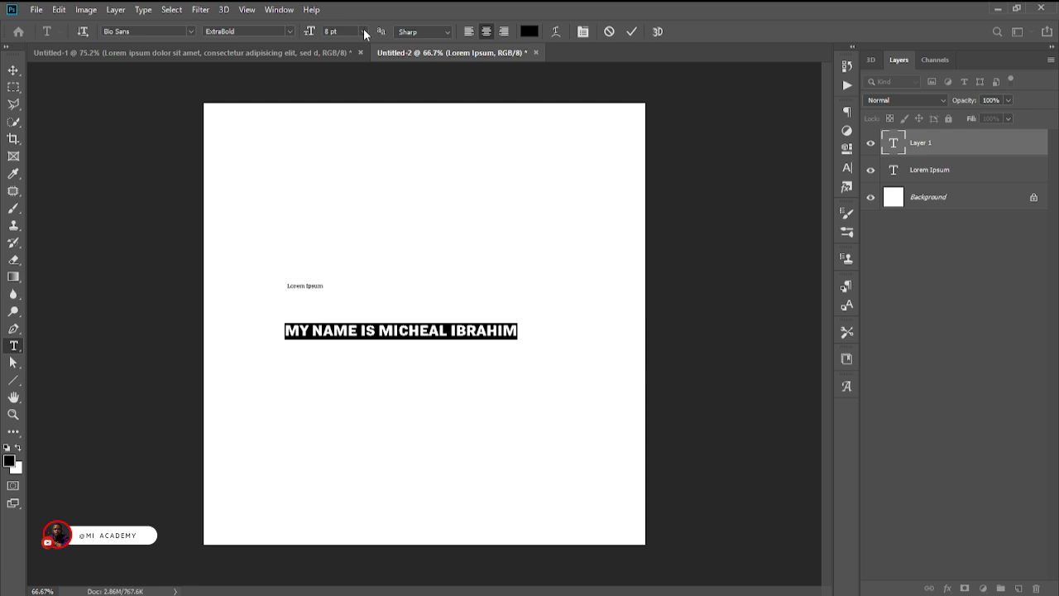
# Try font sizes of 14 pt, 18 pt and 24 pt on the name sentence.
pyautogui.click(363, 31)
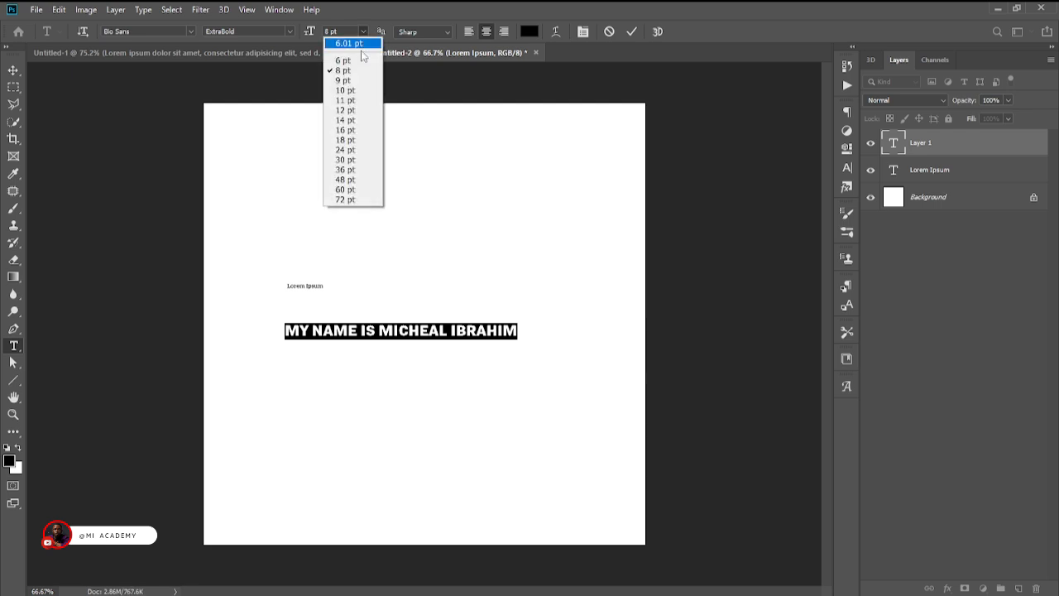
pyautogui.click(361, 122)
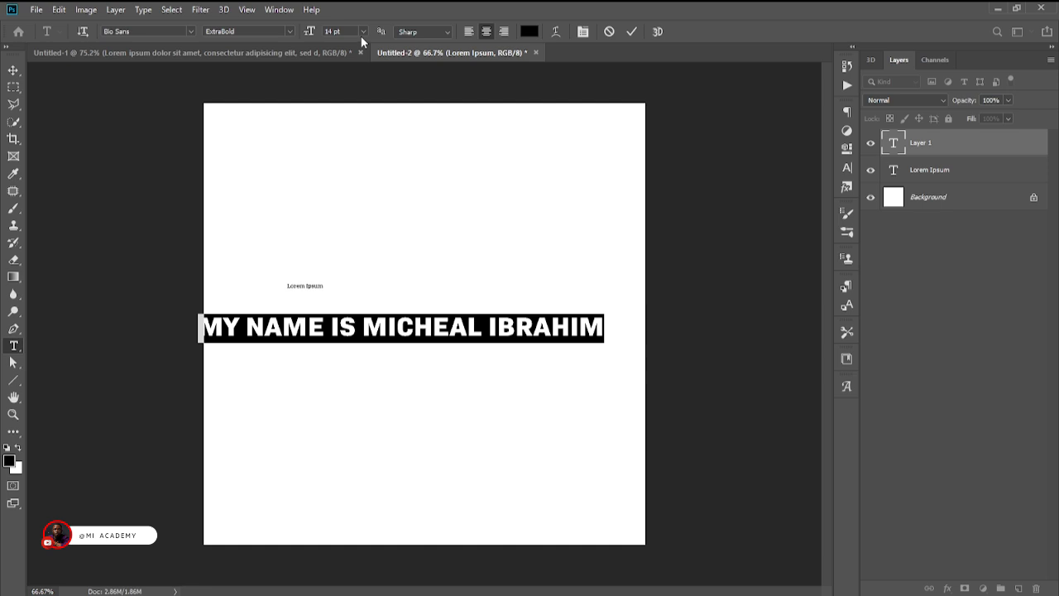
pyautogui.click(363, 31)
pyautogui.click(365, 136)
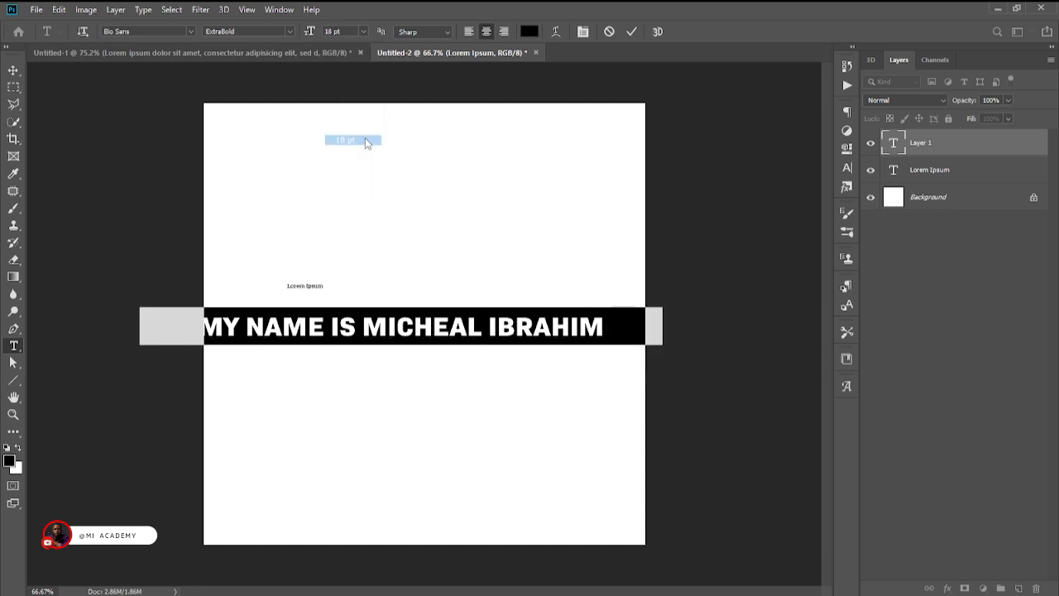
pyautogui.click(364, 32)
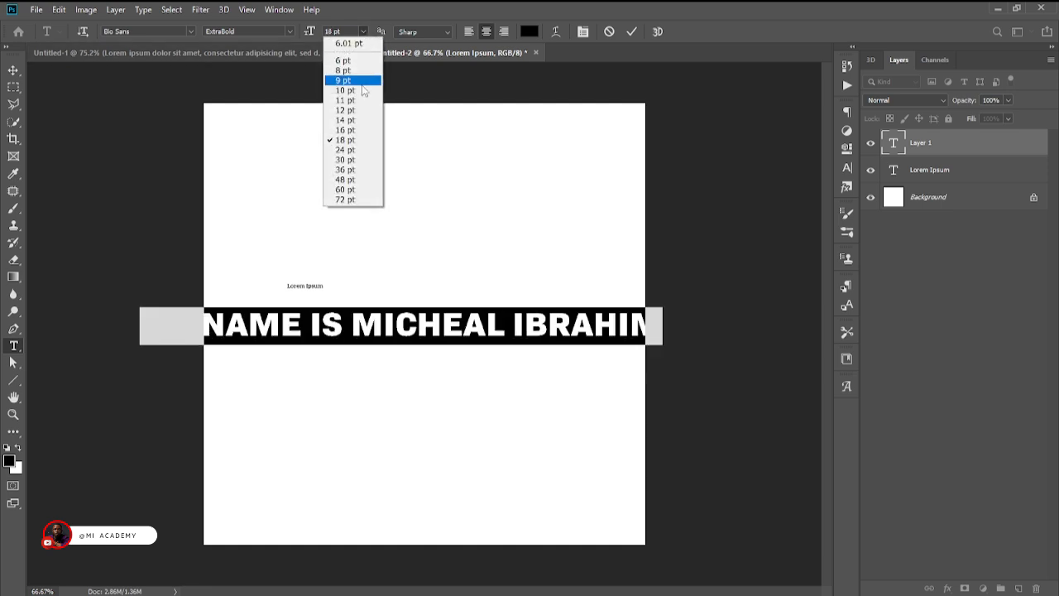
pyautogui.click(359, 152)
# Try a font size of 30 pt on the name sentence, and set its size to 9 pt.
pyautogui.click(363, 31)
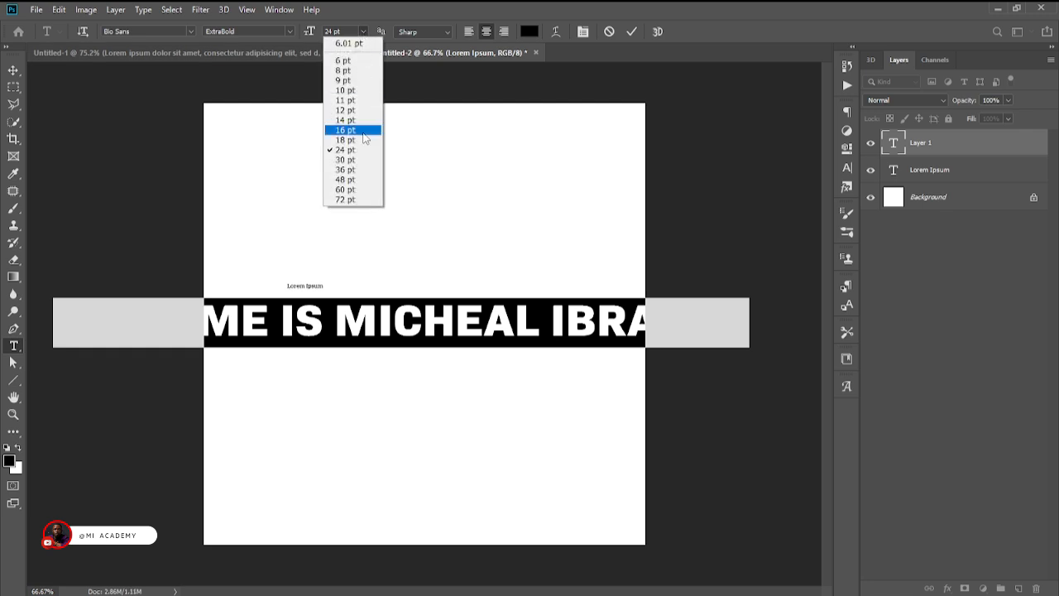
pyautogui.click(365, 160)
pyautogui.click(364, 32)
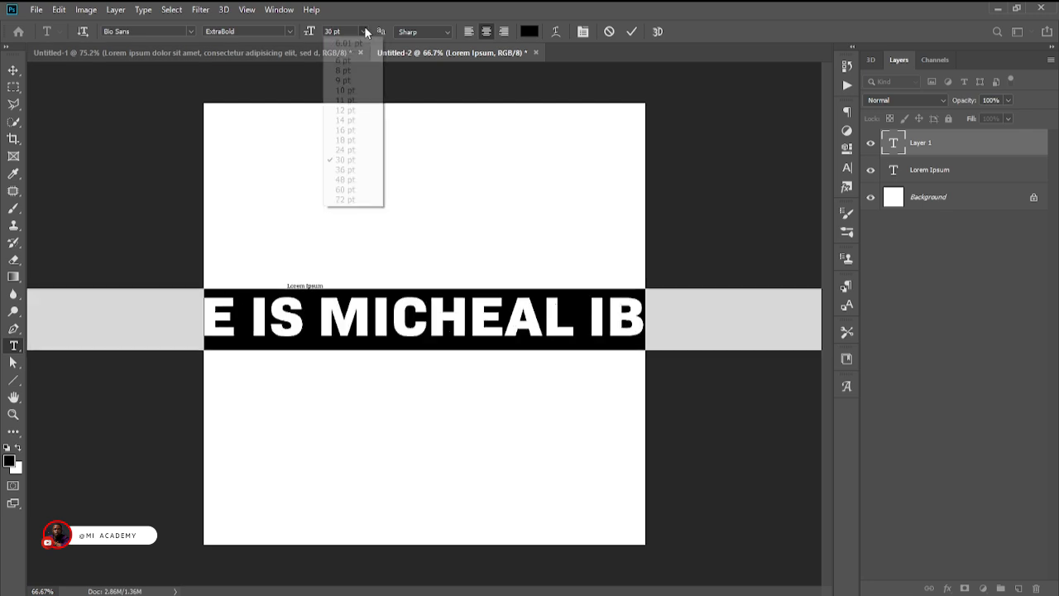
pyautogui.click(369, 81)
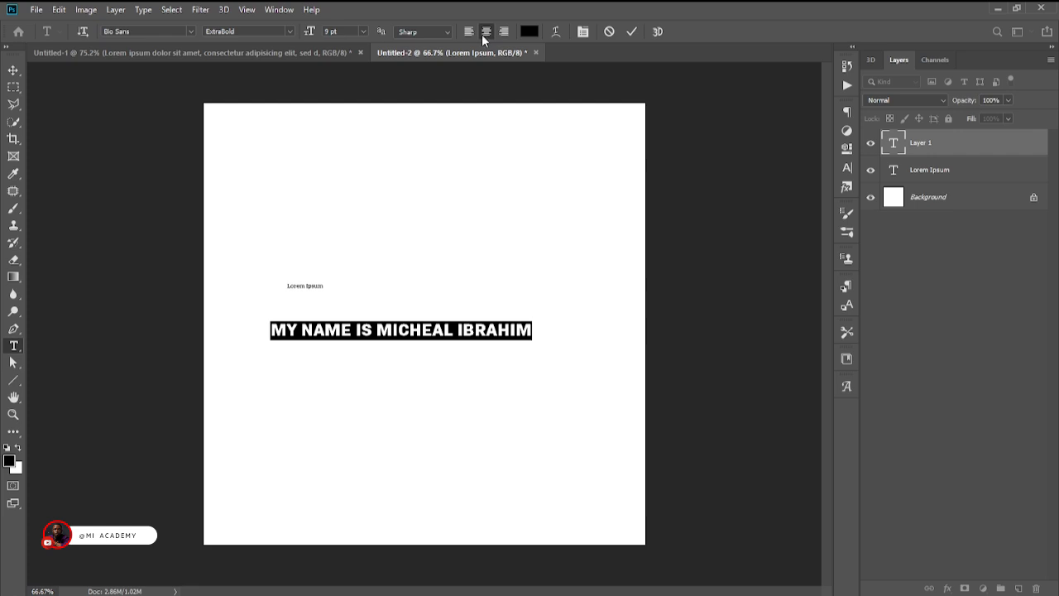
# Open the text colour picker for the name sentence and move it closer to the text.
pyautogui.click(527, 31)
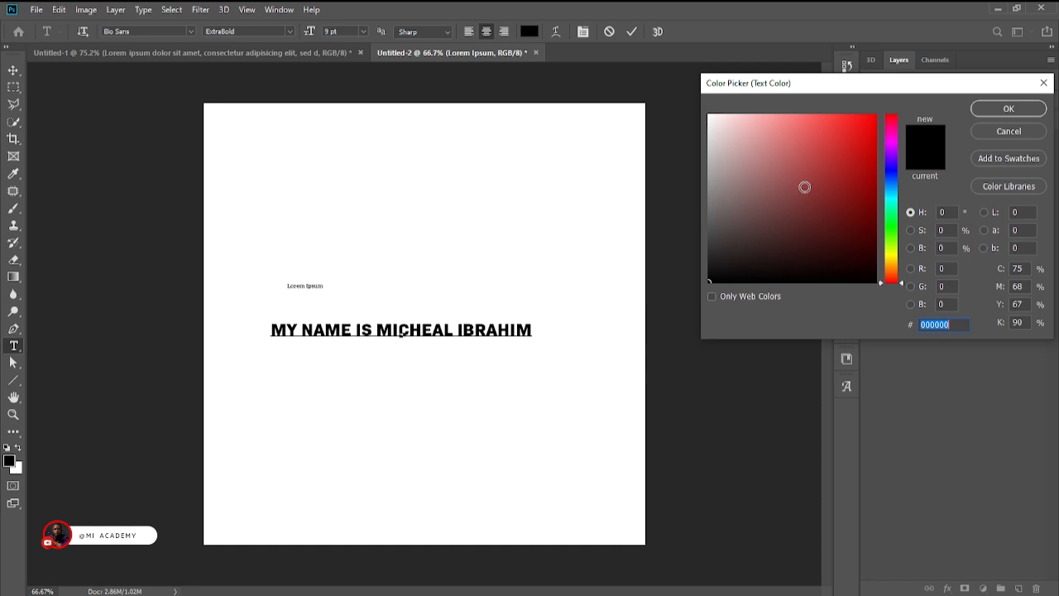
pyautogui.moveTo(839, 83); pyautogui.dragTo(597, 191)
# Try blue-violet, black, green and red (e91126) text colours on the name sentence.
pyautogui.moveTo(770, 281); pyautogui.dragTo(771, 167)
pyautogui.moveTo(705, 192); pyautogui.dragTo(743, 289)
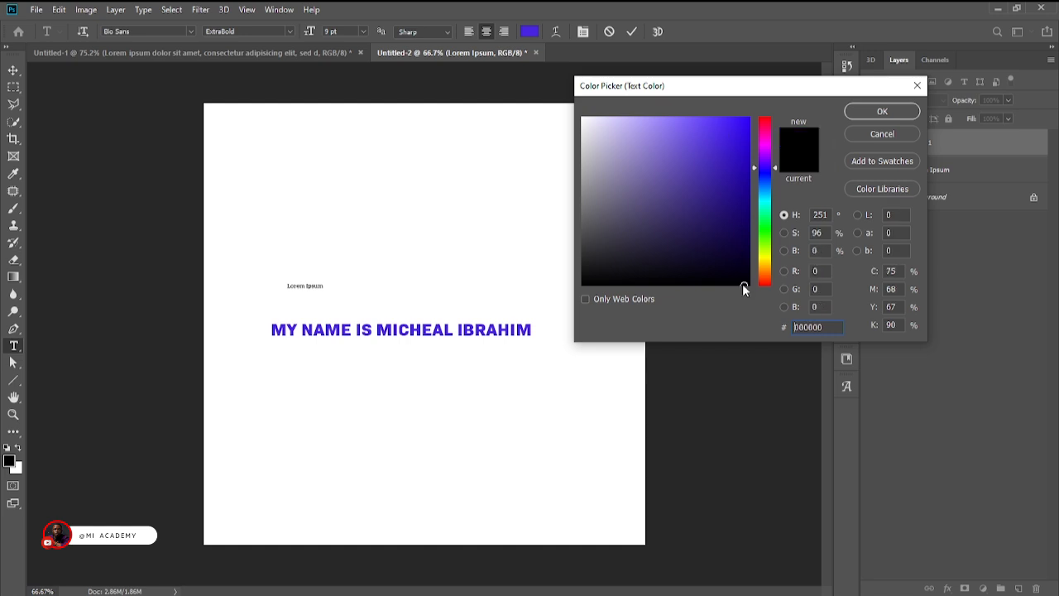
pyautogui.click(765, 235)
pyautogui.click(731, 141)
pyautogui.click(762, 120)
pyautogui.click(738, 132)
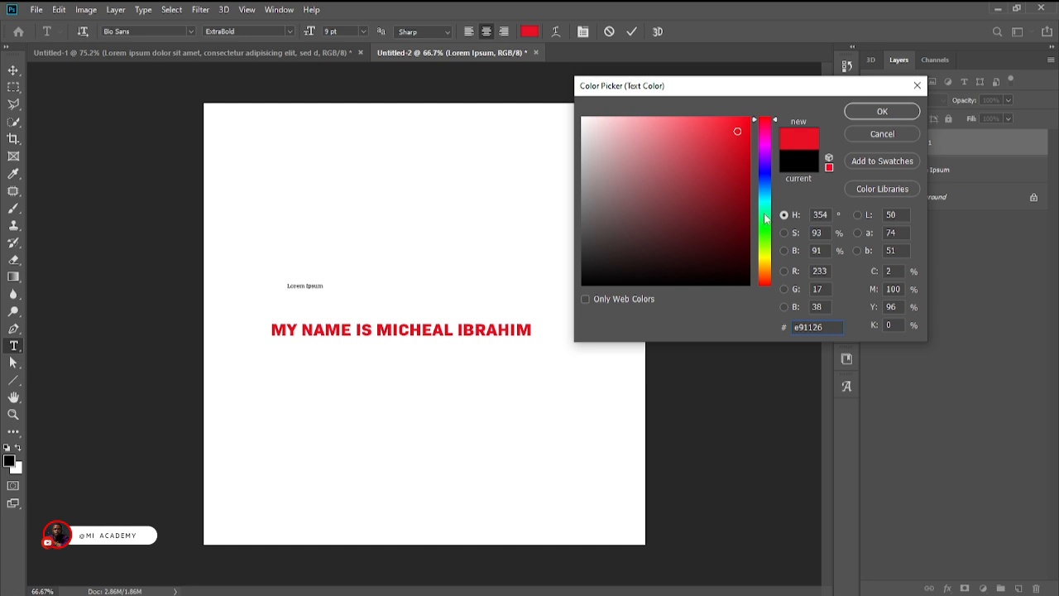
# Set the text colour of the name sentence to bright yellow, f5f20c.
pyautogui.click(764, 262)
pyautogui.click(741, 124)
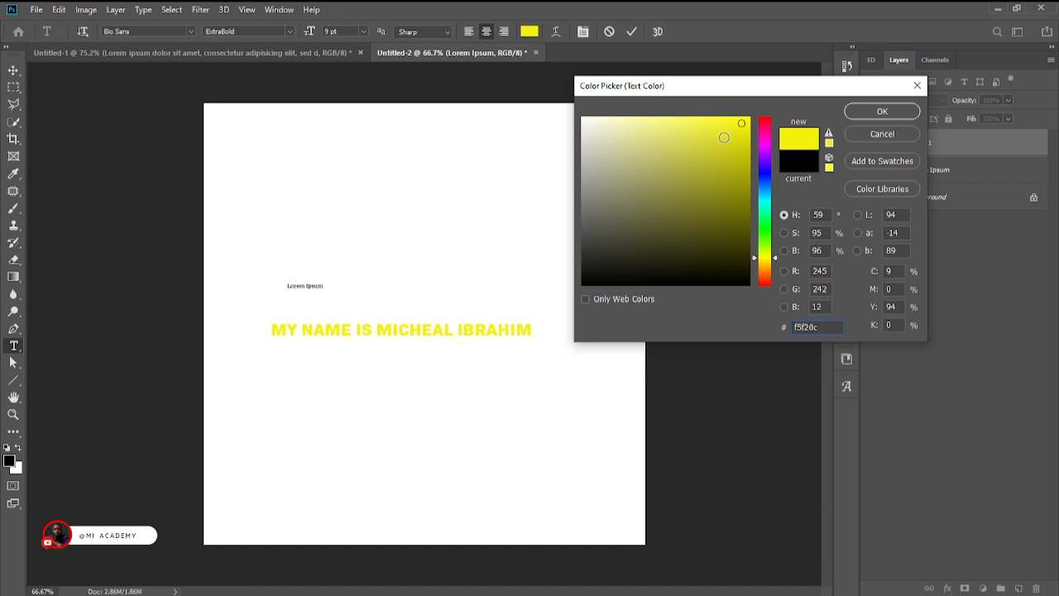
pyautogui.click(884, 111)
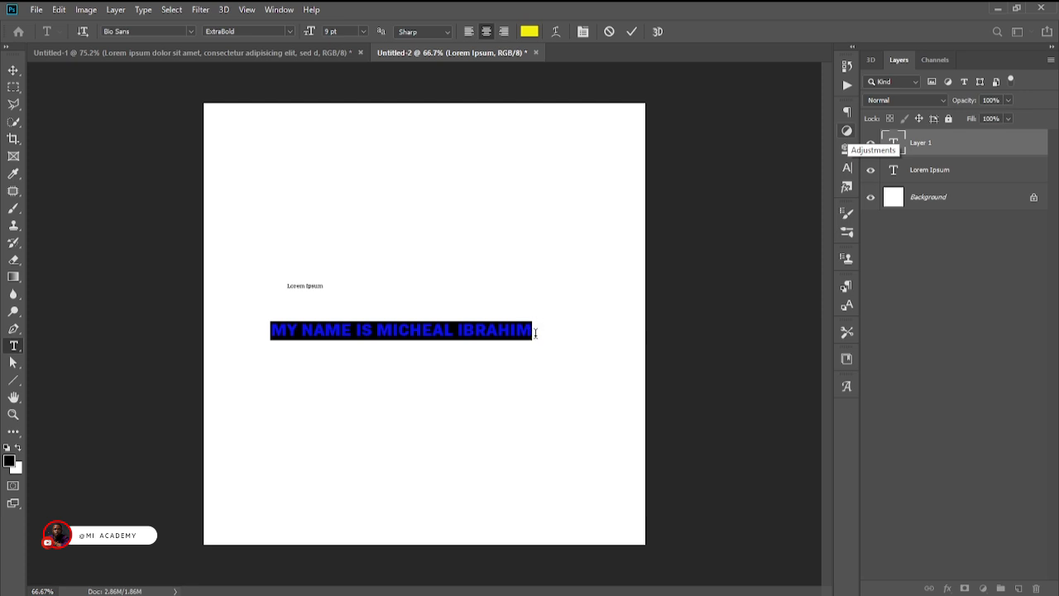
# Select the whole name sentence, display the Character settings and undock them over the upper part of the canvas.
pyautogui.moveTo(536, 332); pyautogui.dragTo(236, 353)
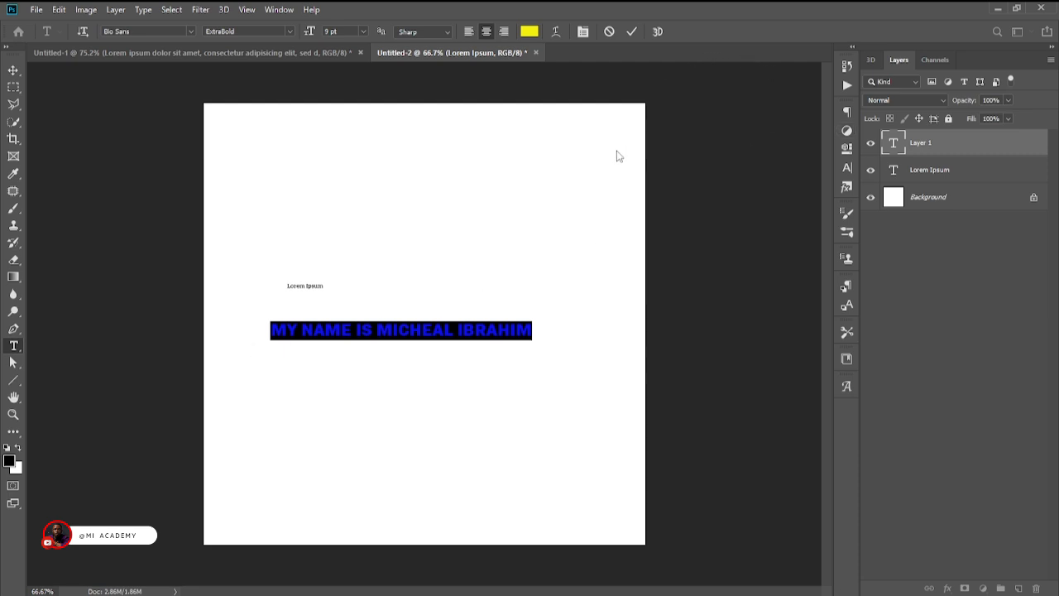
pyautogui.click(584, 33)
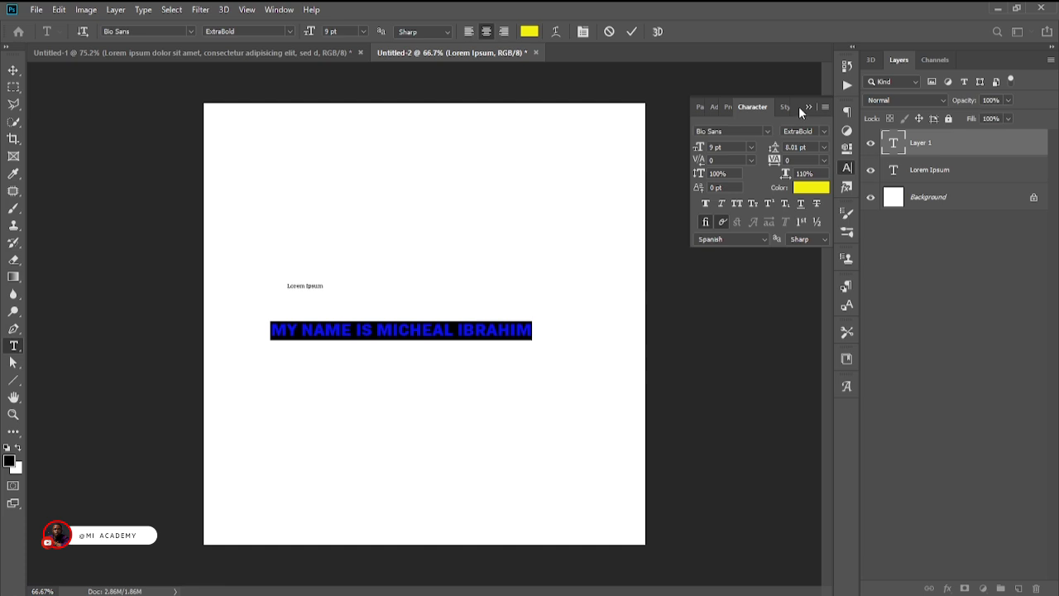
pyautogui.moveTo(796, 104); pyautogui.dragTo(629, 119)
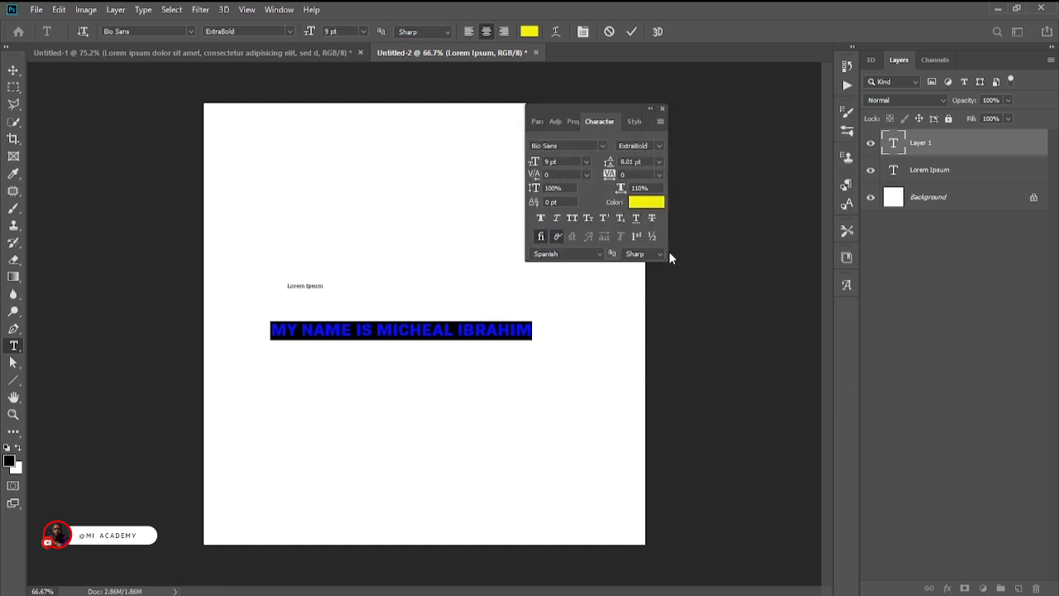
# Set the name sentence to AmsiPro-Ultra at 14 pt and shift it so it fits inside the canvas.
pyautogui.click(602, 145)
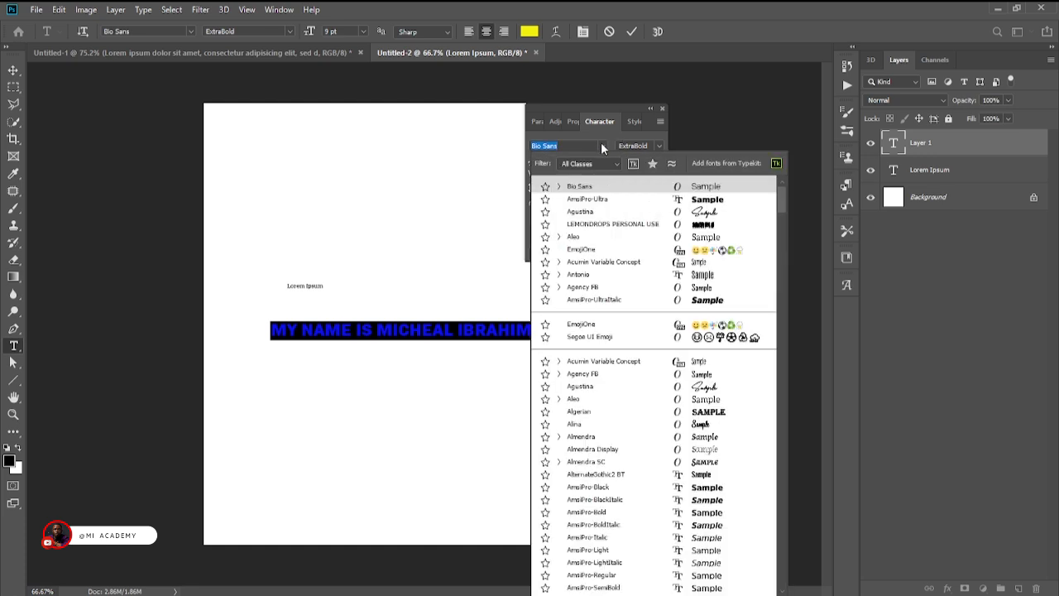
pyautogui.click(654, 200)
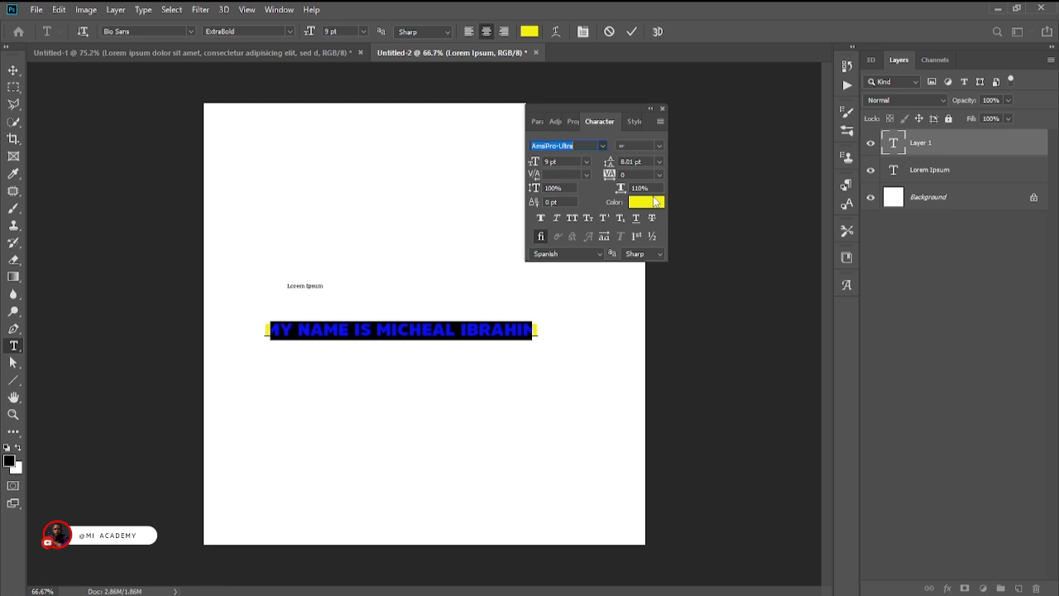
pyautogui.click(585, 161)
pyautogui.click(573, 240)
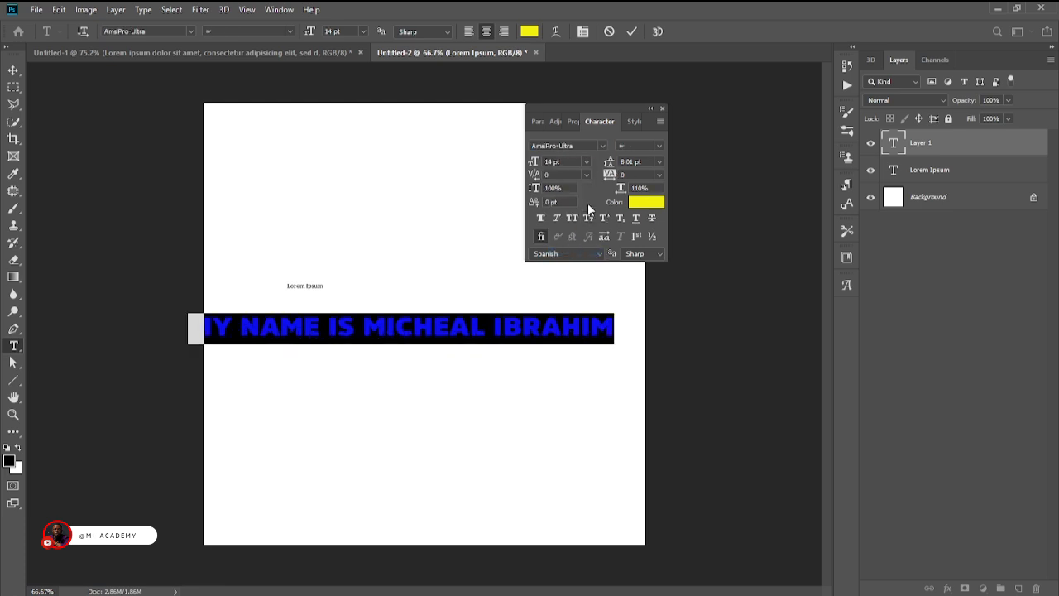
pyautogui.moveTo(549, 362); pyautogui.dragTo(585, 372)
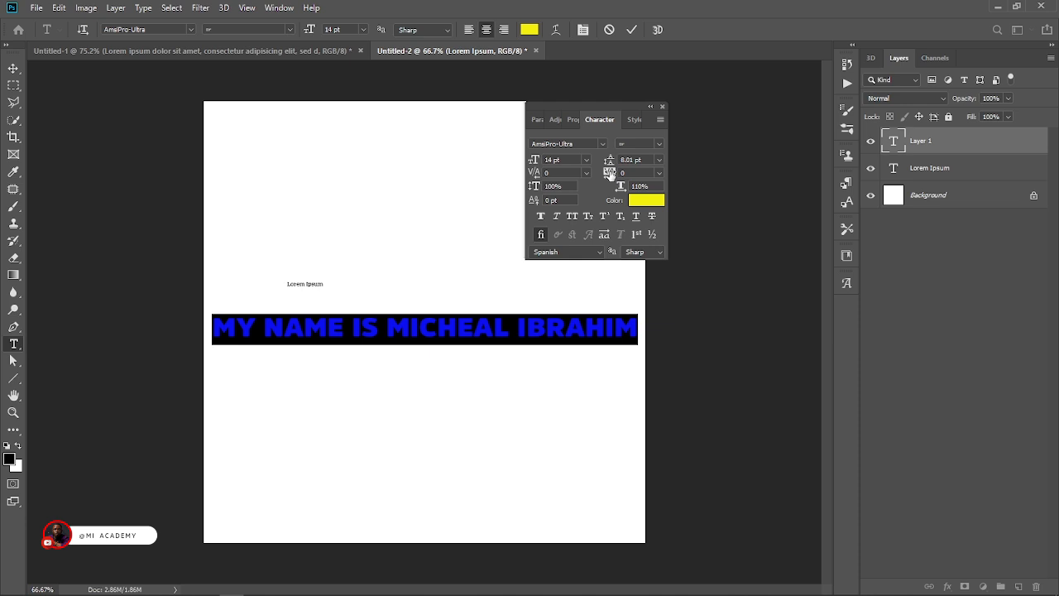
# Try tracking values of -80 and 10 on the name sentence, ending with 25.
pyautogui.moveTo(610, 174); pyautogui.dragTo(605, 181)
pyautogui.click(659, 172)
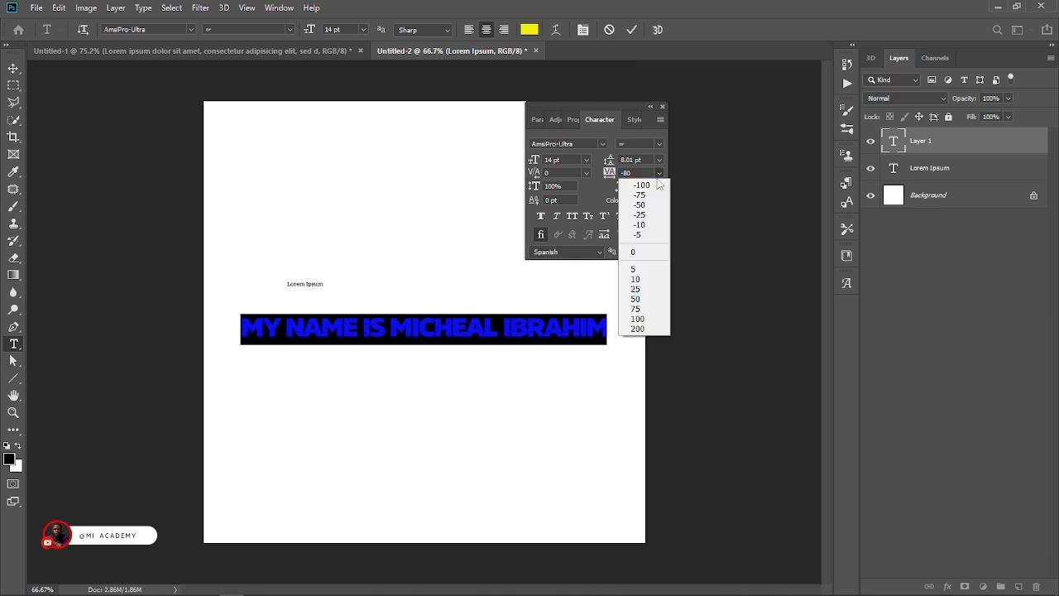
pyautogui.click(649, 282)
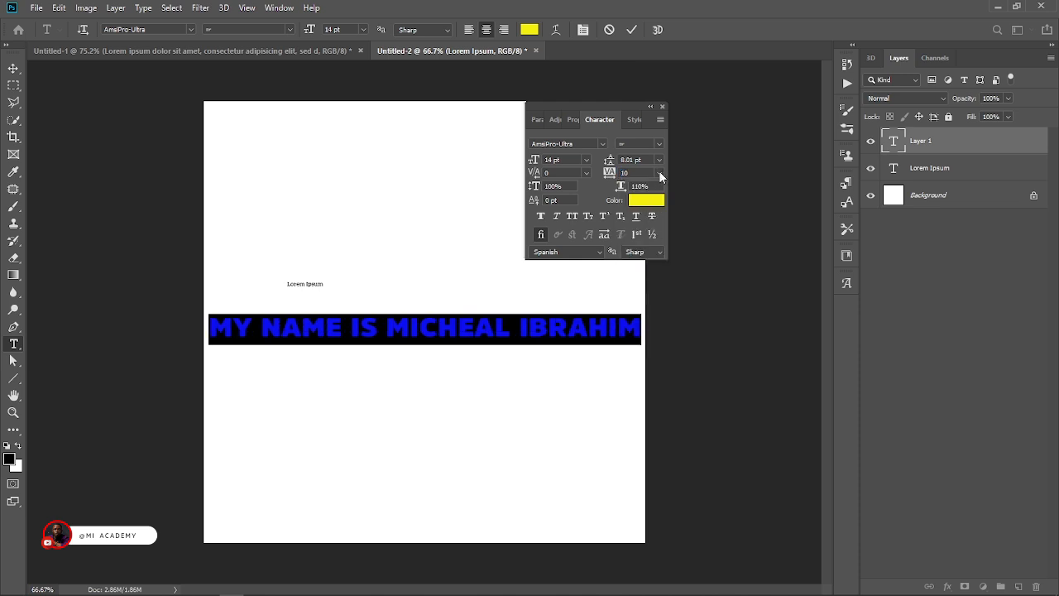
pyautogui.click(659, 172)
pyautogui.click(645, 293)
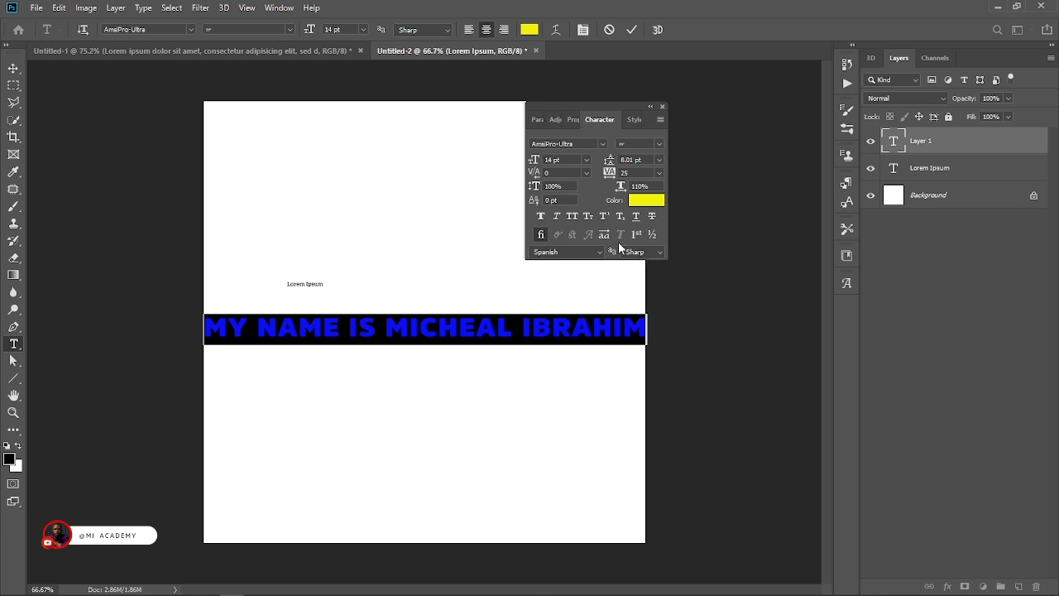
# Break the name sentence into three lines, starting new lines before the first name and before the surname.
pyautogui.click(384, 323)
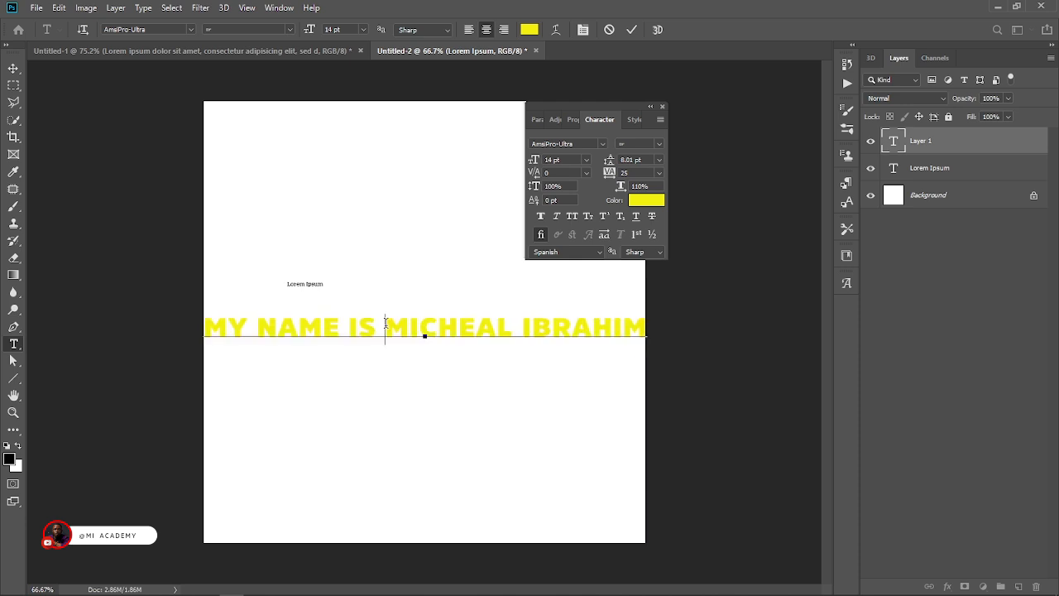
pyautogui.press('Return')
pyautogui.click(429, 348)
pyautogui.press('Return')
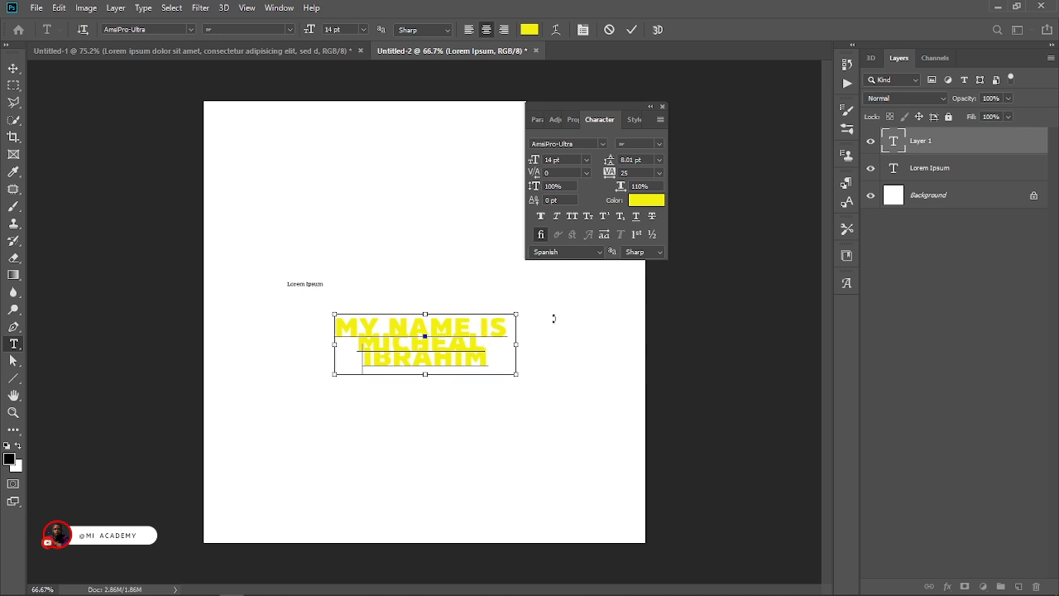
# Select all of the three-line text and set its colour to black, 000000.
pyautogui.hotkey('ctrl', 'a')
pyautogui.click(529, 29)
pyautogui.write('000000')
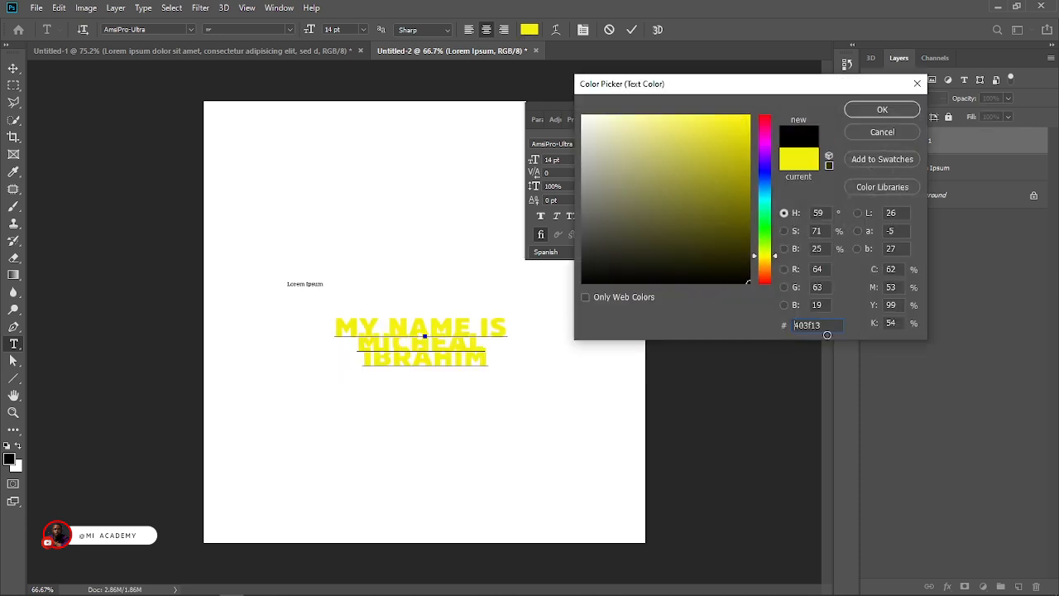
pyautogui.press('Return')
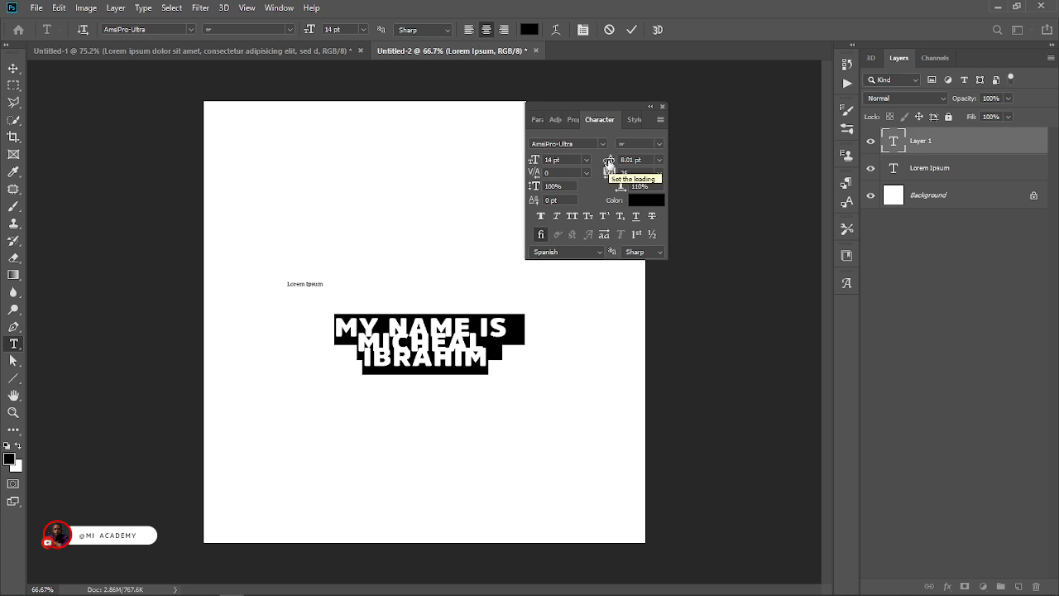
# Try leading values of 16, 36 and 60 pt on the three-line text, ending with 12 pt.
pyautogui.click(660, 160)
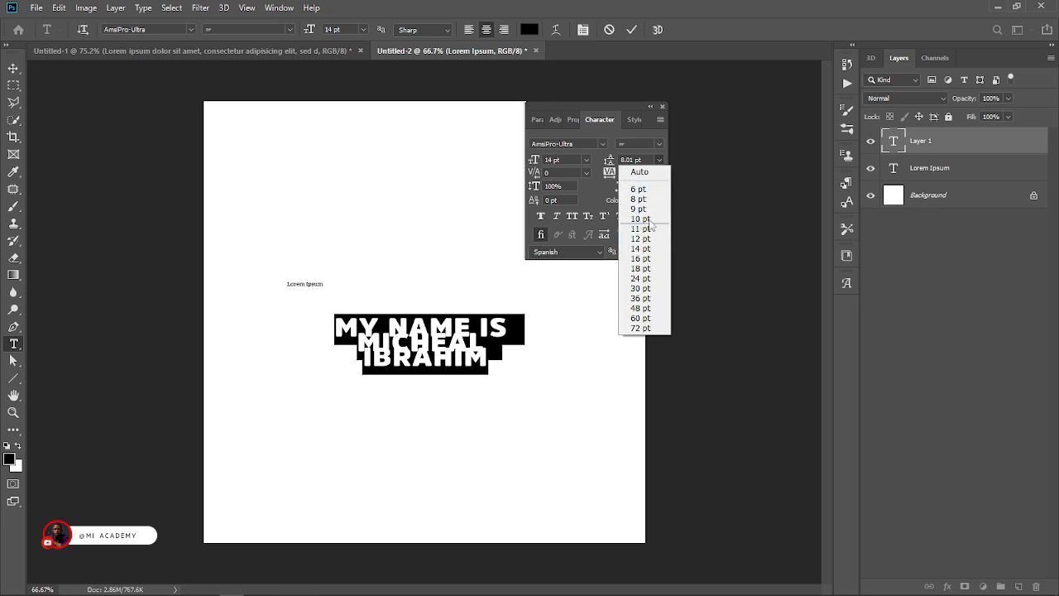
pyautogui.click(644, 258)
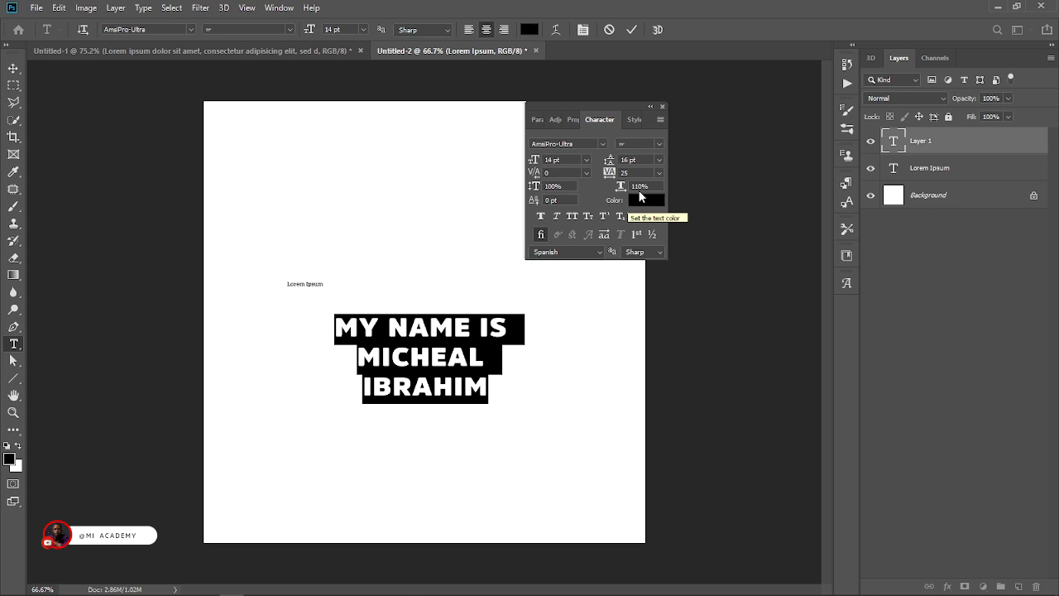
pyautogui.click(659, 160)
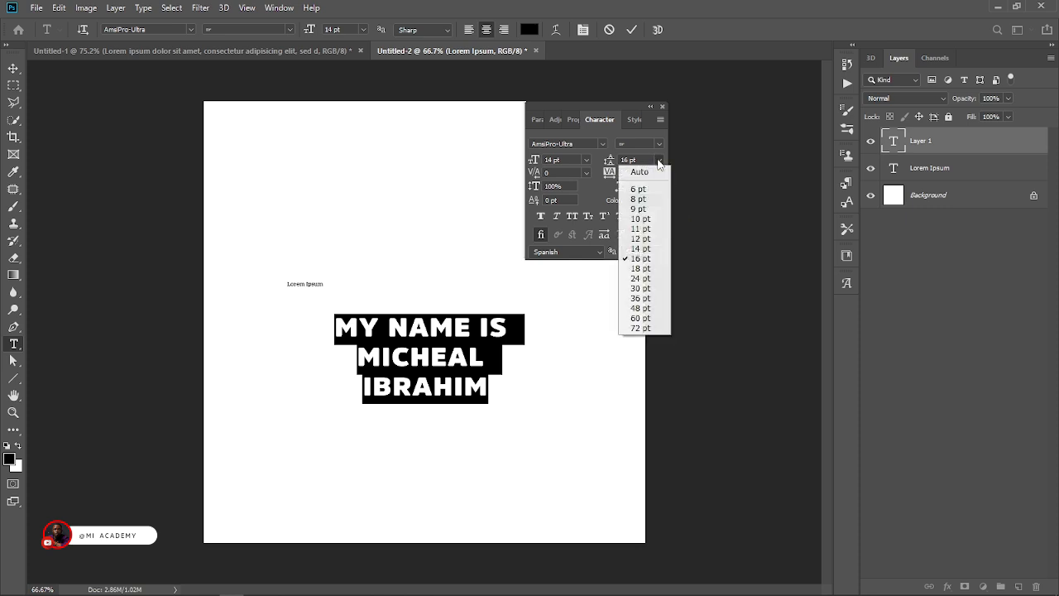
pyautogui.click(642, 298)
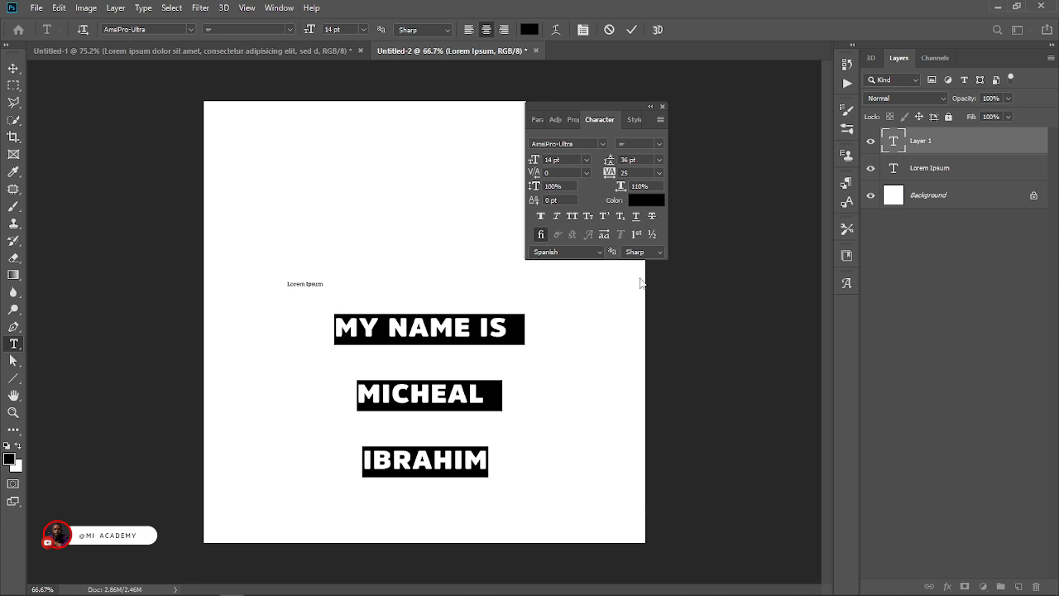
pyautogui.click(660, 160)
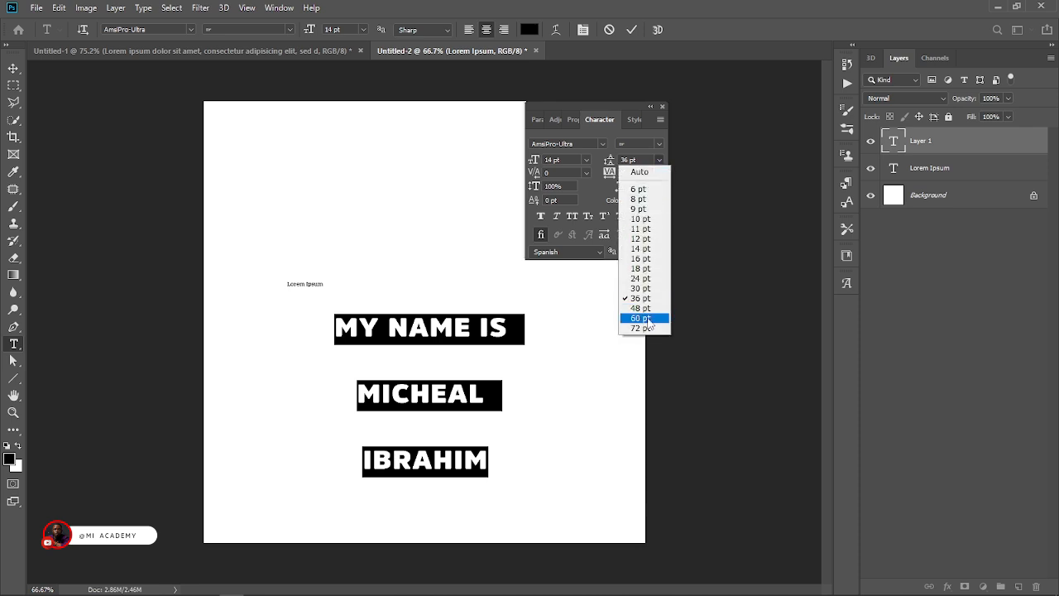
pyautogui.click(643, 318)
pyautogui.click(660, 160)
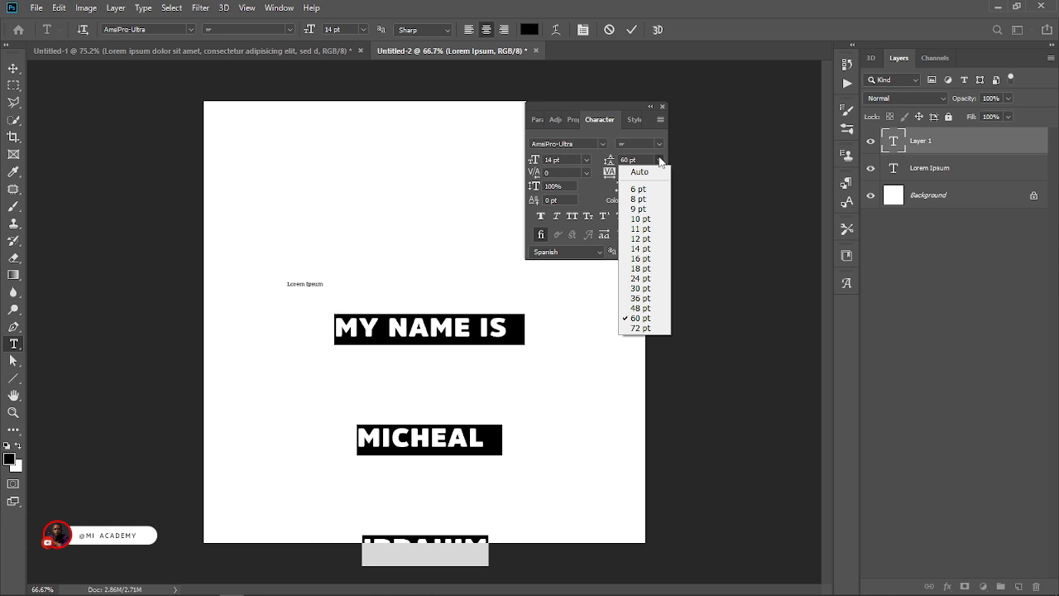
pyautogui.click(658, 238)
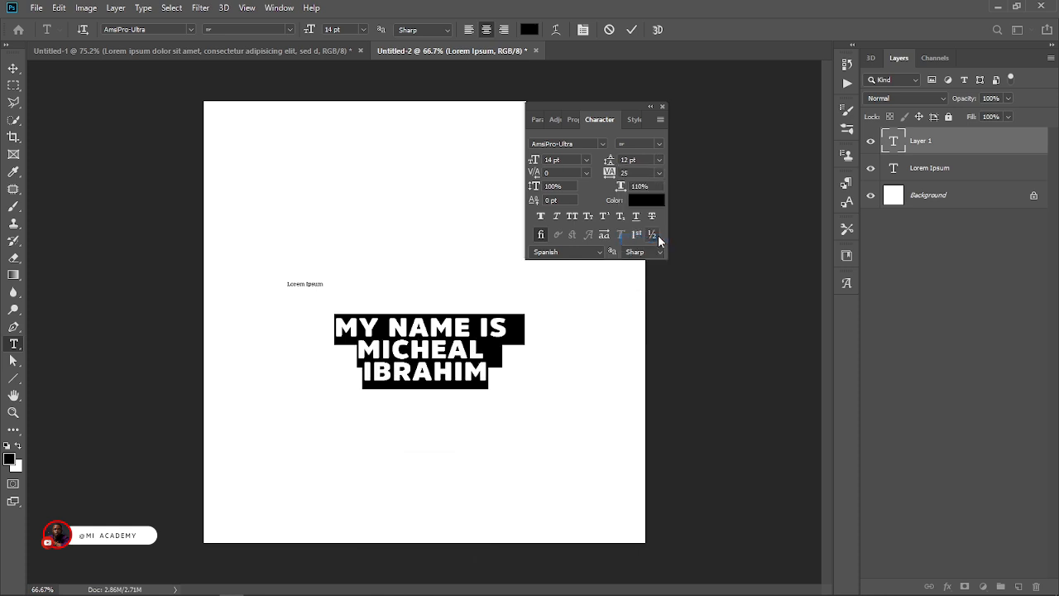
# Compare 16 pt and 36 pt line spacing on the selected text and return the leading to 12 pt.
pyautogui.click(660, 160)
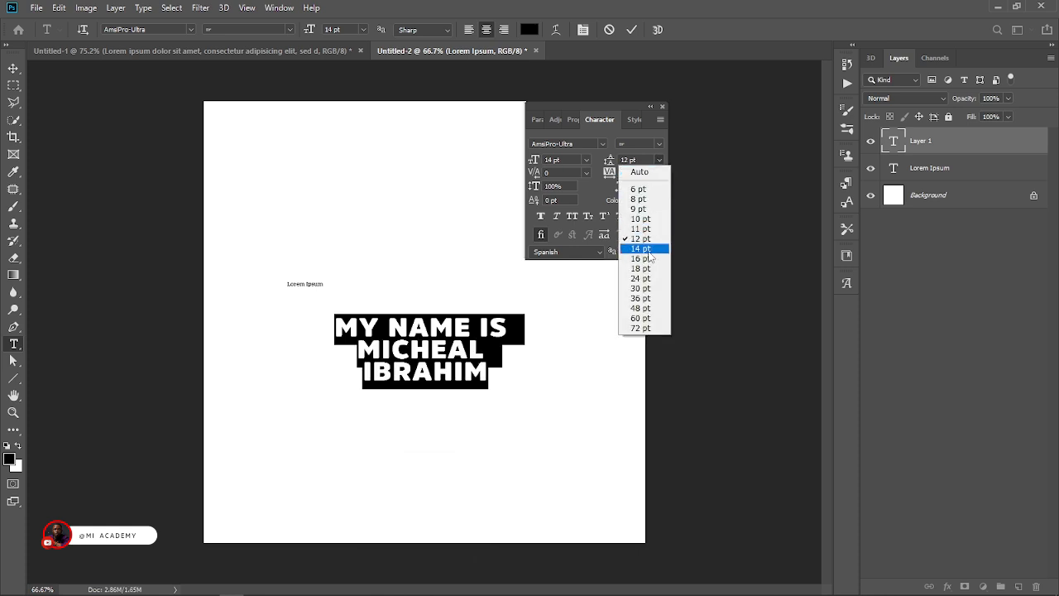
pyautogui.click(648, 260)
pyautogui.click(659, 159)
pyautogui.click(654, 296)
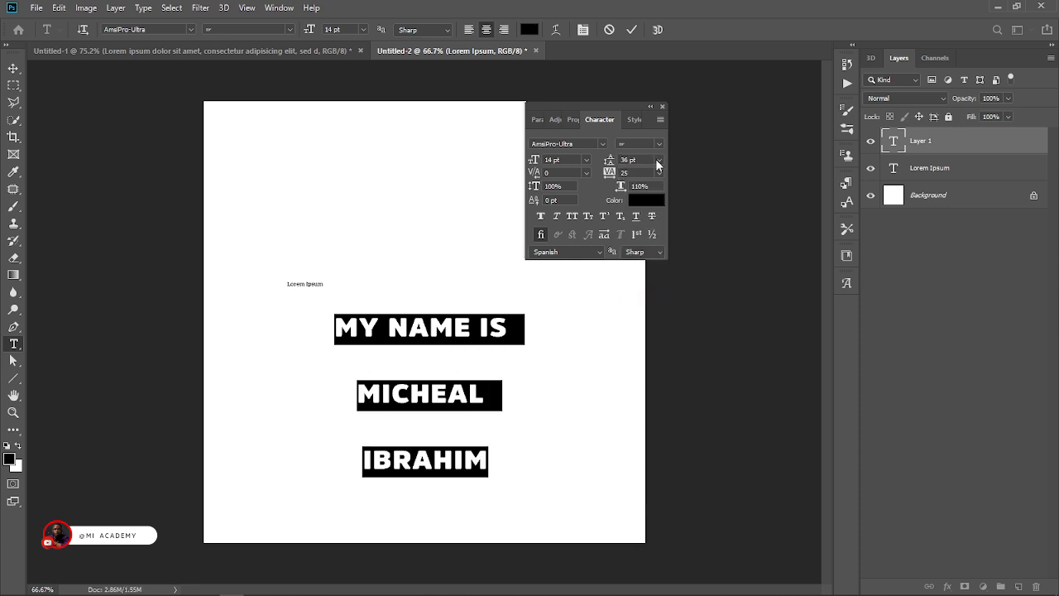
pyautogui.click(659, 159)
pyautogui.click(651, 237)
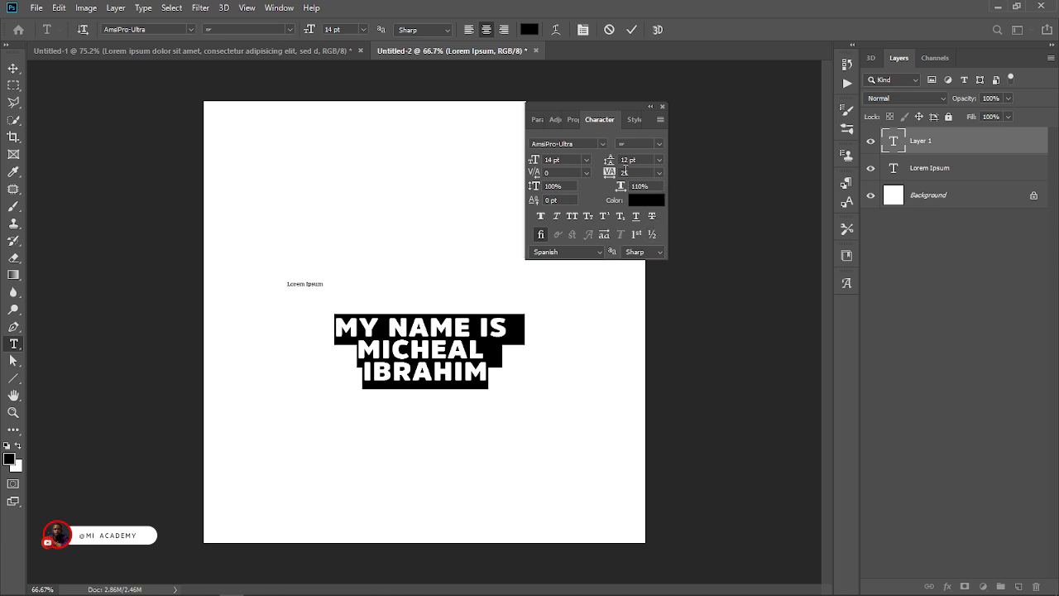
# Try tracking values of 50 and 100 on the three-line text, and reset the tracking to 0.
pyautogui.click(660, 173)
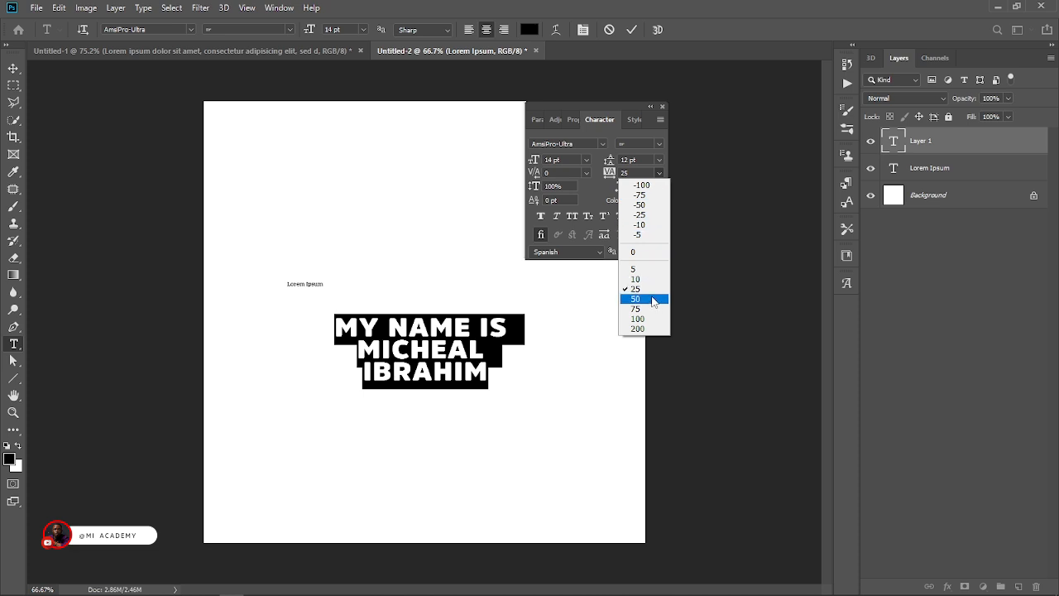
pyautogui.click(653, 299)
pyautogui.click(662, 174)
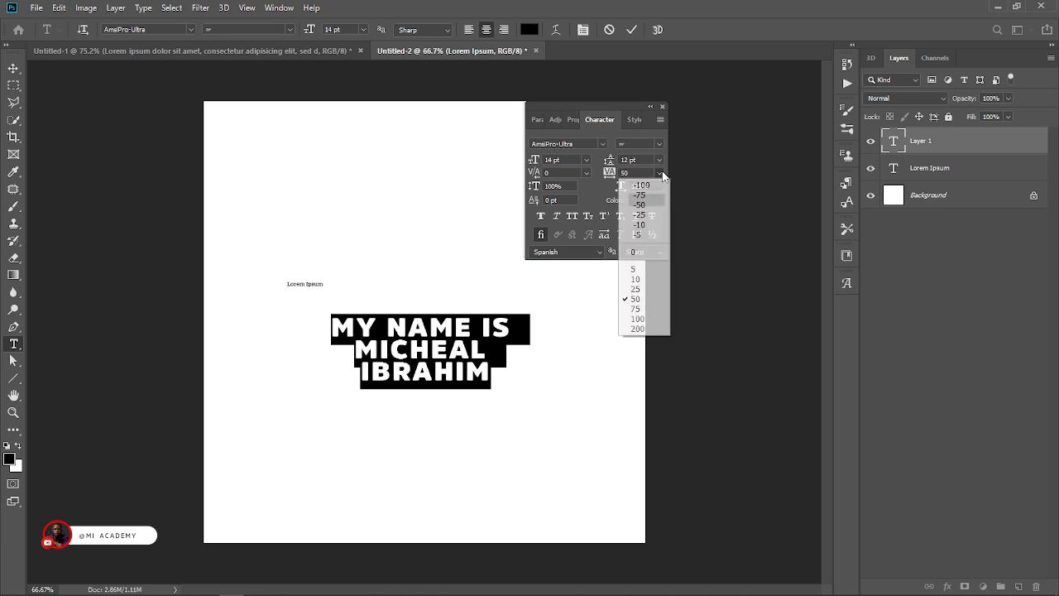
pyautogui.click(645, 319)
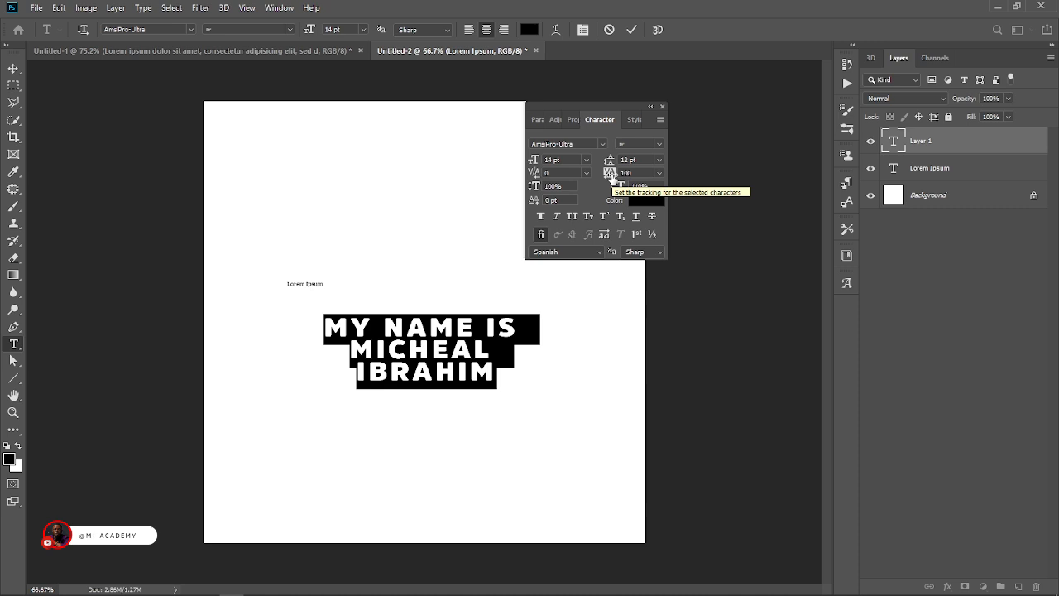
pyautogui.click(660, 173)
pyautogui.click(647, 248)
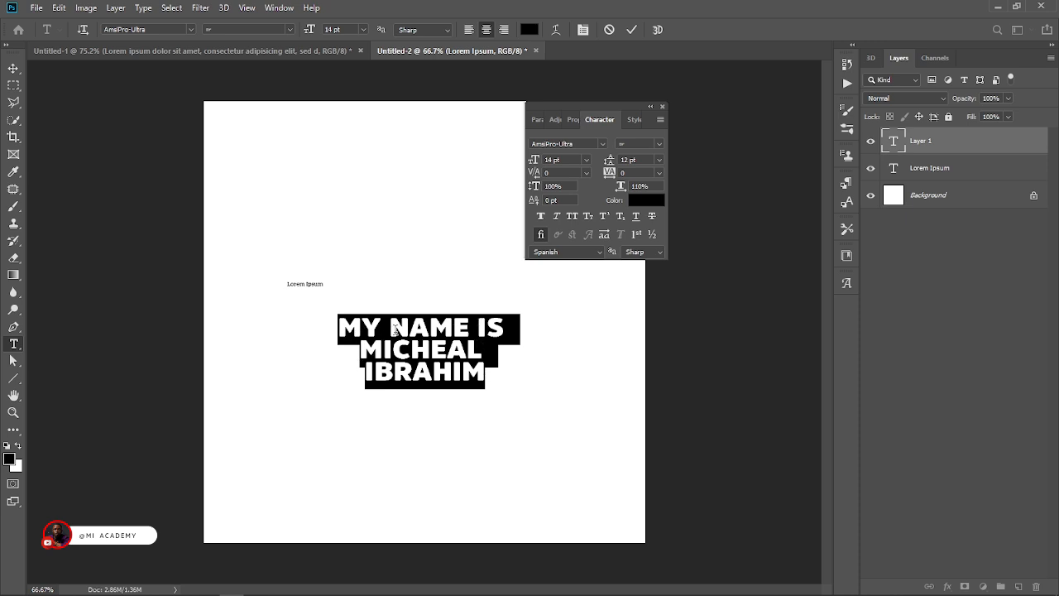
# Tighten the tracking of the line "MY NAME IS" to -80 and, after trying 10 pt, set its size to 12 pt.
pyautogui.click(508, 331)
pyautogui.moveTo(510, 327); pyautogui.dragTo(343, 316)
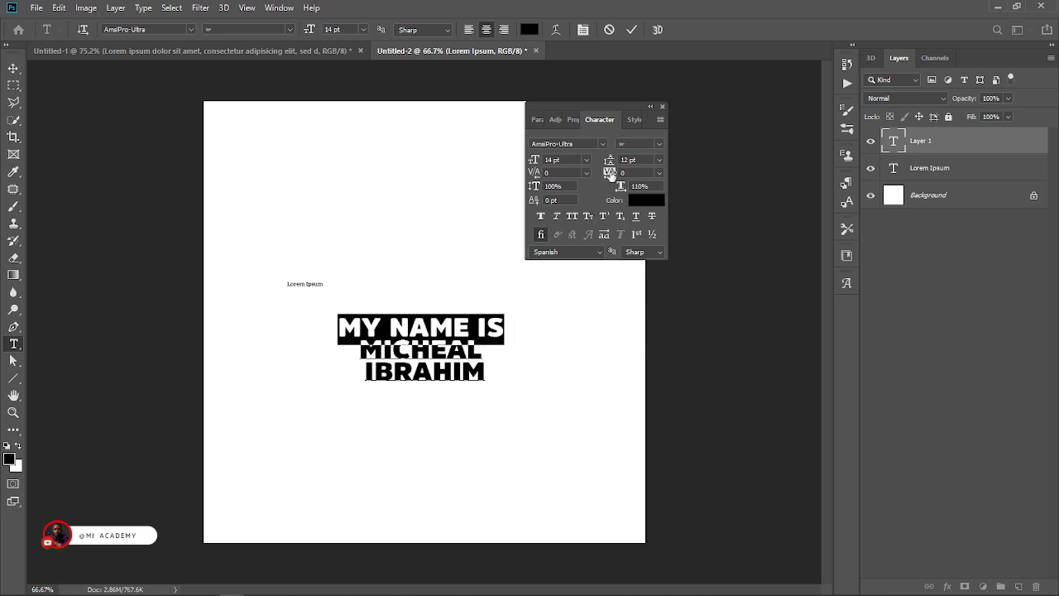
pyautogui.moveTo(611, 174); pyautogui.dragTo(609, 178)
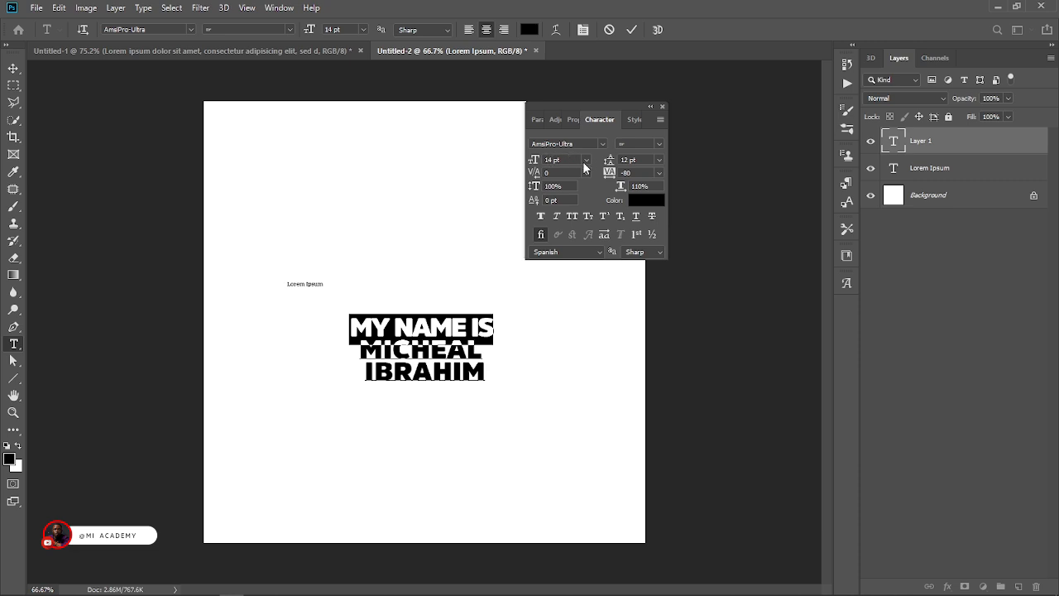
pyautogui.click(586, 162)
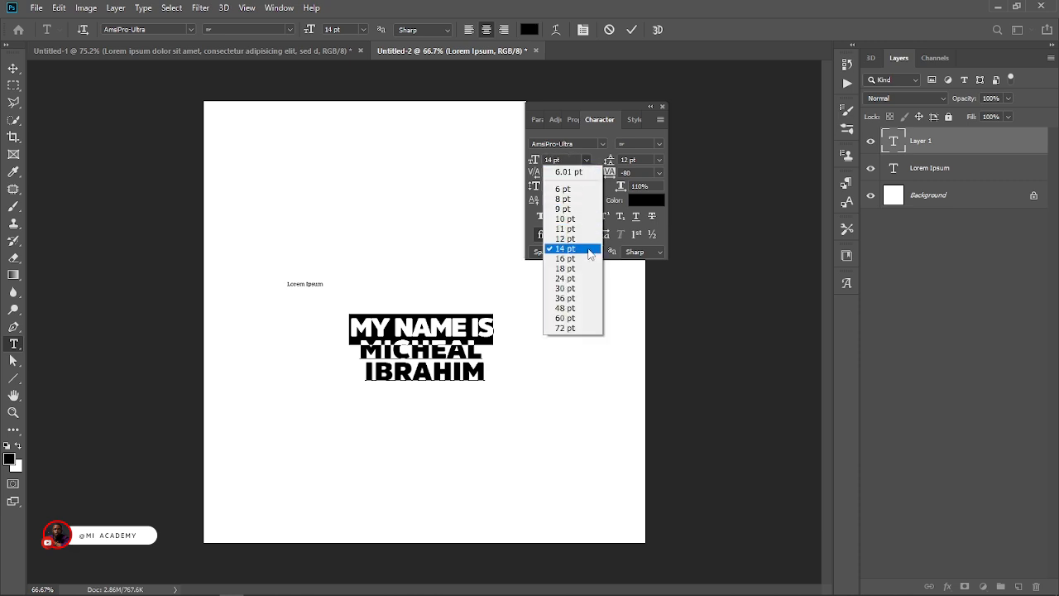
pyautogui.click(579, 219)
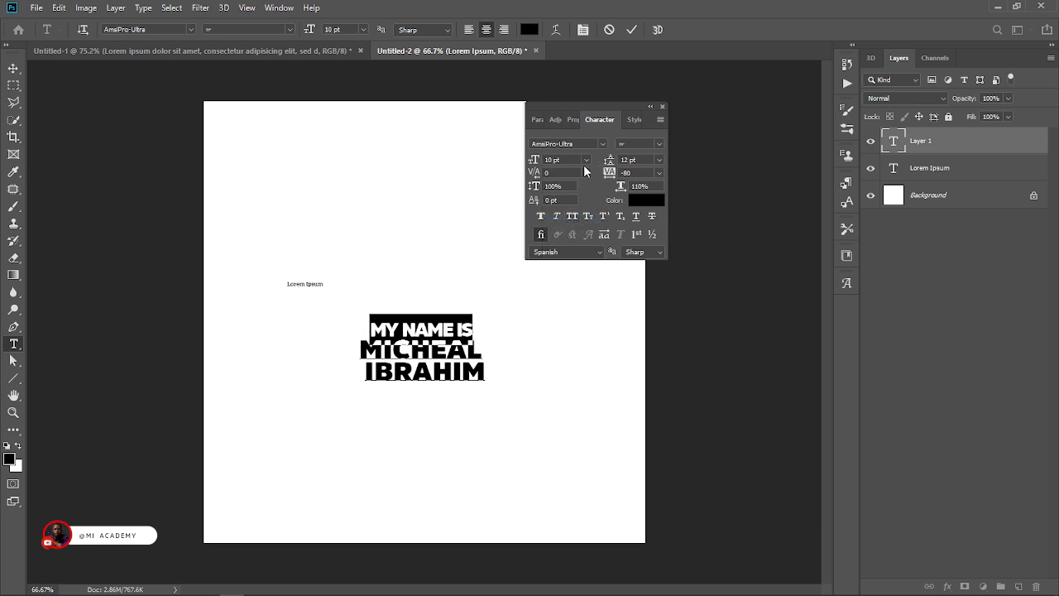
pyautogui.click(585, 163)
pyautogui.click(581, 239)
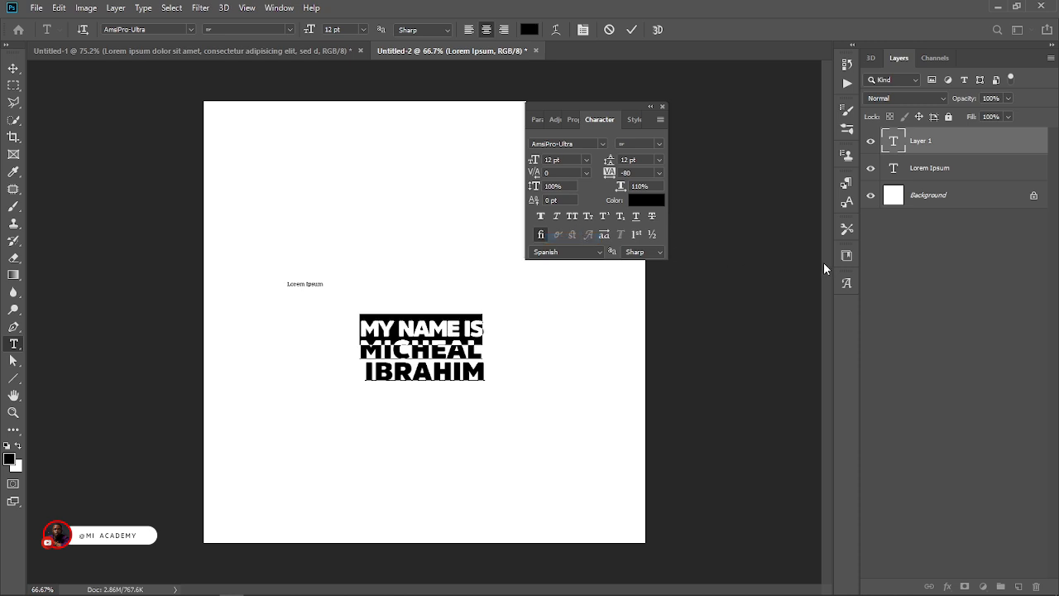
# Reselect all three lines, try a tracking of 75 and set the tracking to 10.
pyautogui.moveTo(488, 370); pyautogui.dragTo(352, 307)
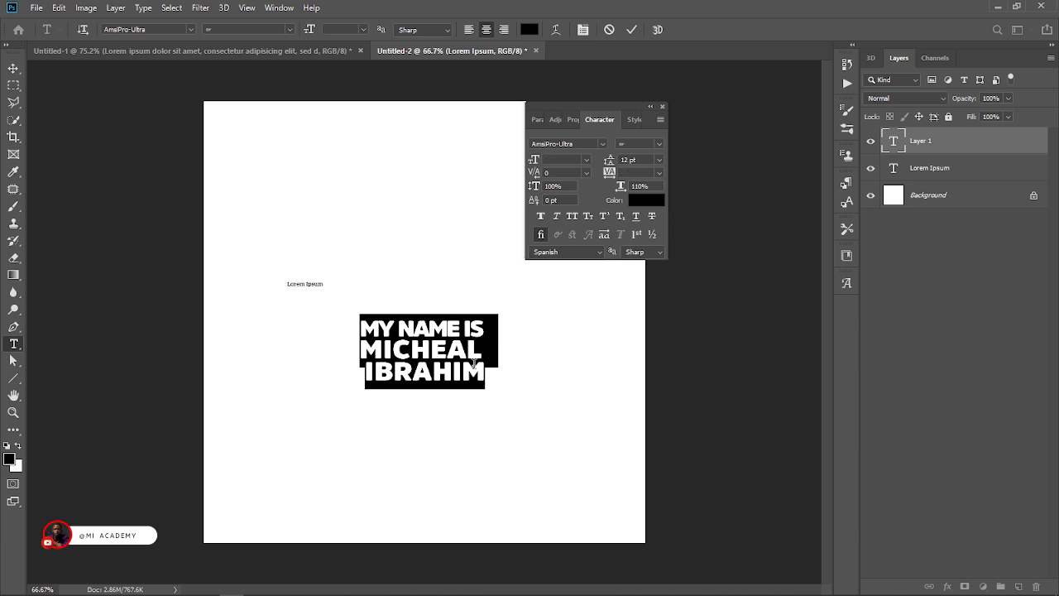
pyautogui.moveTo(486, 379); pyautogui.dragTo(361, 315)
pyautogui.click(361, 324)
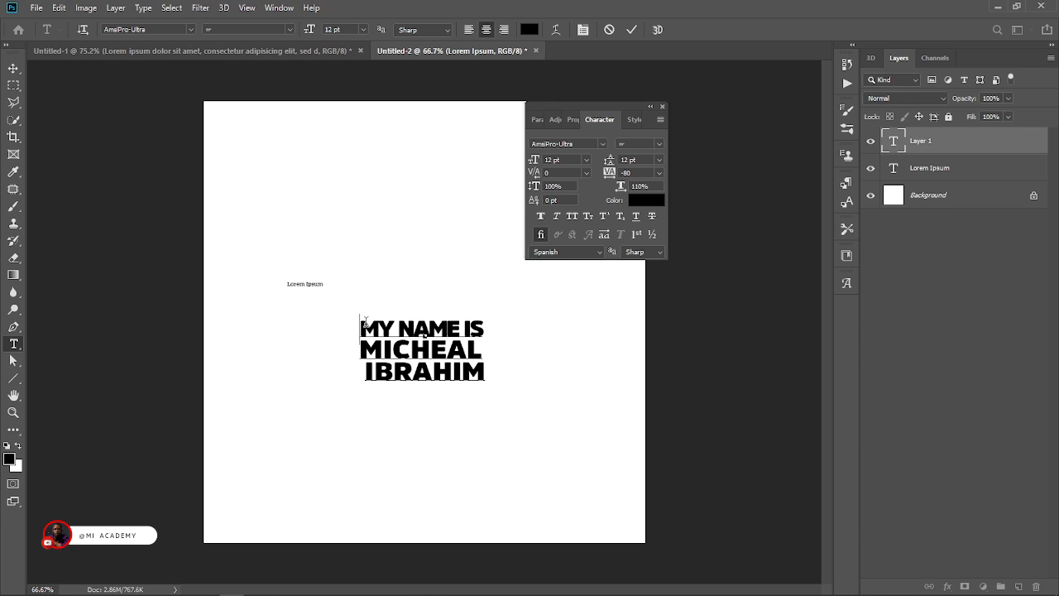
pyautogui.moveTo(359, 322)
pyautogui.mouseDown()
pyautogui.moveTo(368, 351)
pyautogui.moveTo(487, 372)
pyautogui.moveTo(364, 352)
pyautogui.moveTo(359, 323)
pyautogui.mouseUp()
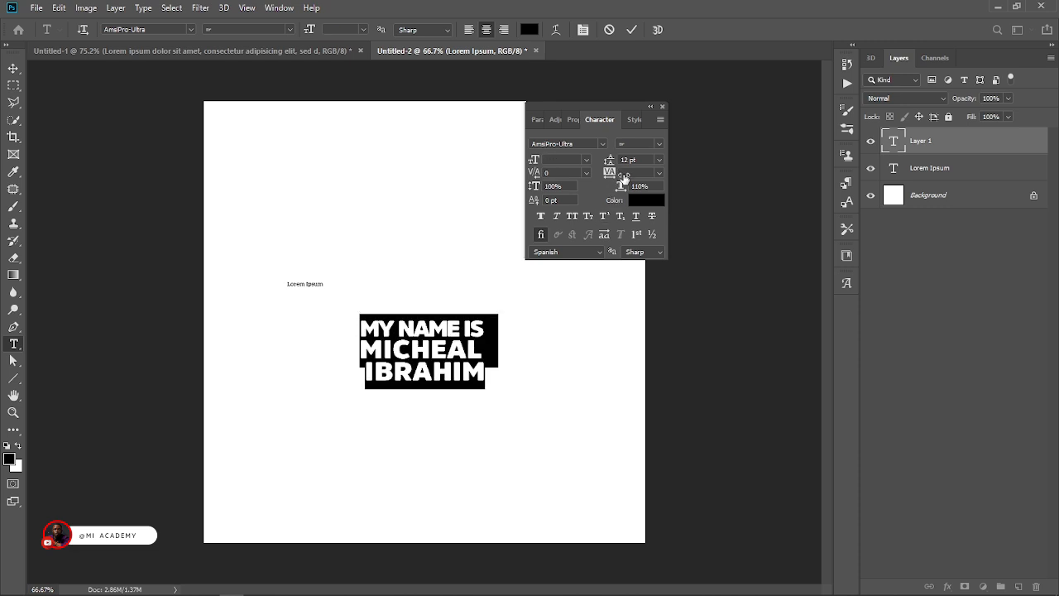
pyautogui.click(659, 172)
pyautogui.click(635, 309)
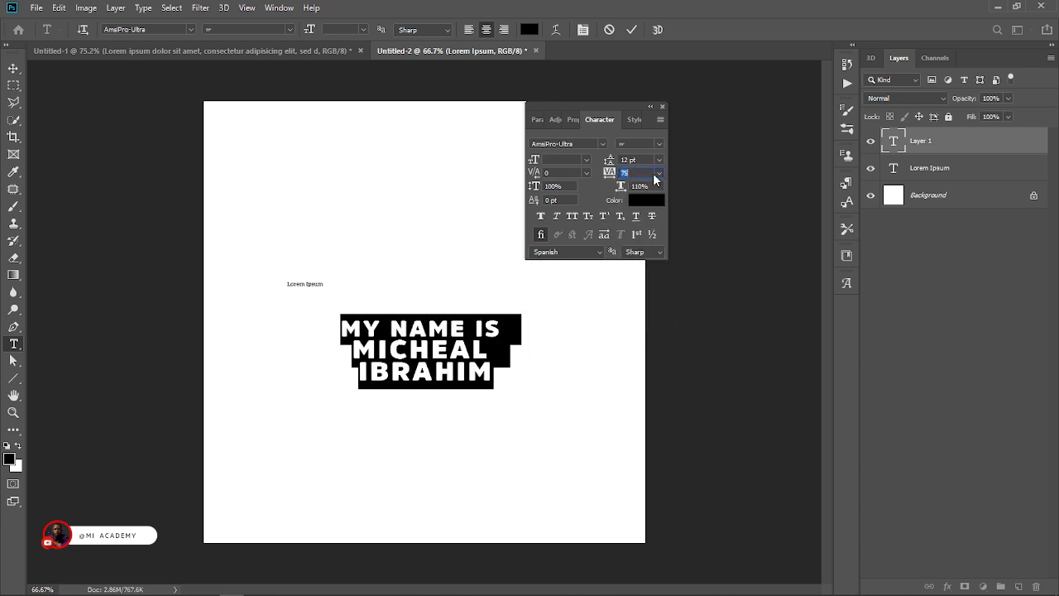
pyautogui.write('10')
pyautogui.press('Return')
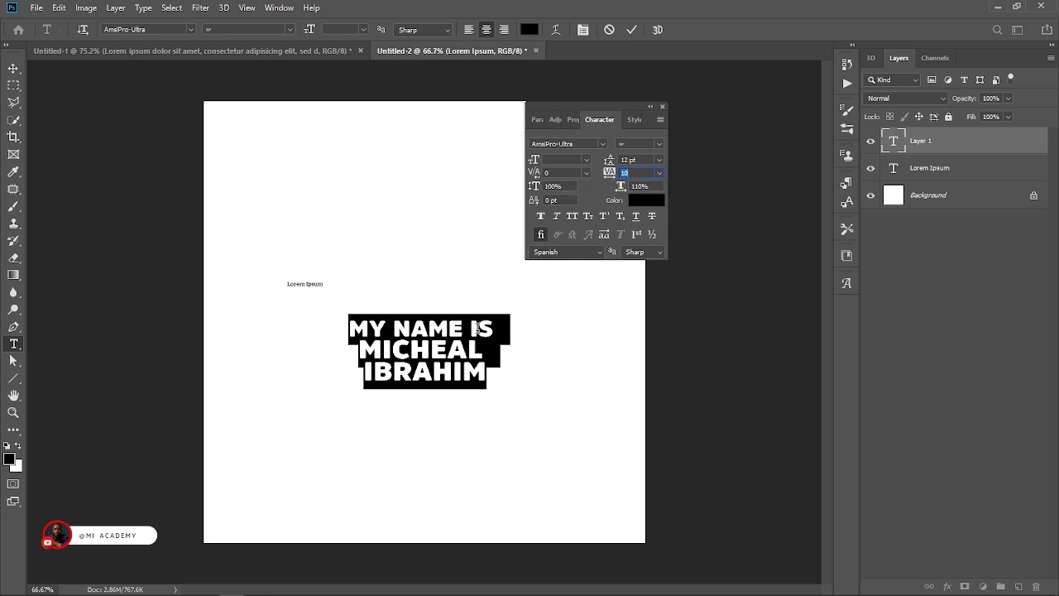
# Try a kerning of 1240 between the I and S of "IS" and set it to -360.
pyautogui.click(478, 329)
pyautogui.moveTo(532, 176); pyautogui.dragTo(556, 177)
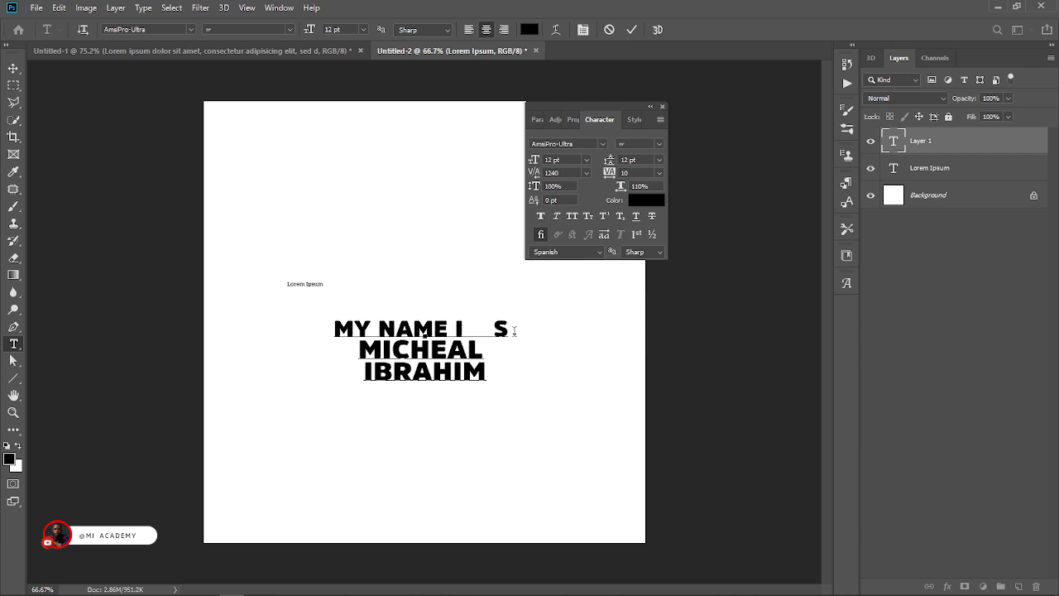
pyautogui.moveTo(533, 174); pyautogui.dragTo(465, 209)
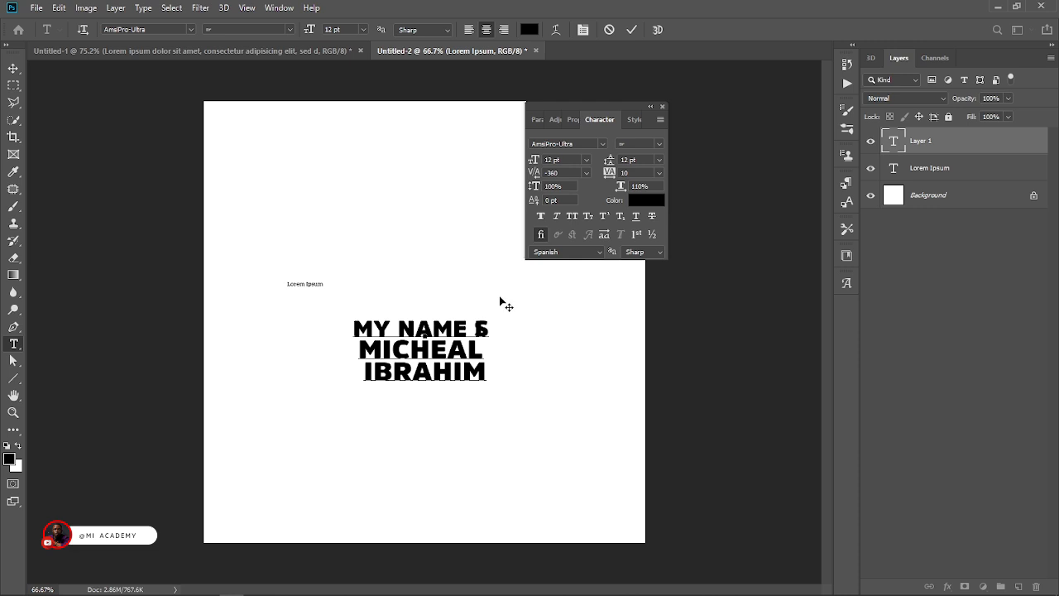
# Reselect all three lines, check the kerning presets, set the tracking to 70 and commit the text.
pyautogui.moveTo(491, 377); pyautogui.dragTo(353, 323)
pyautogui.click(586, 172)
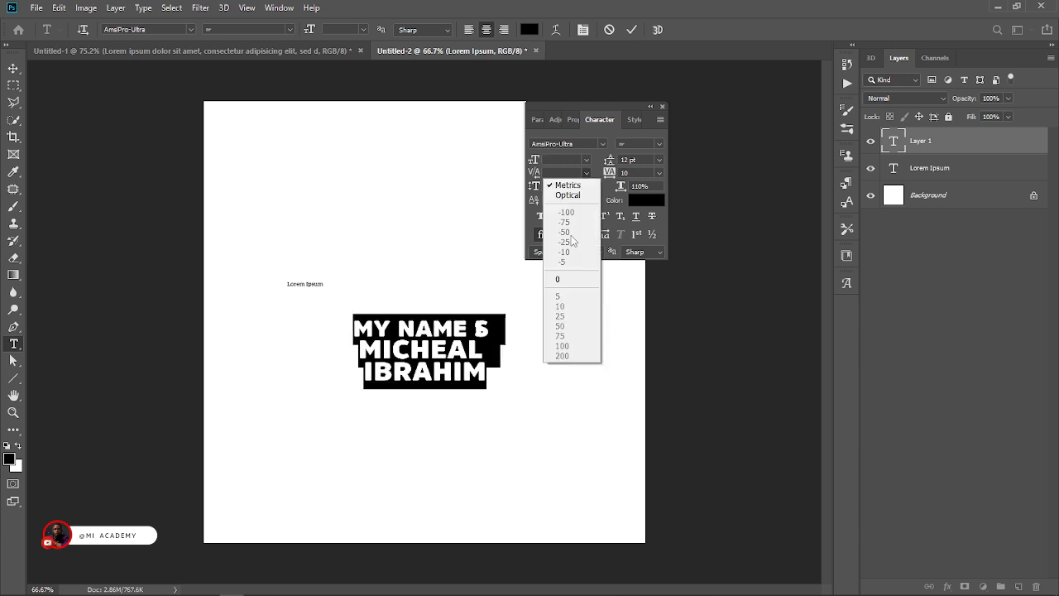
pyautogui.click(595, 164)
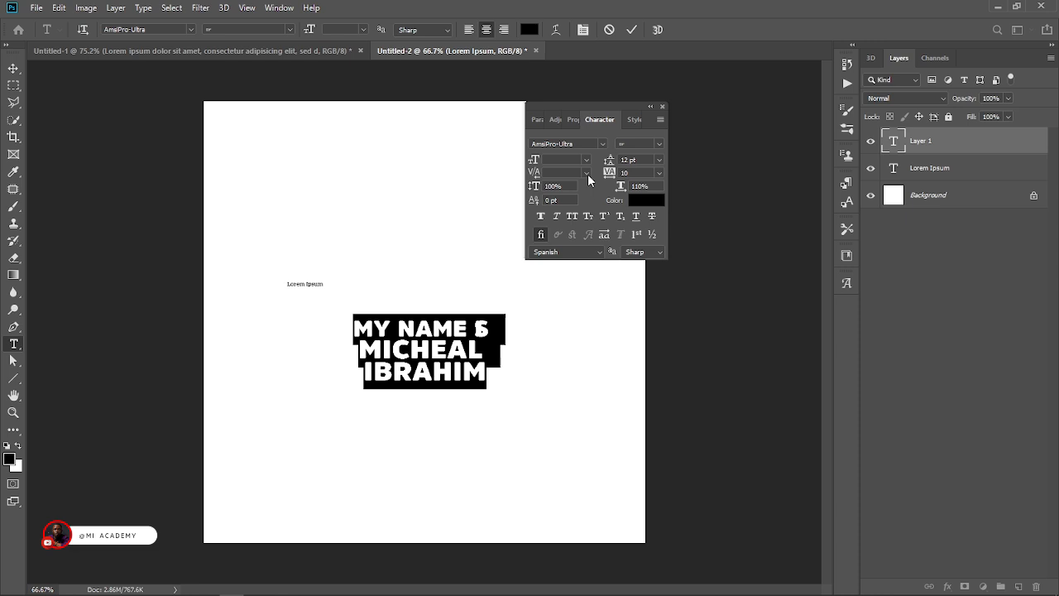
pyautogui.moveTo(609, 172); pyautogui.dragTo(594, 198)
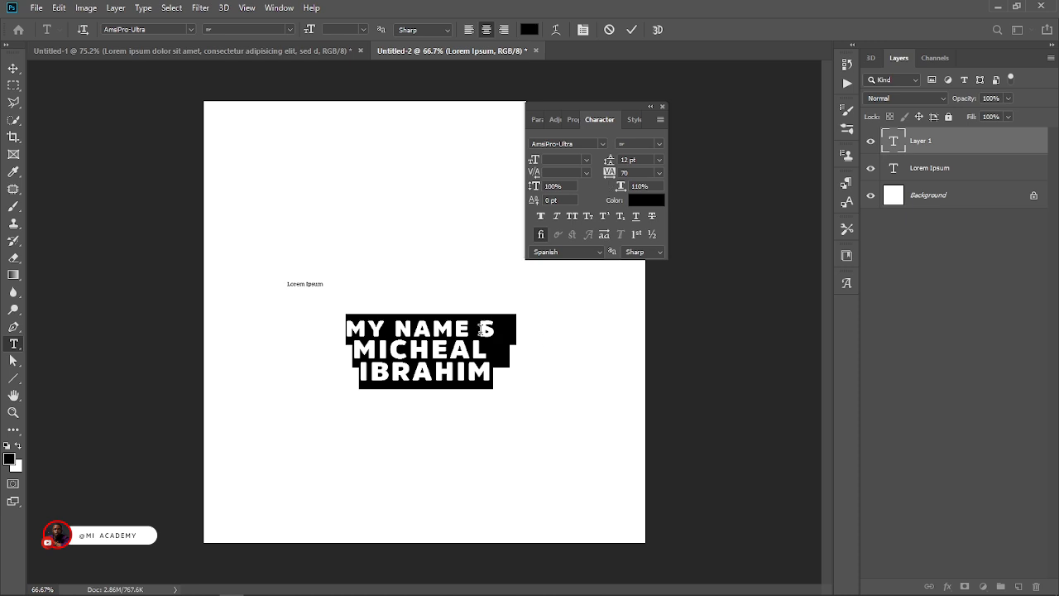
pyautogui.moveTo(480, 325); pyautogui.dragTo(507, 339)
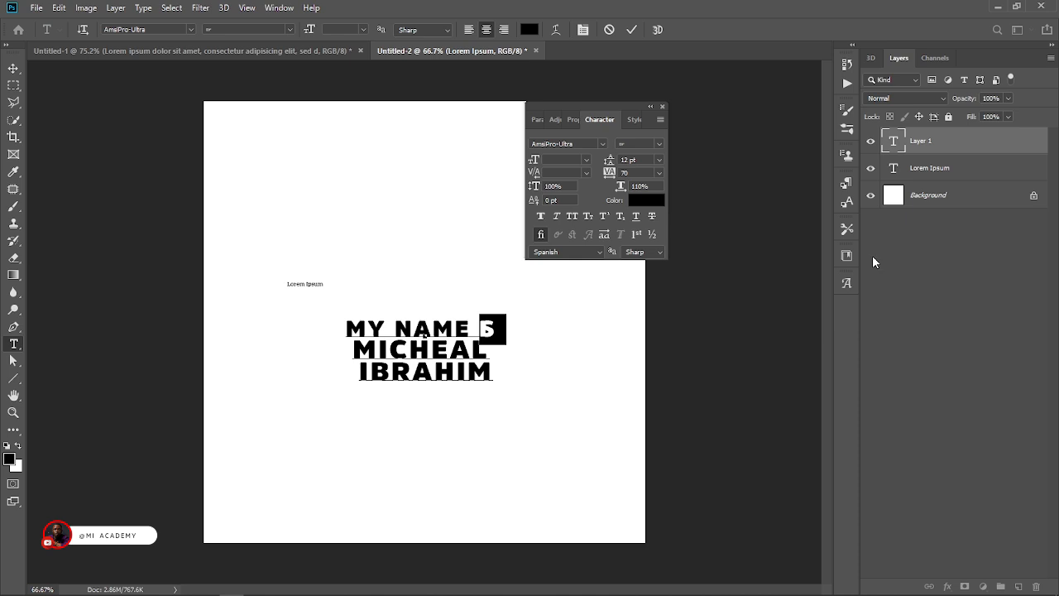
pyautogui.click(921, 146)
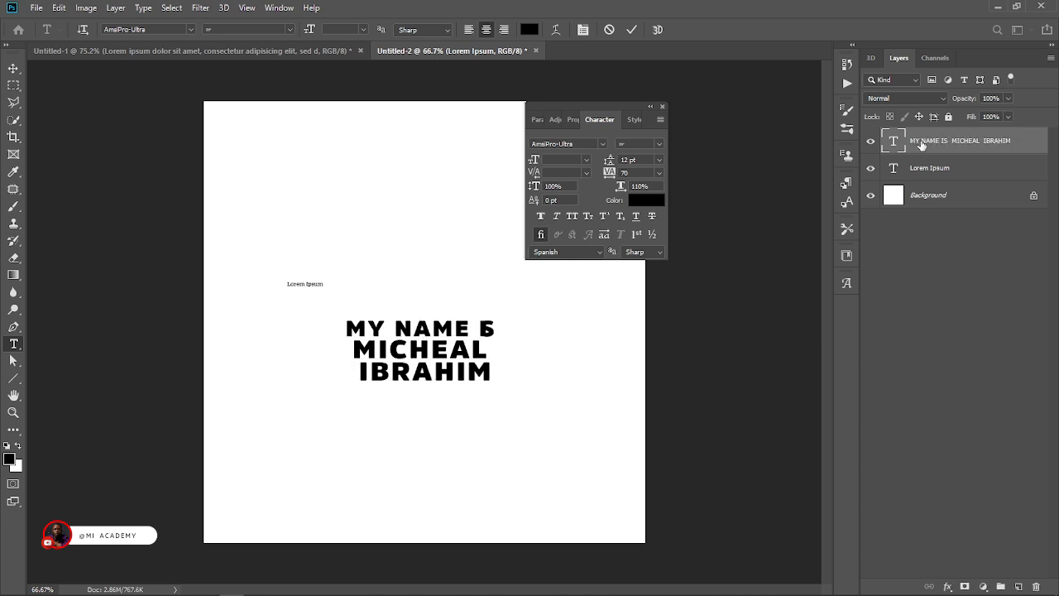
# Add a new text layer reading "AT" below the three lines and set its size to 25.01 pt.
pyautogui.click(405, 439)
pyautogui.press('BackSpace')
pyautogui.hotkey('ctrl', 'a')
pyautogui.moveTo(305, 33); pyautogui.dragTo(322, 37)
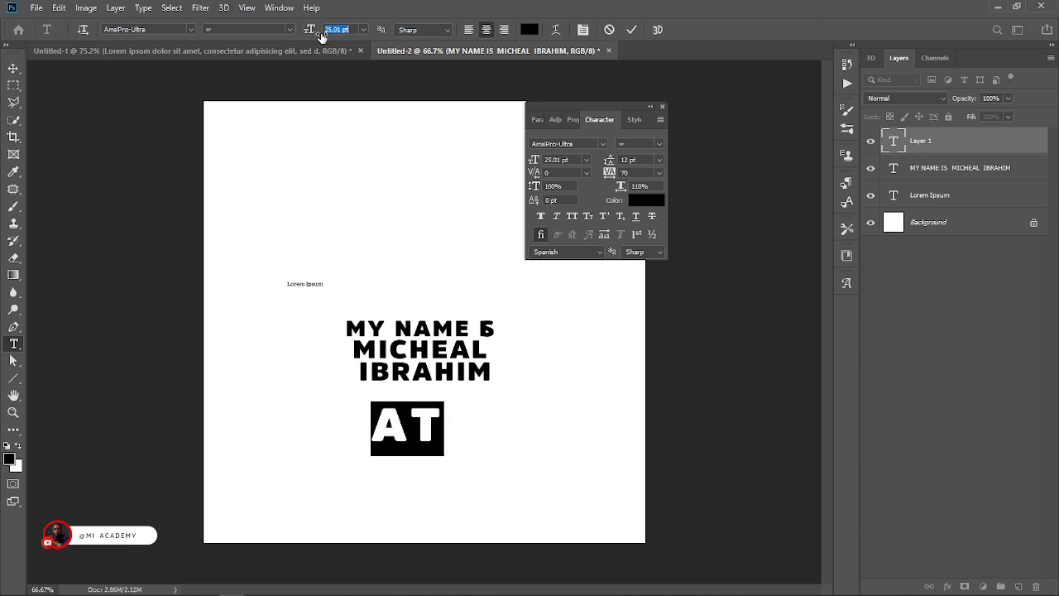
# Try a kerning of 500 between the A and T of "AT", and undo the kerning changes.
pyautogui.click(411, 426)
pyautogui.moveTo(434, 427); pyautogui.dragTo(279, 425)
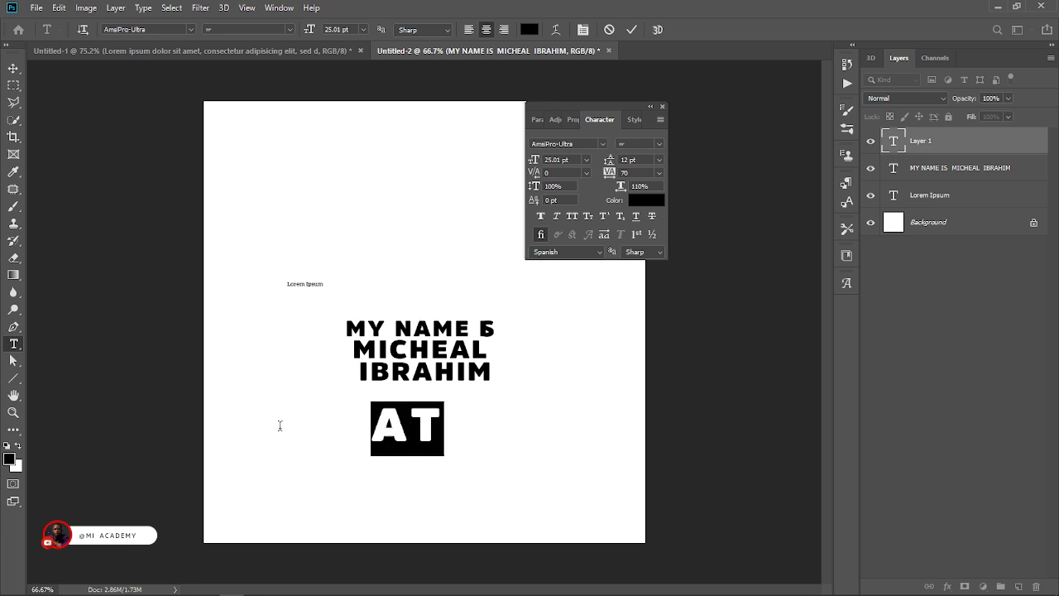
pyautogui.click(407, 427)
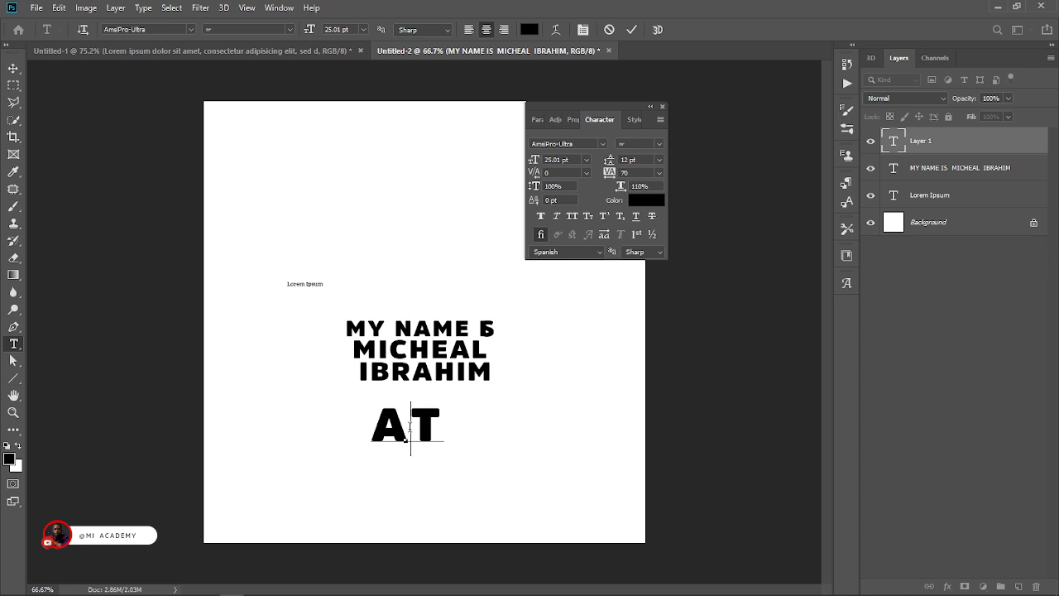
pyautogui.doubleClick(549, 172)
pyautogui.write('500')
pyautogui.press('Return')
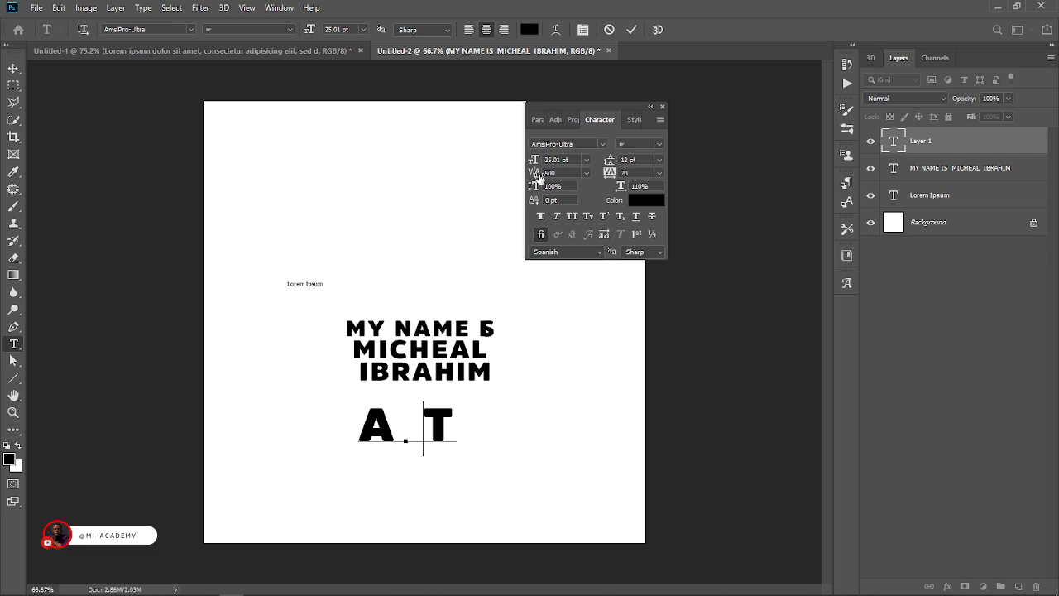
pyautogui.moveTo(537, 174); pyautogui.dragTo(567, 174)
pyautogui.hotkey('ctrl', 'z')
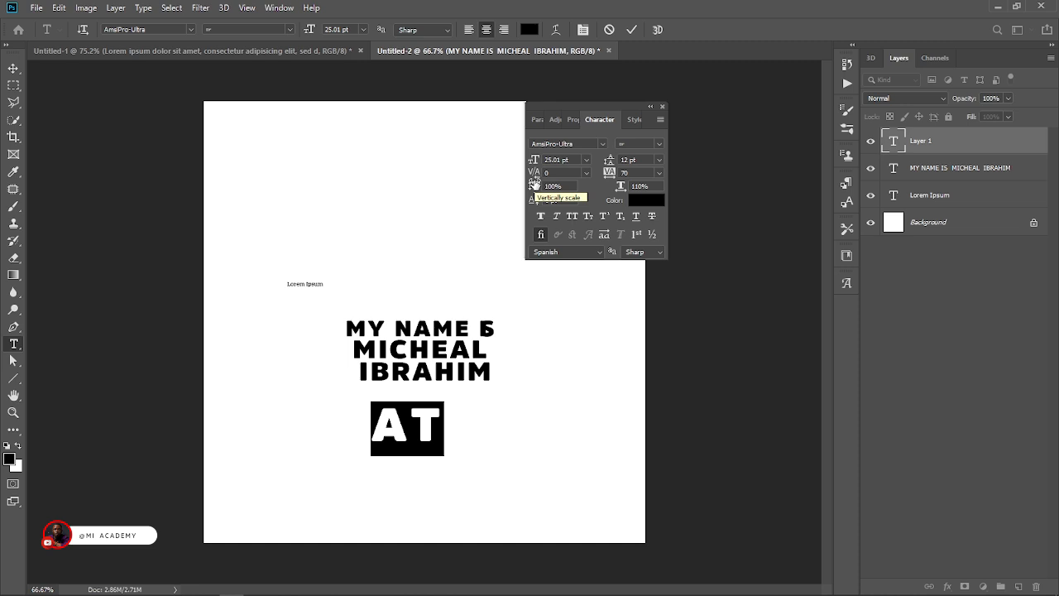
# Try vertical scales of 205% and 105% on "AT", then move it left of the three lines and set its vertical scale to 219%.
pyautogui.moveTo(533, 186); pyautogui.dragTo(605, 199)
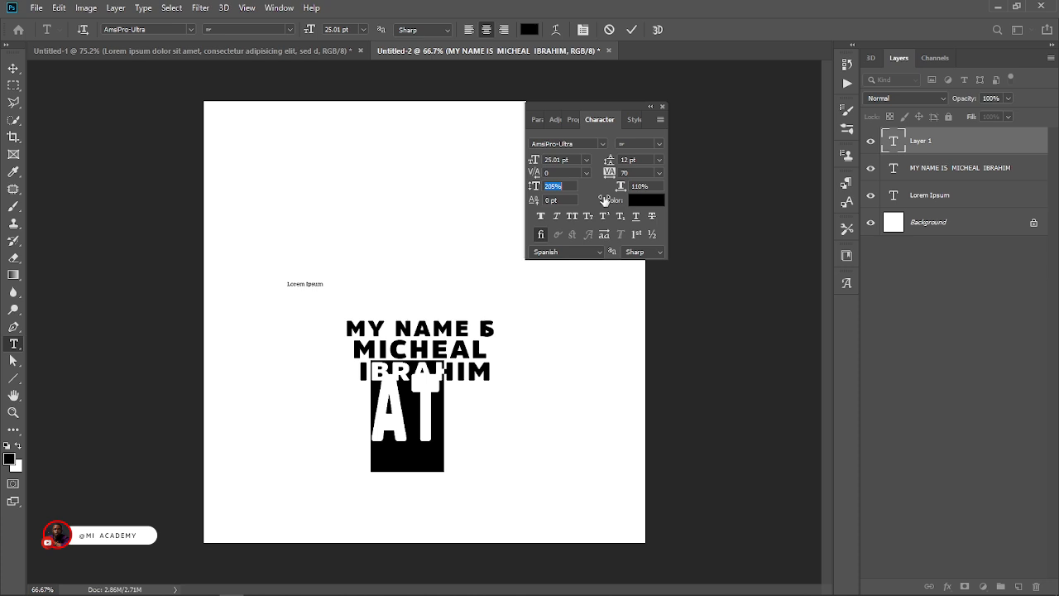
pyautogui.moveTo(605, 200); pyautogui.dragTo(538, 224)
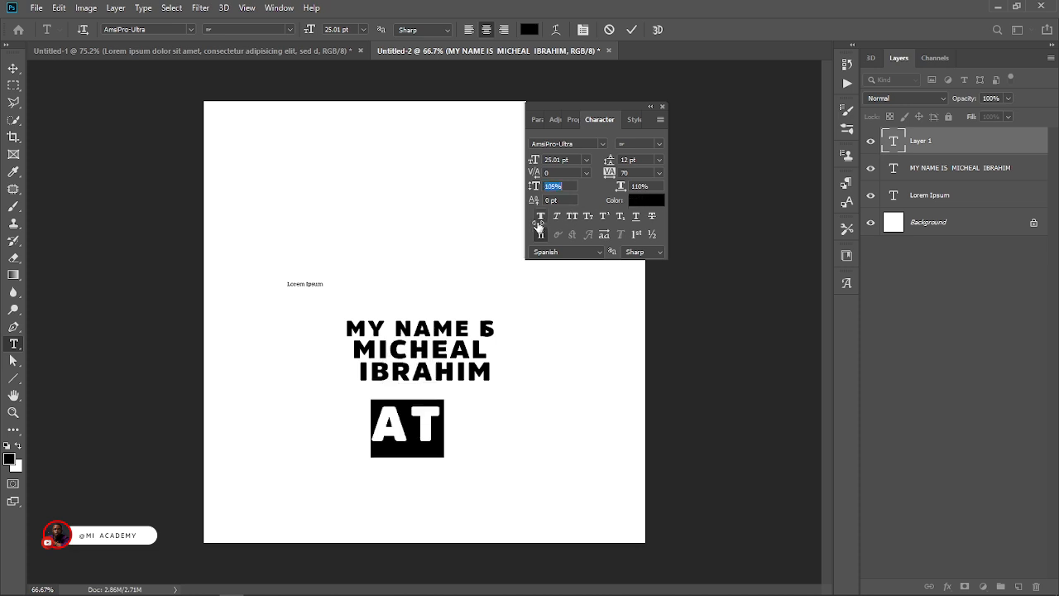
pyautogui.moveTo(474, 480); pyautogui.dragTo(380, 389)
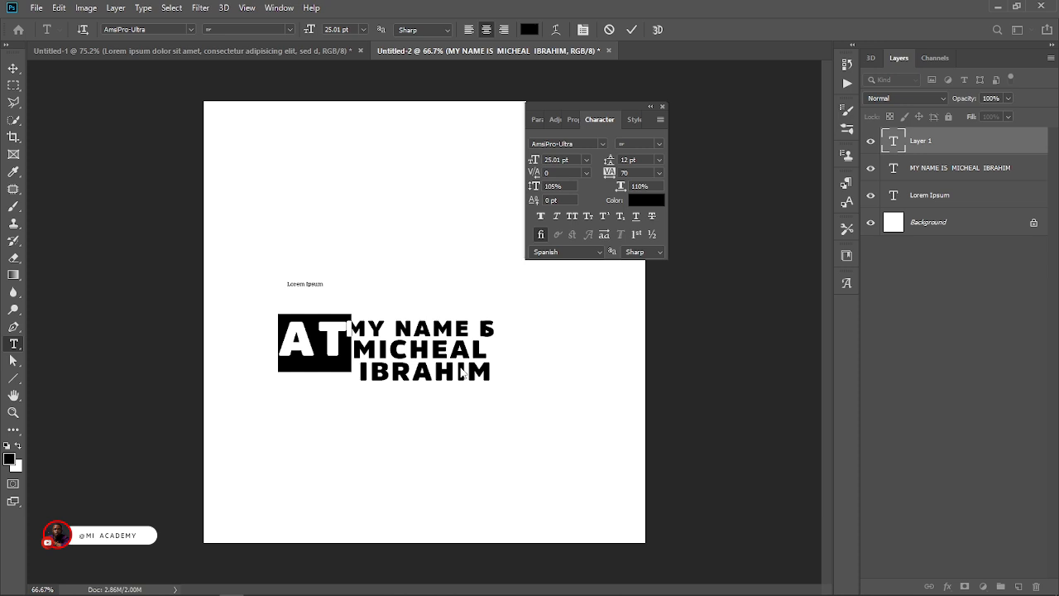
pyautogui.moveTo(534, 191); pyautogui.dragTo(616, 189)
pyautogui.moveTo(387, 429); pyautogui.dragTo(382, 433)
pyautogui.click(14, 69)
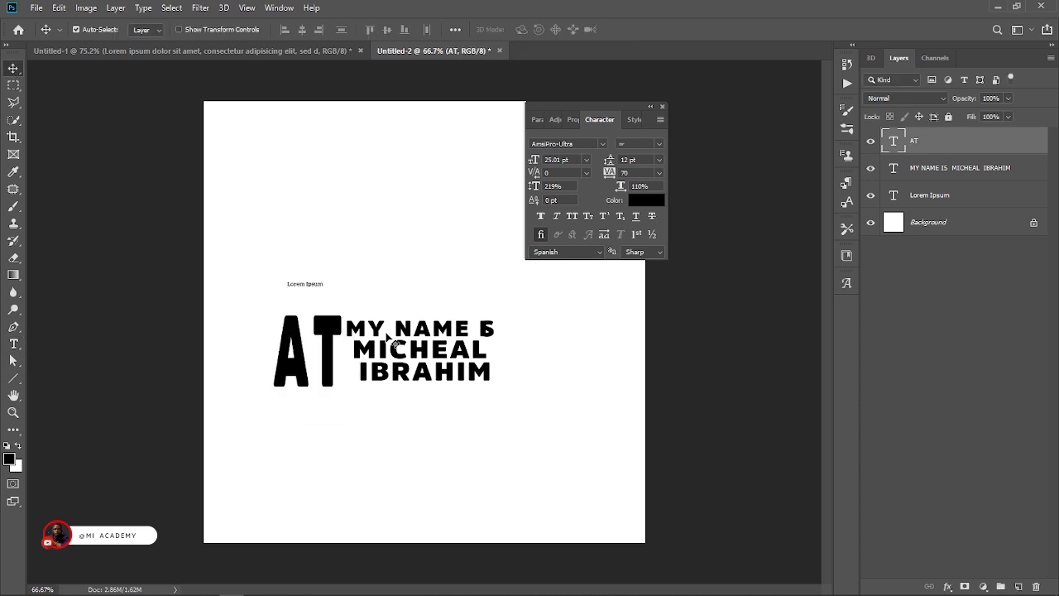
# Make the left edges of the three text lines flush and move the block next to "AT".
pyautogui.press('t')
pyautogui.click(352, 326)
pyautogui.hotkey('ctrl', 'Return')
pyautogui.press('v')
pyautogui.moveTo(442, 346); pyautogui.dragTo(427, 348)
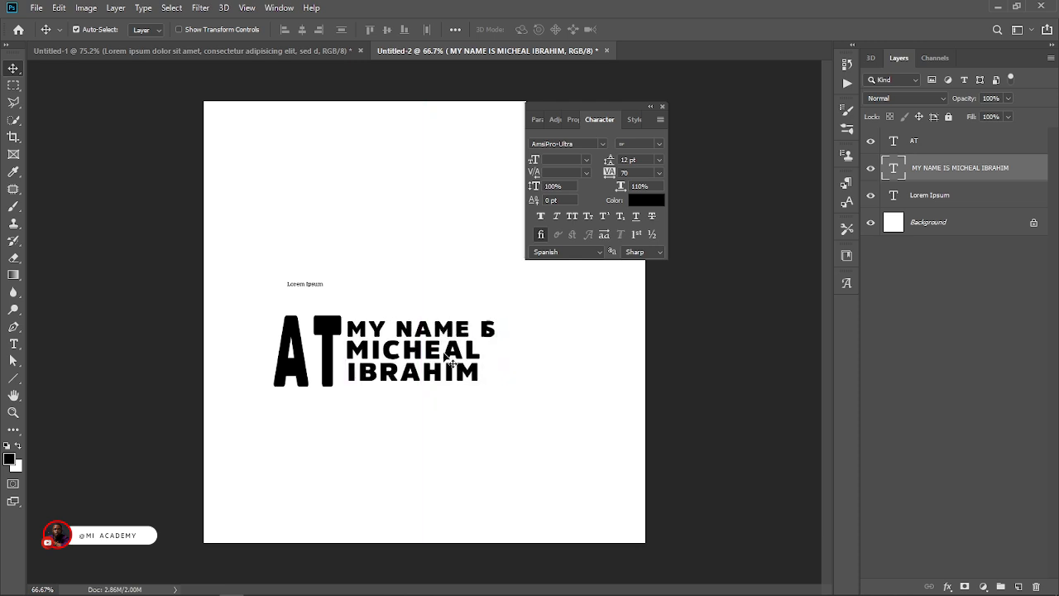
# Select the "AT" text and reduce its vertical scale to 209%.
pyautogui.click(329, 367)
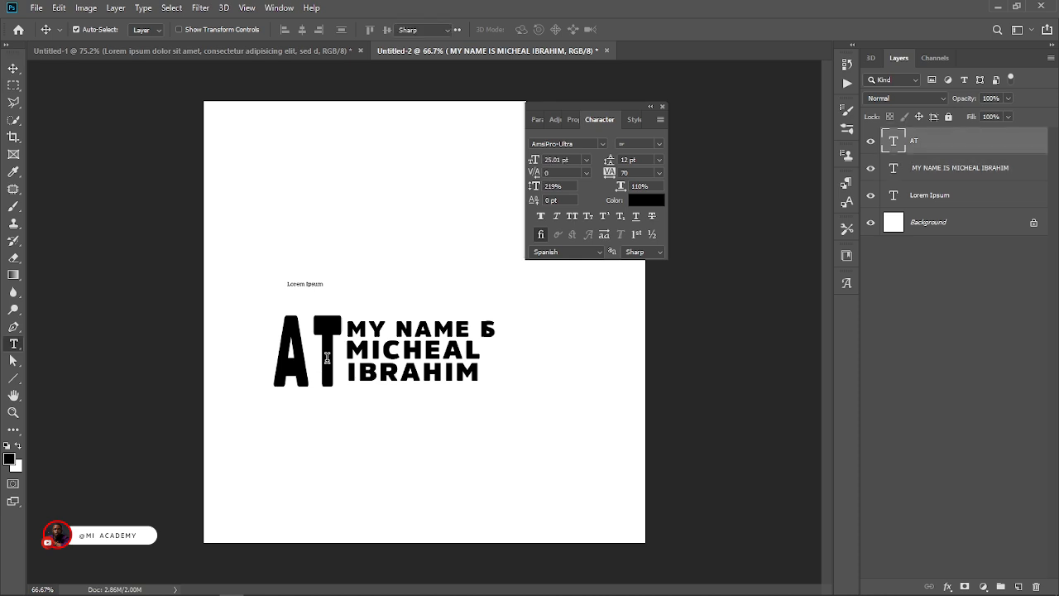
pyautogui.doubleClick(329, 367)
pyautogui.moveTo(535, 187)
pyautogui.mouseDown()
pyautogui.moveTo(548, 192)
pyautogui.moveTo(530, 199)
pyautogui.mouseUp()
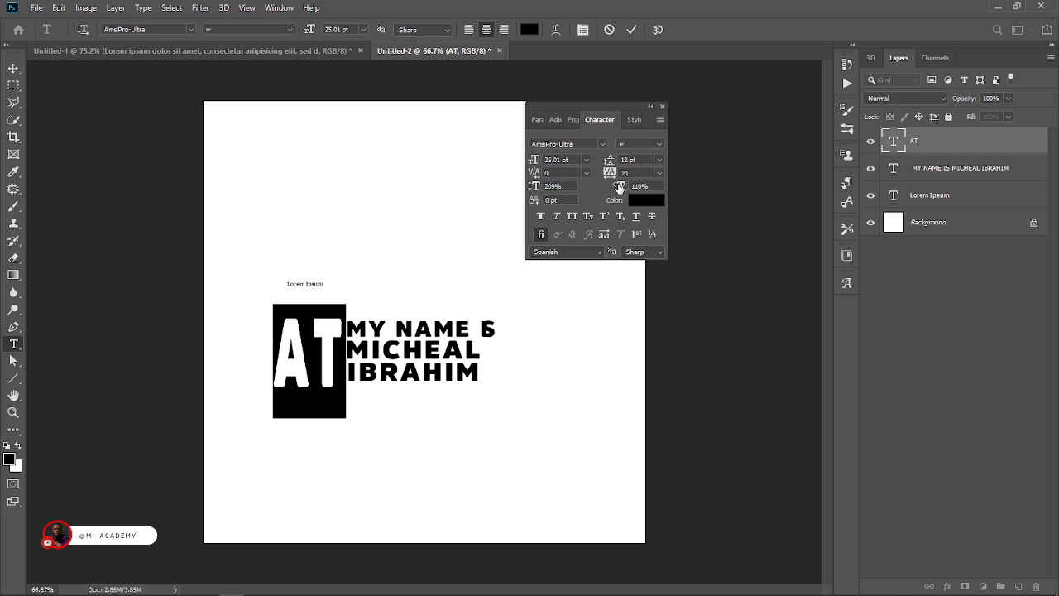
# Widen "AT" to a horizontal scale of 257% and move it below the three lines.
pyautogui.moveTo(619, 187); pyautogui.dragTo(621, 220)
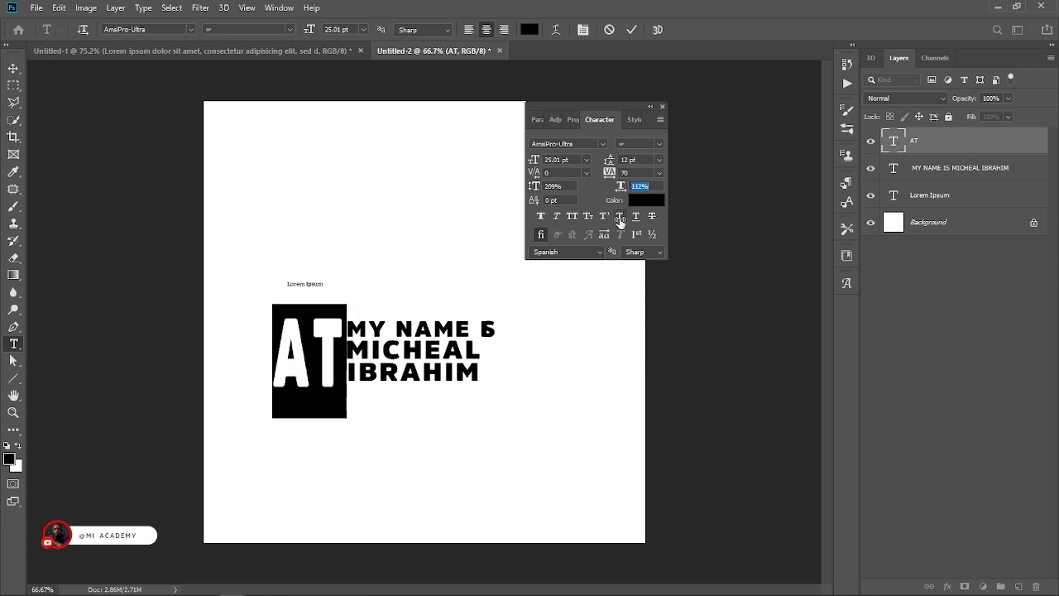
pyautogui.moveTo(621, 222); pyautogui.dragTo(712, 224)
pyautogui.moveTo(352, 480); pyautogui.dragTo(454, 541)
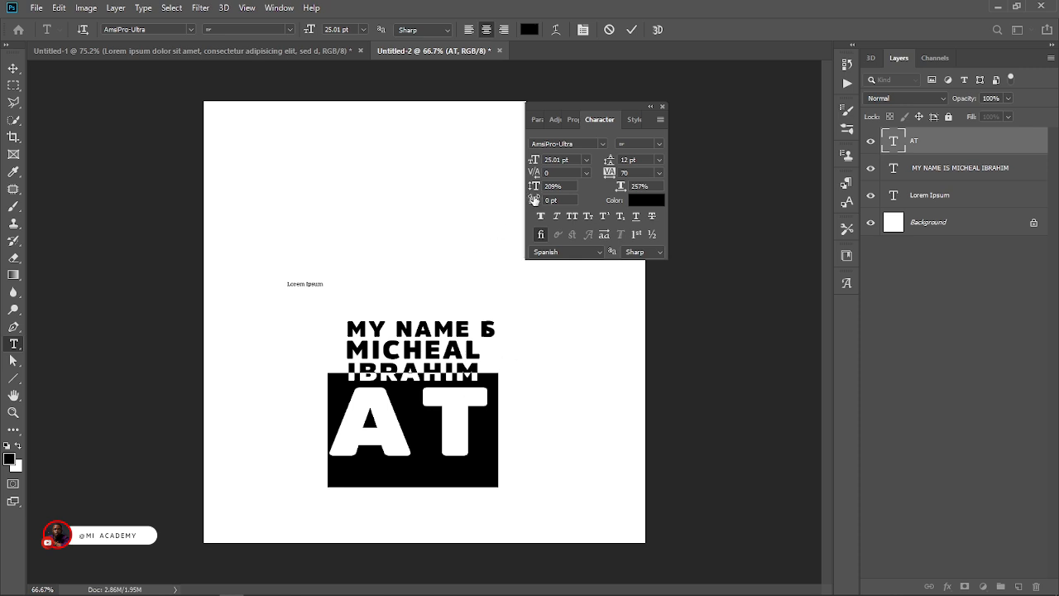
# Reduce "AT" to 155% vertical and 245% horizontal scale, and position it just under the three lines.
pyautogui.moveTo(534, 186); pyautogui.dragTo(477, 279)
pyautogui.moveTo(468, 491); pyautogui.dragTo(468, 472)
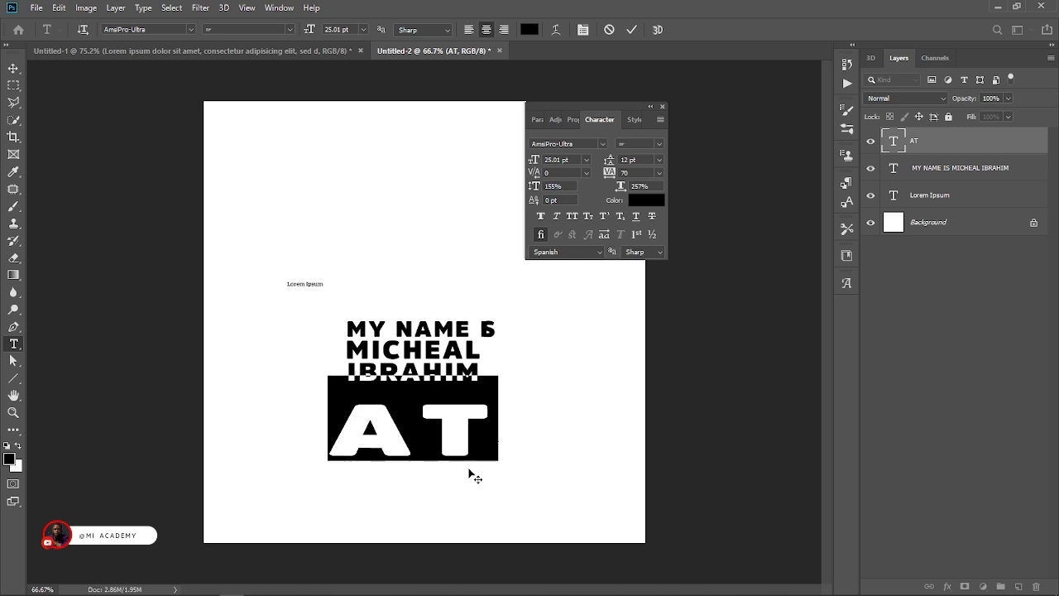
pyautogui.moveTo(621, 185)
pyautogui.mouseDown()
pyautogui.moveTo(634, 190)
pyautogui.moveTo(615, 200)
pyautogui.mouseUp()
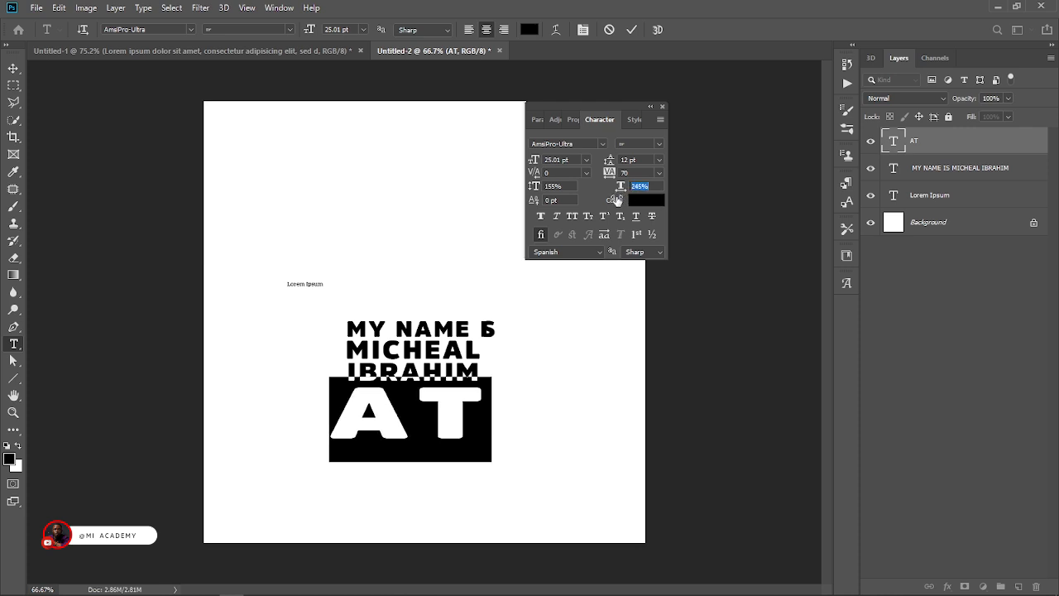
pyautogui.click(629, 30)
pyautogui.press('v')
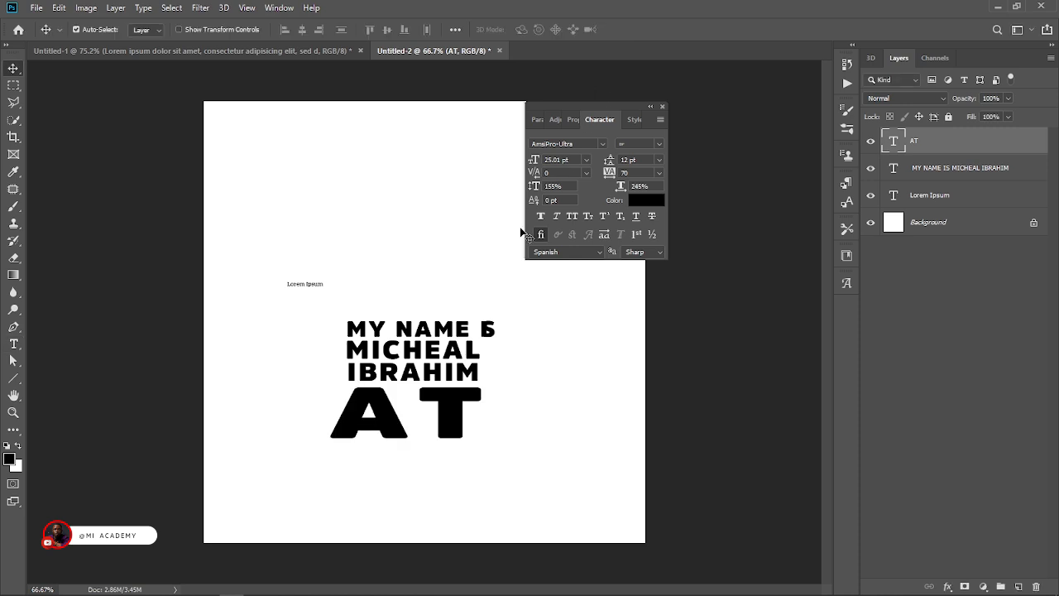
pyautogui.moveTo(454, 422)
pyautogui.mouseDown()
pyautogui.moveTo(463, 419)
pyautogui.moveTo(454, 421)
pyautogui.mouseUp()
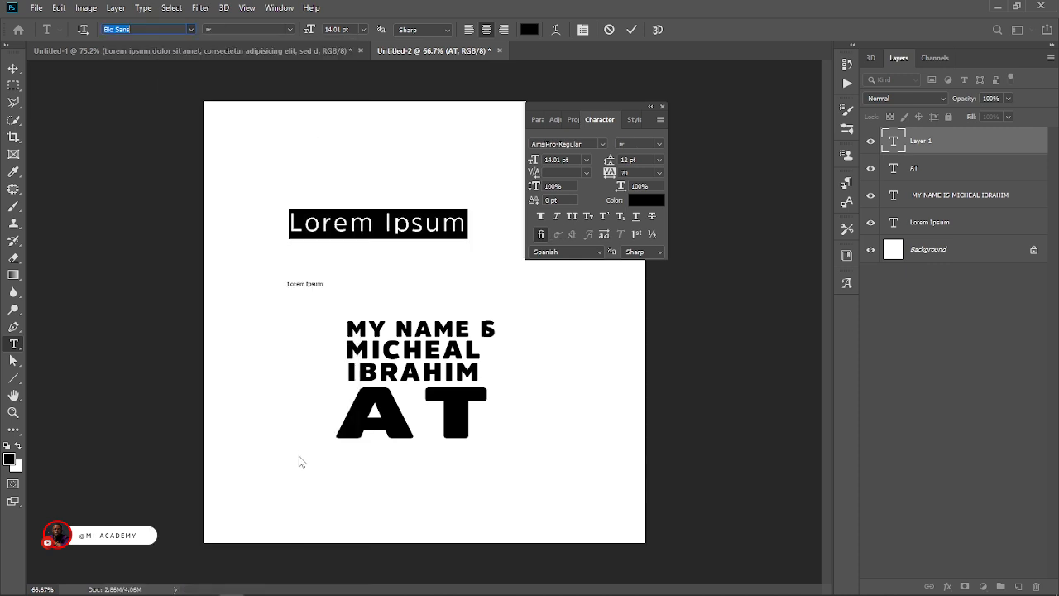
# Set the font of the new, larger "Lorem Ipsum" text to AmsiPro-Regular and check its available font styles.
pyautogui.click(299, 457)
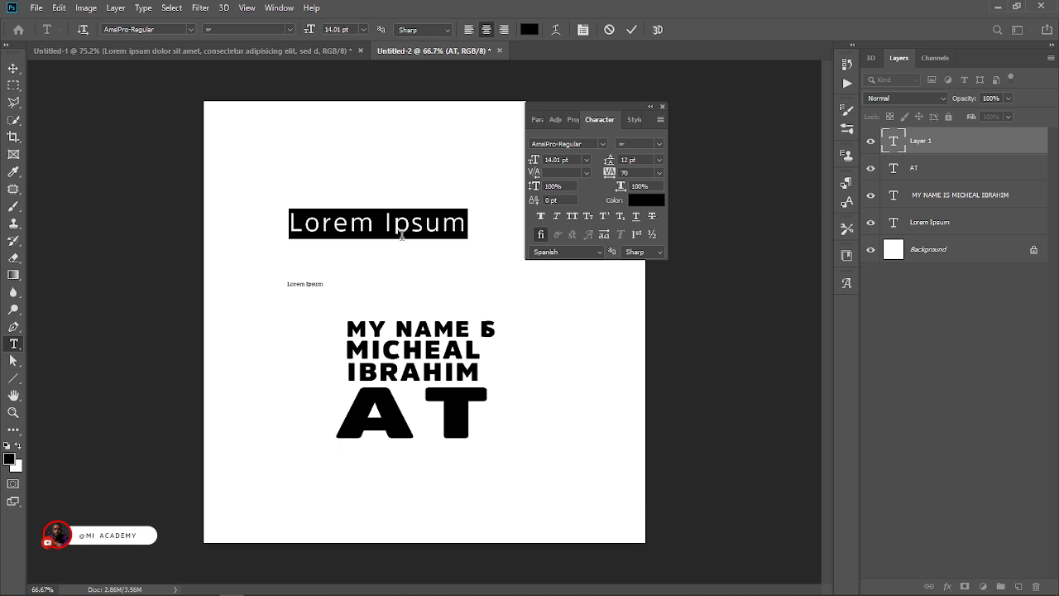
pyautogui.click(289, 30)
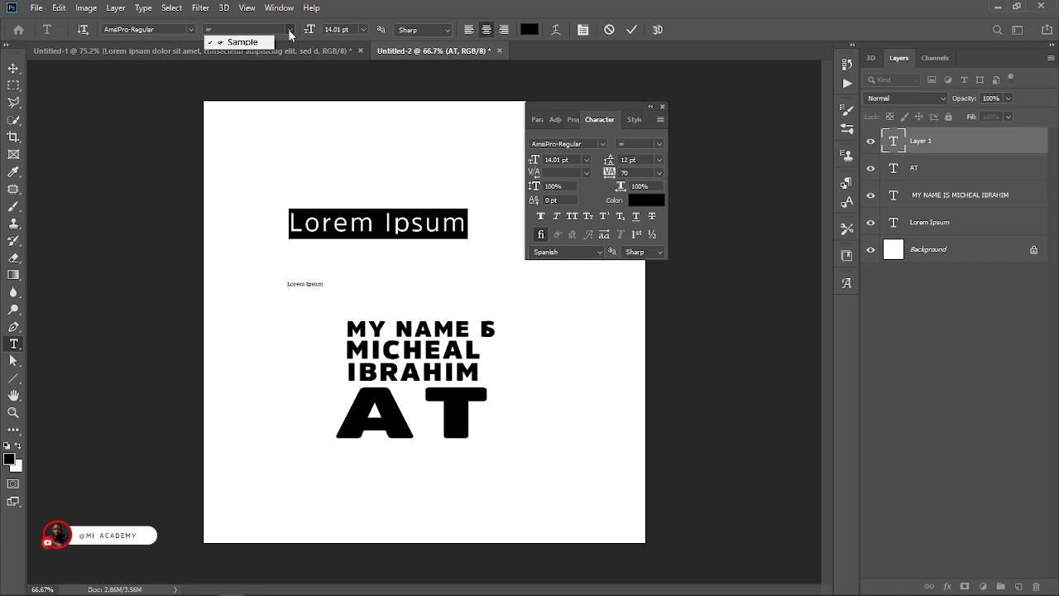
# Compare the large "Lorem Ipsum" text with Faux Bold on and off, end with it off, and recheck the font styles.
pyautogui.click(543, 219)
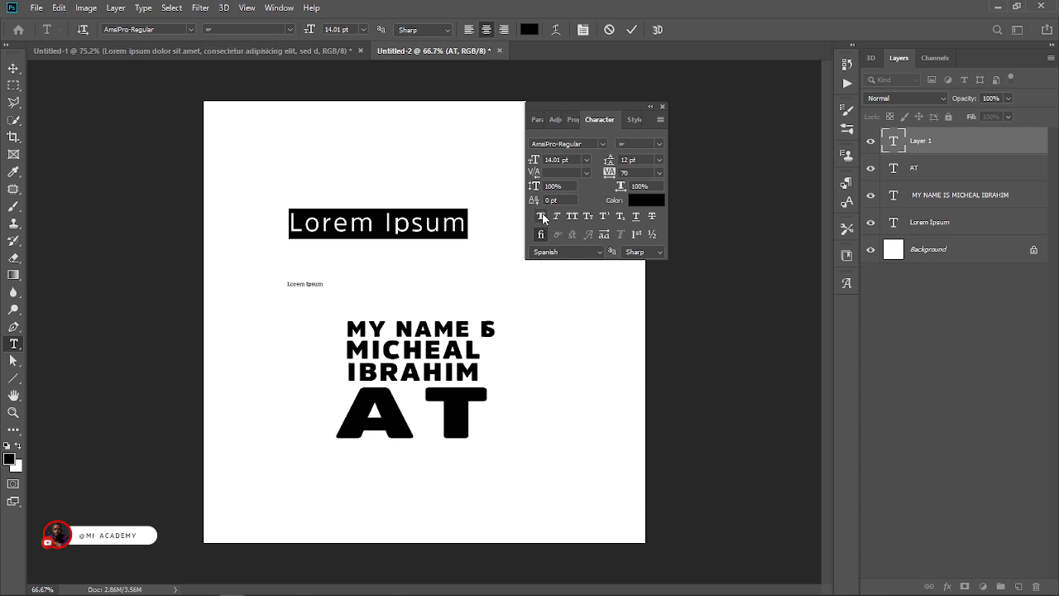
pyautogui.click(542, 217)
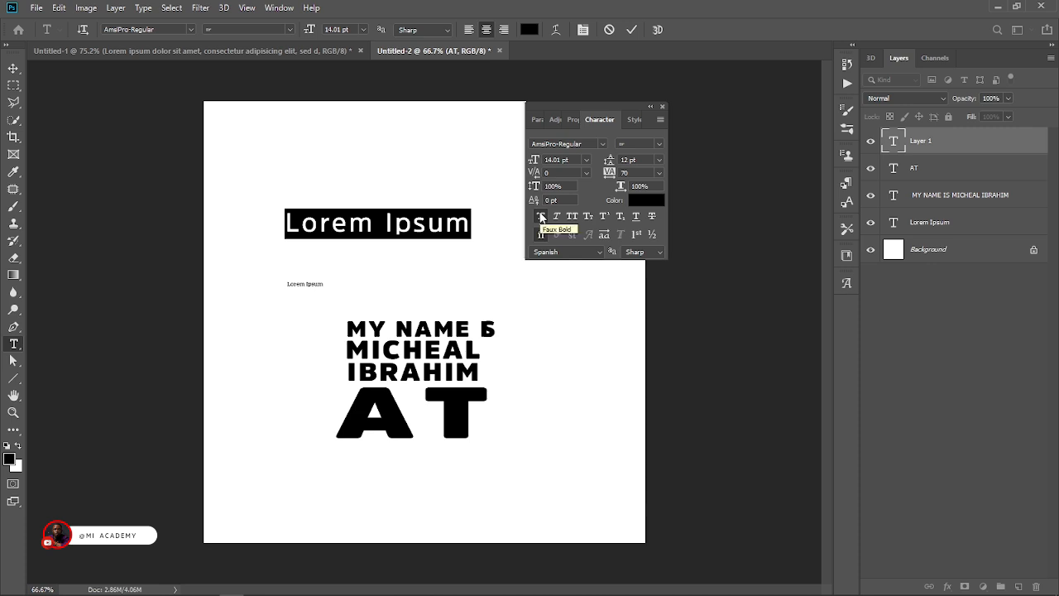
pyautogui.click(541, 217)
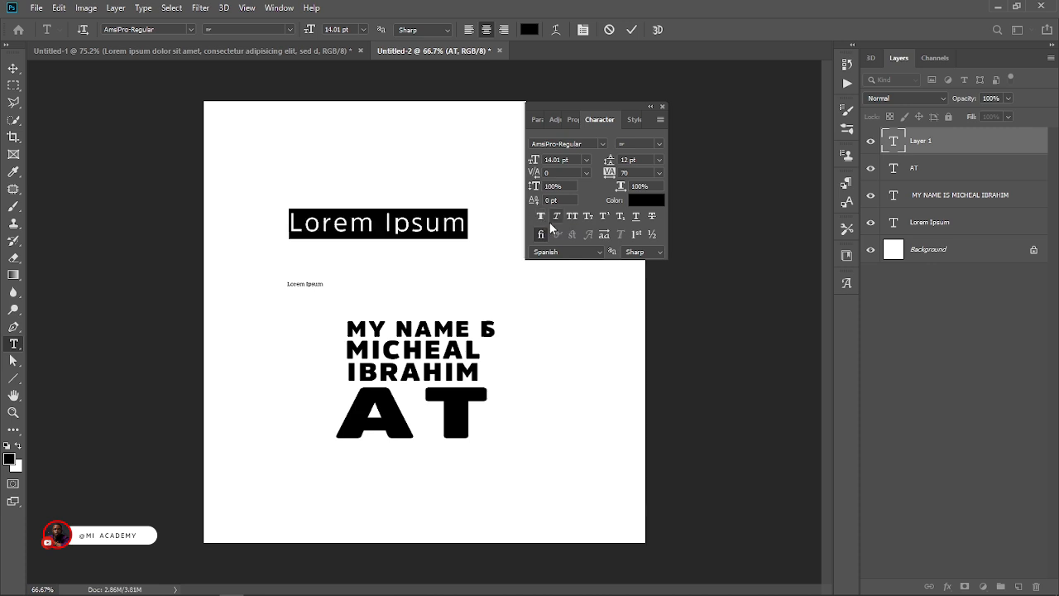
pyautogui.click(542, 217)
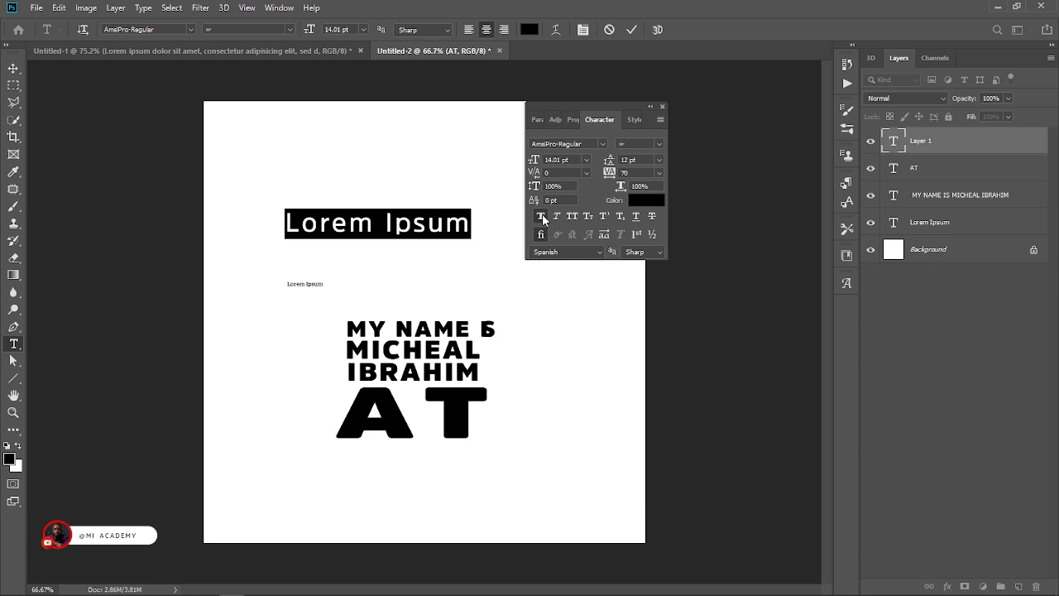
pyautogui.click(542, 217)
pyautogui.click(542, 217)
pyautogui.click(541, 217)
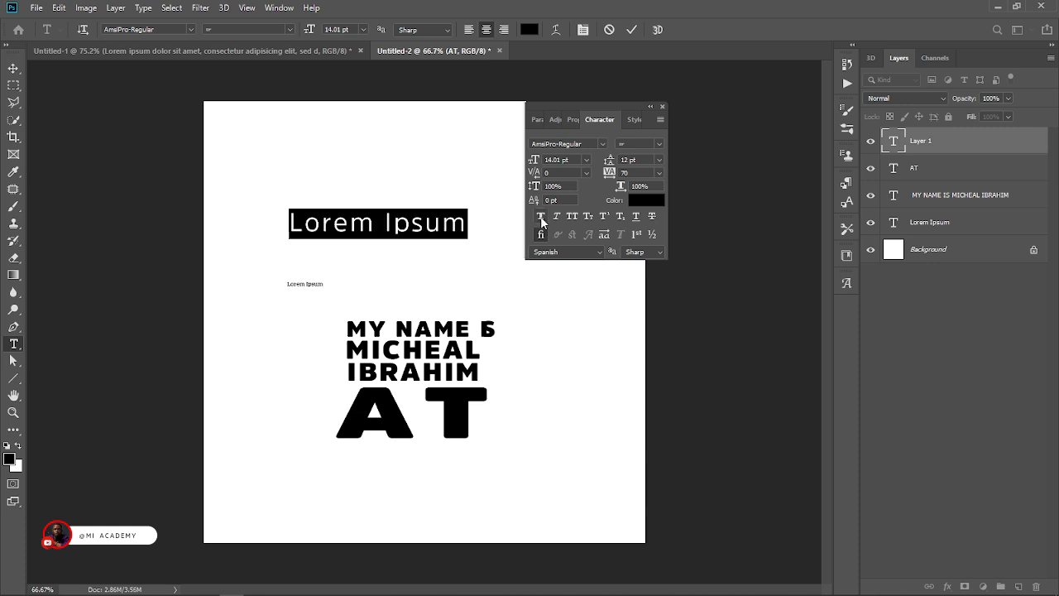
pyautogui.click(541, 217)
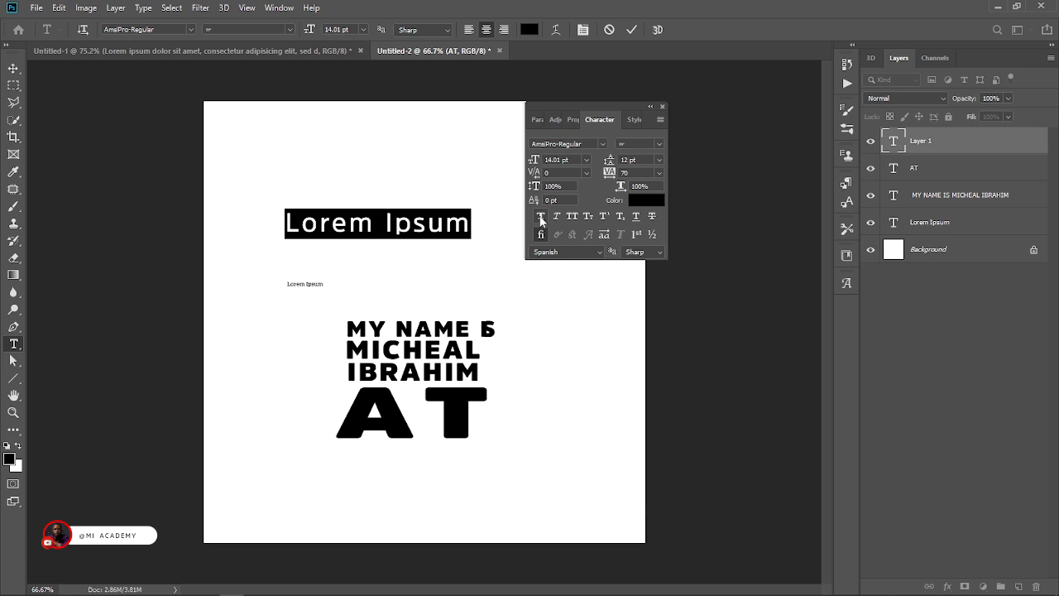
pyautogui.click(540, 217)
pyautogui.click(540, 216)
pyautogui.click(540, 217)
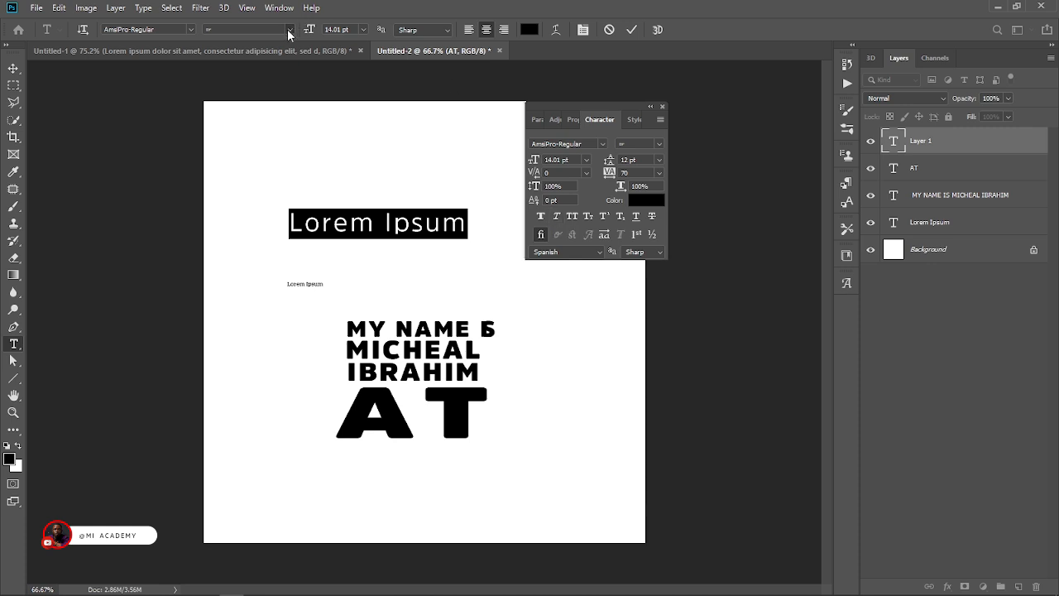
pyautogui.click(289, 31)
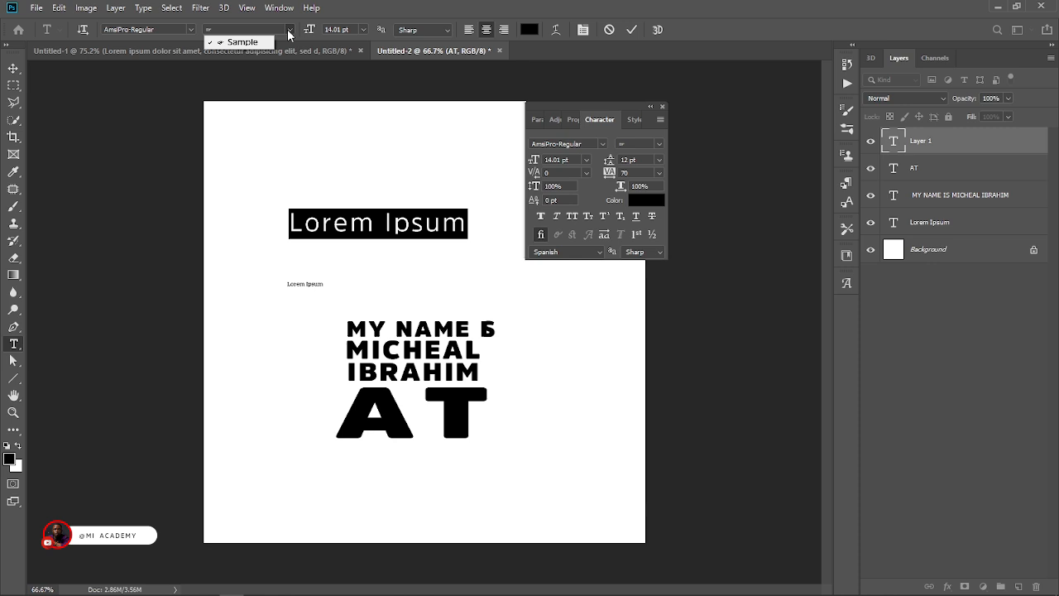
pyautogui.click(289, 31)
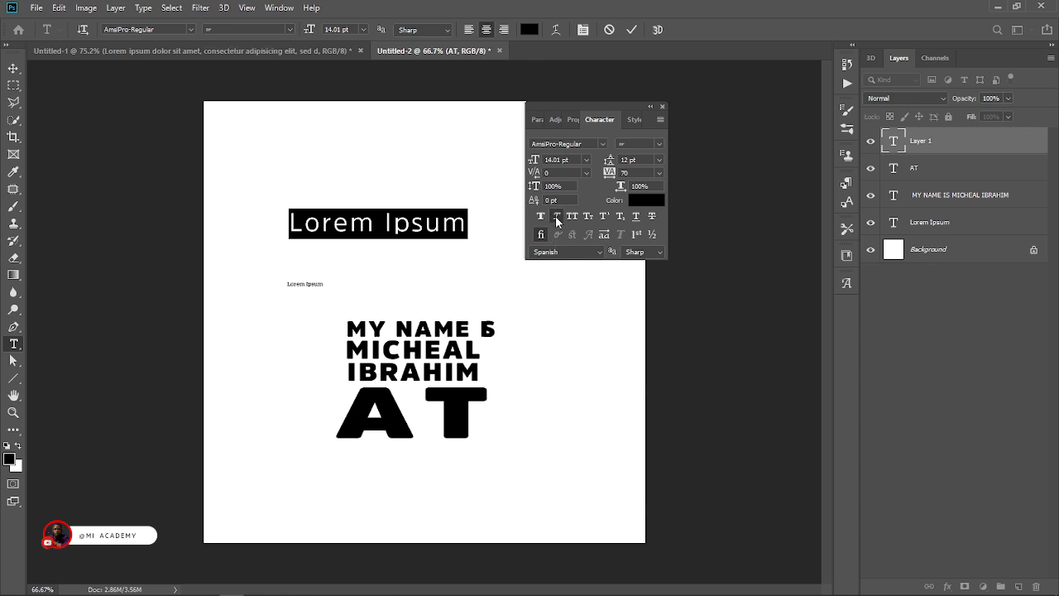
# Compare the large "Lorem Ipsum" text with Faux Italic on and off, ending with it off.
pyautogui.click(555, 217)
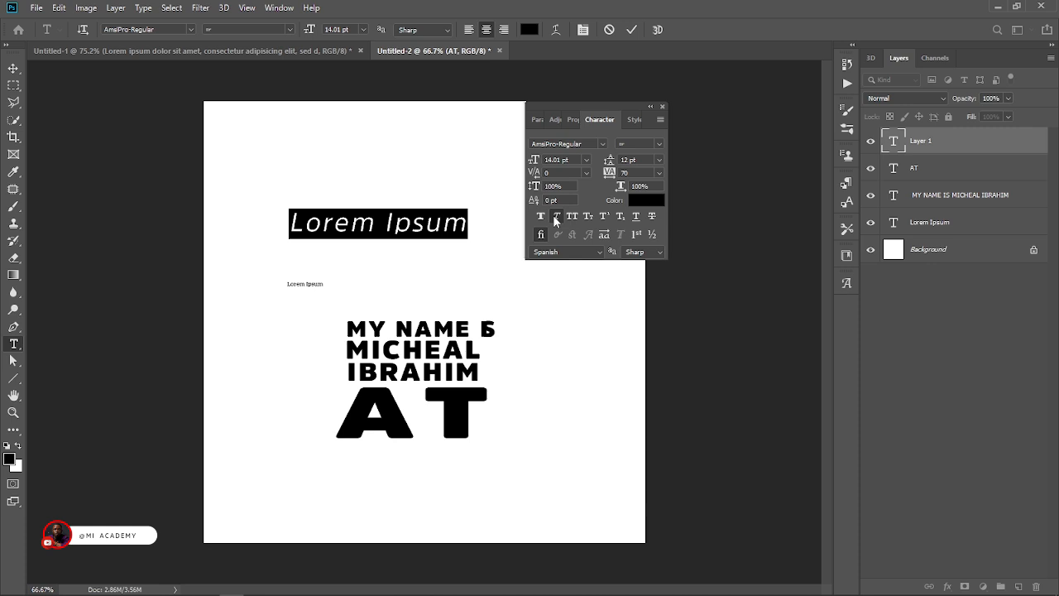
pyautogui.click(556, 218)
pyautogui.click(556, 218)
pyautogui.click(555, 218)
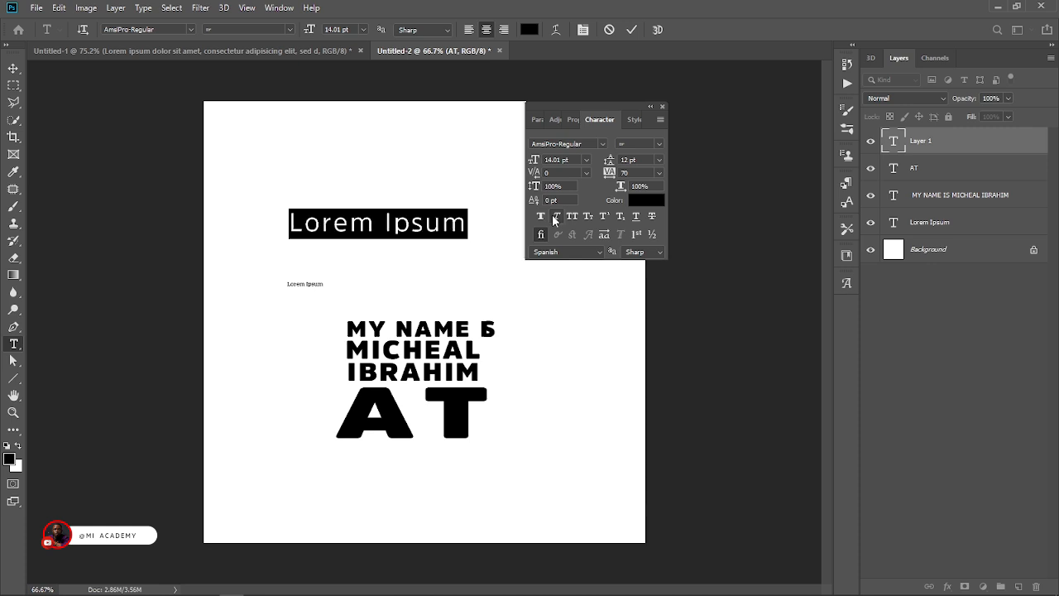
pyautogui.click(556, 217)
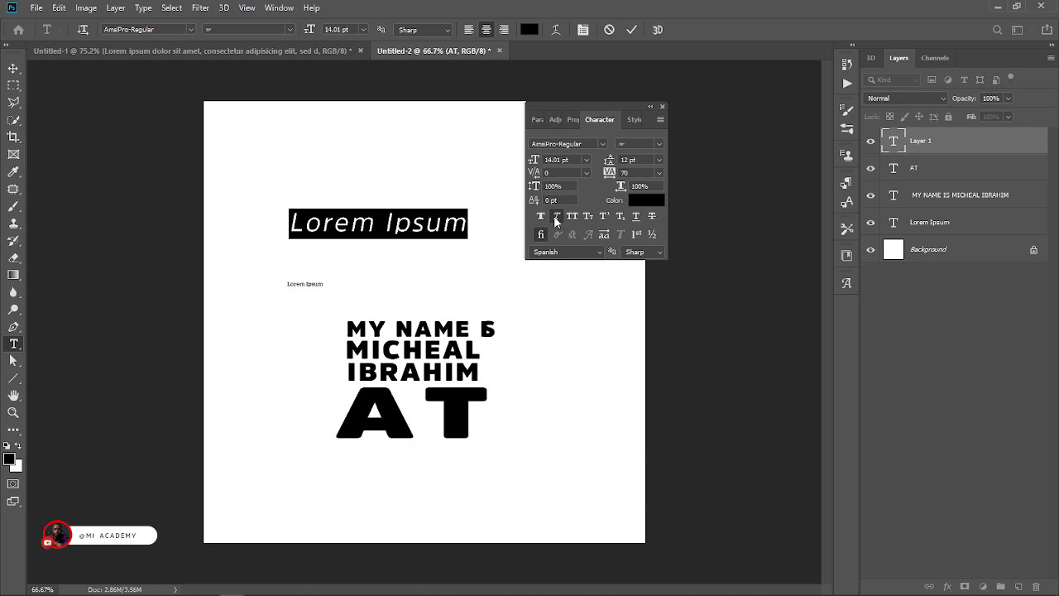
pyautogui.click(556, 217)
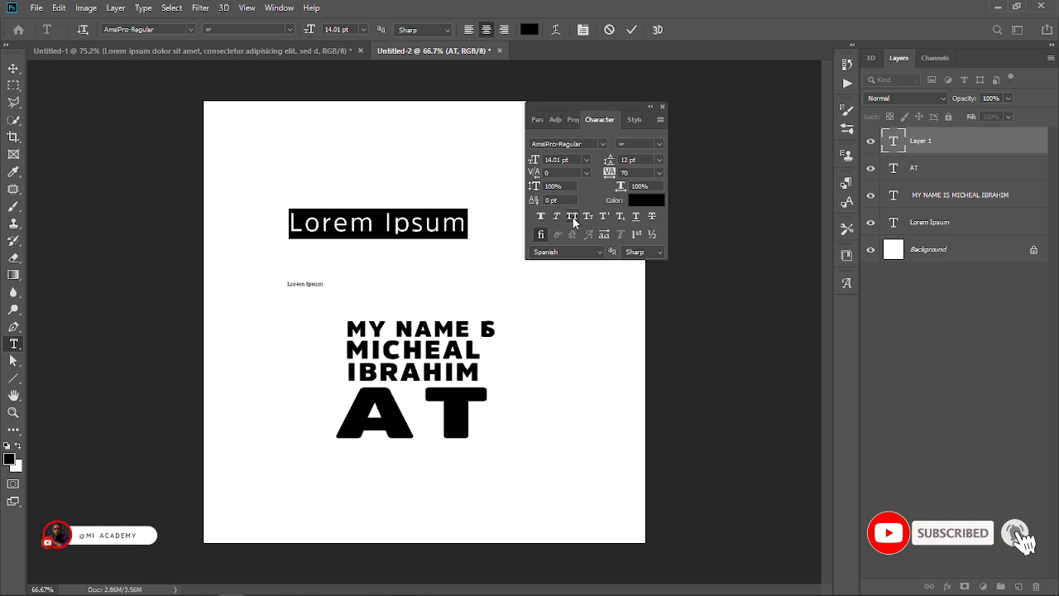
# Compare the large "Lorem Ipsum" text with All Caps on and off, end with it off, and commit the text.
pyautogui.click(572, 216)
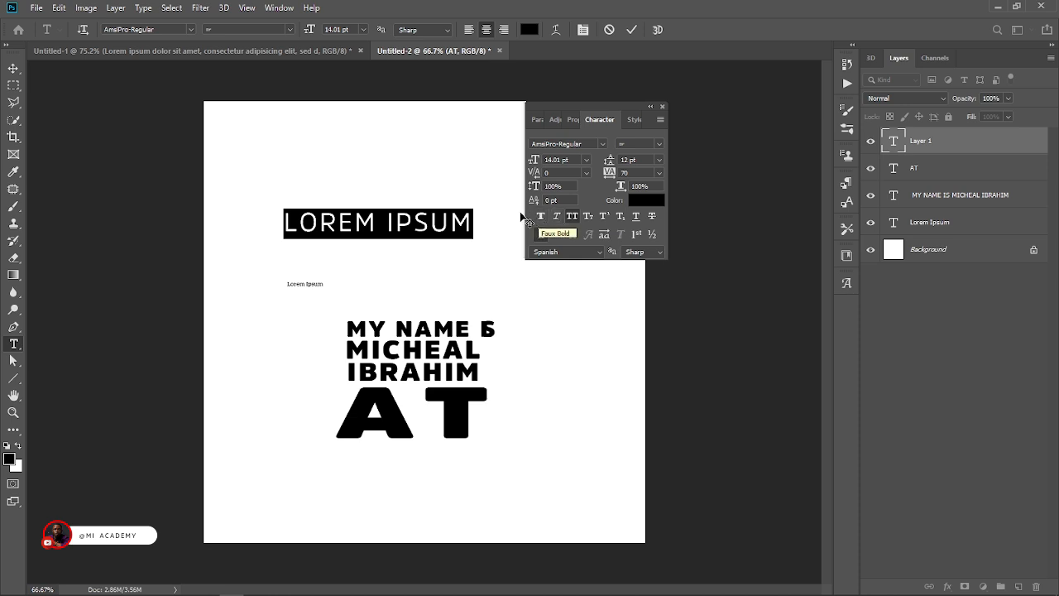
pyautogui.click(570, 217)
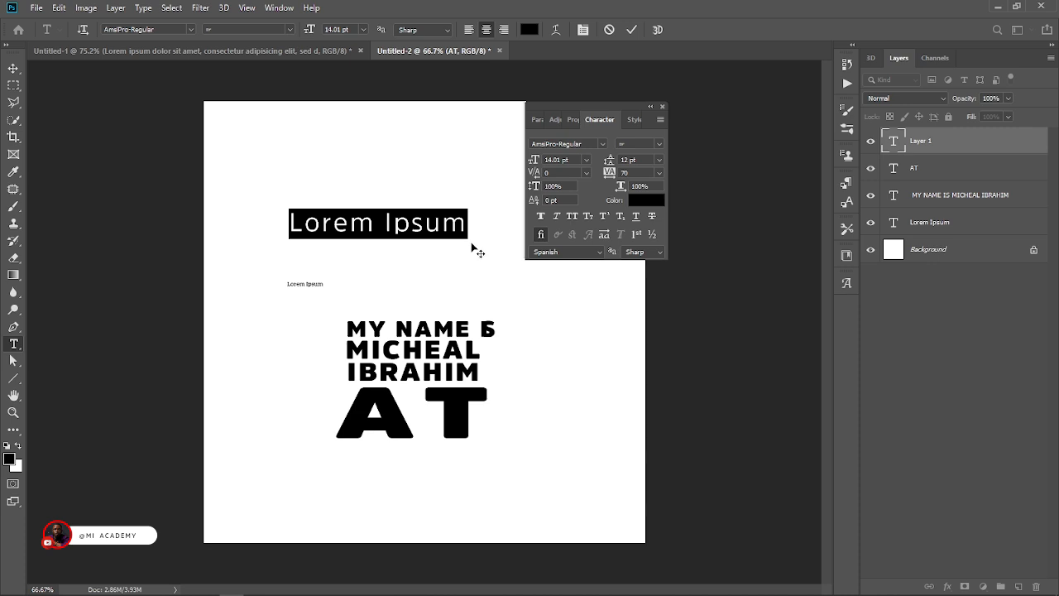
pyautogui.click(573, 217)
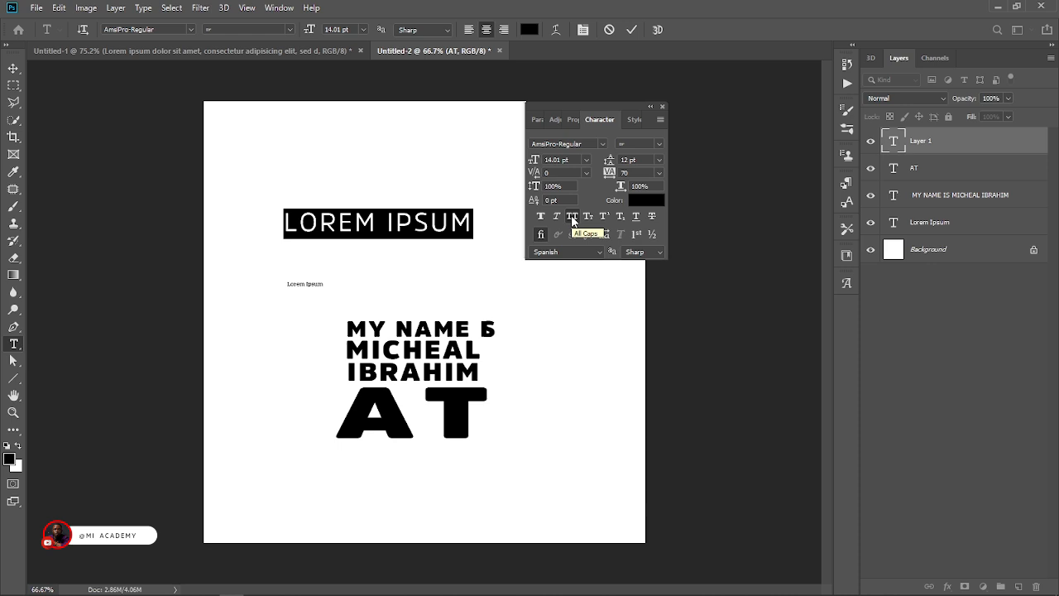
pyautogui.click(571, 217)
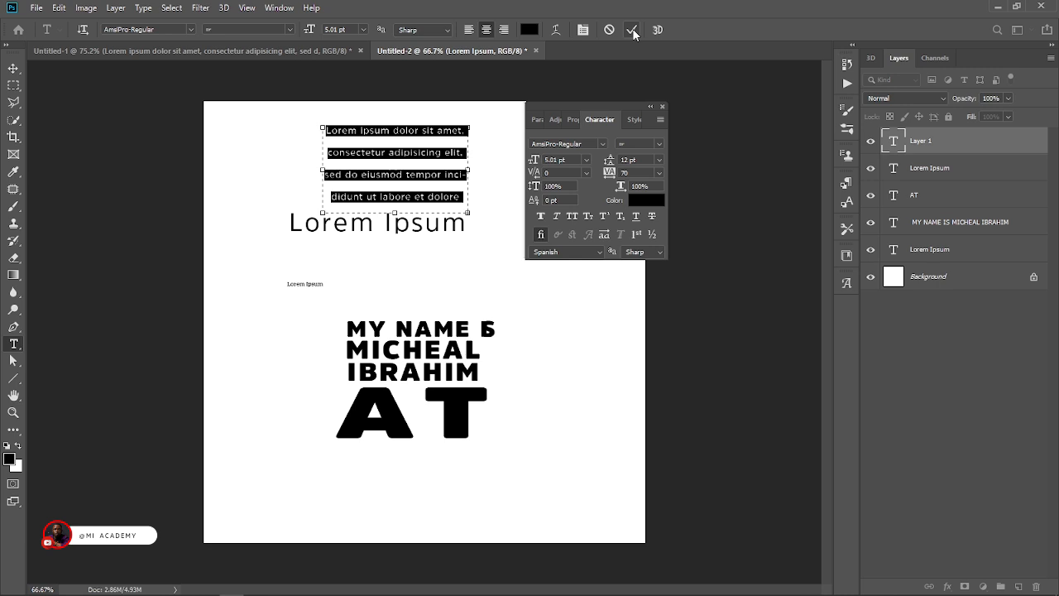
pyautogui.click(632, 30)
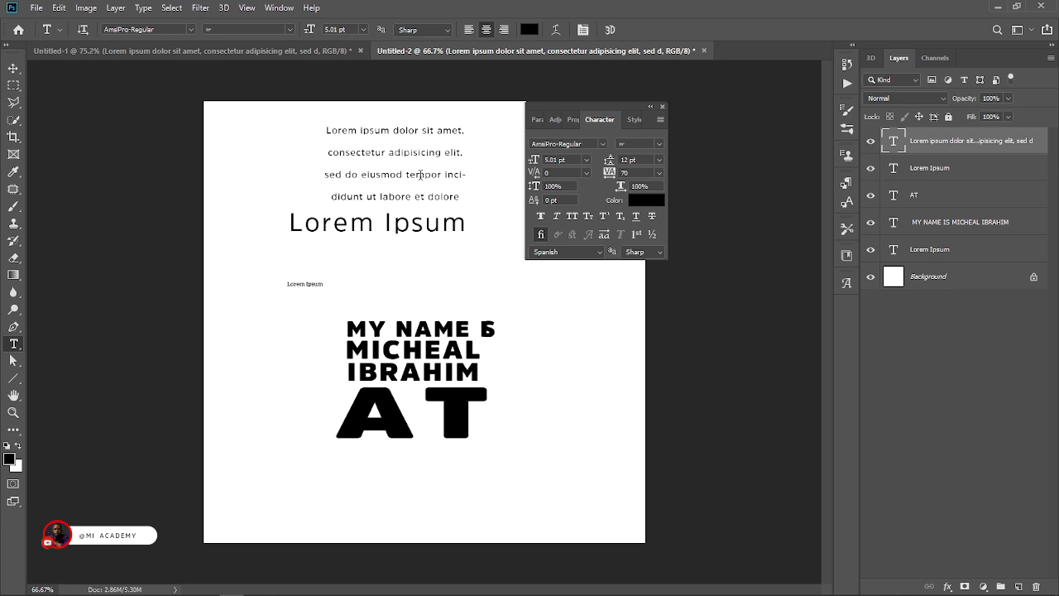
# Try All Caps on the whole four-line "Lorem ipsum dolor sit amet" paragraph.
pyautogui.click(420, 174)
pyautogui.hotkey('ctrl', 'a')
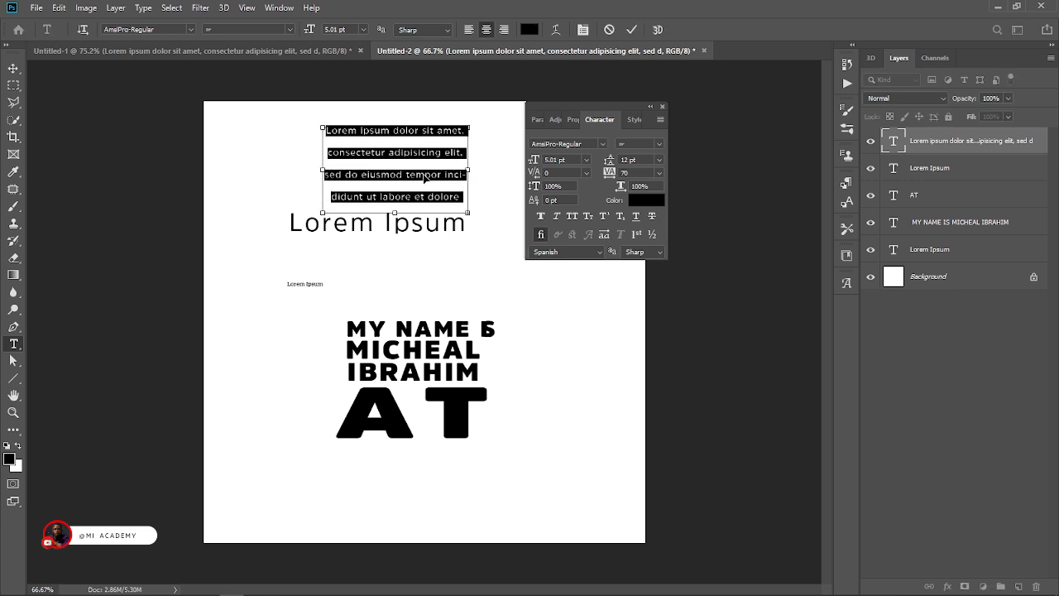
pyautogui.click(572, 216)
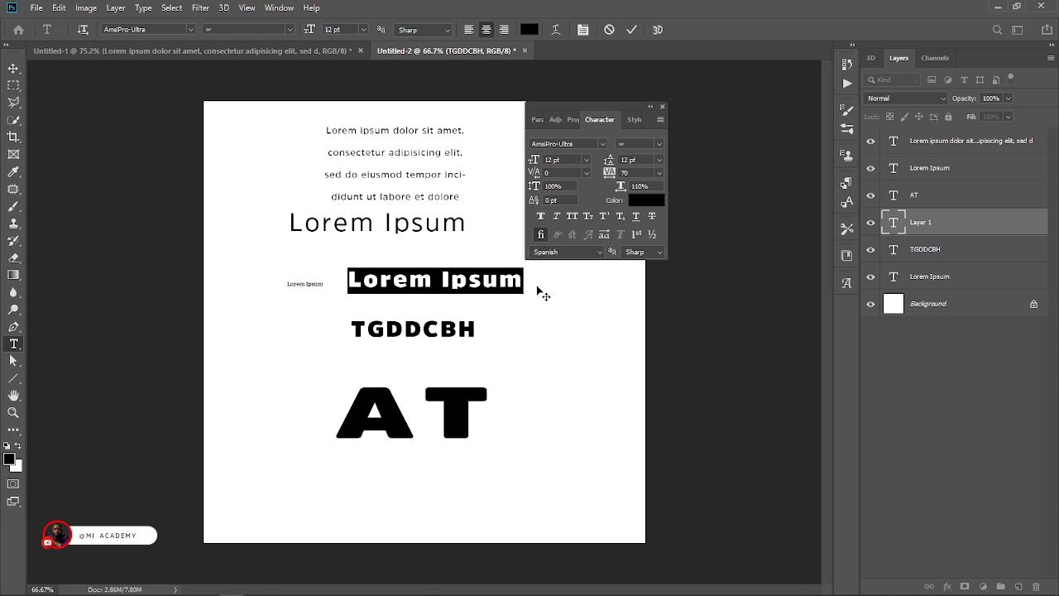
# Enter "5TH" in the new text line above "TGDDCBH" and make "TH" superscript.
pyautogui.write('5TH')
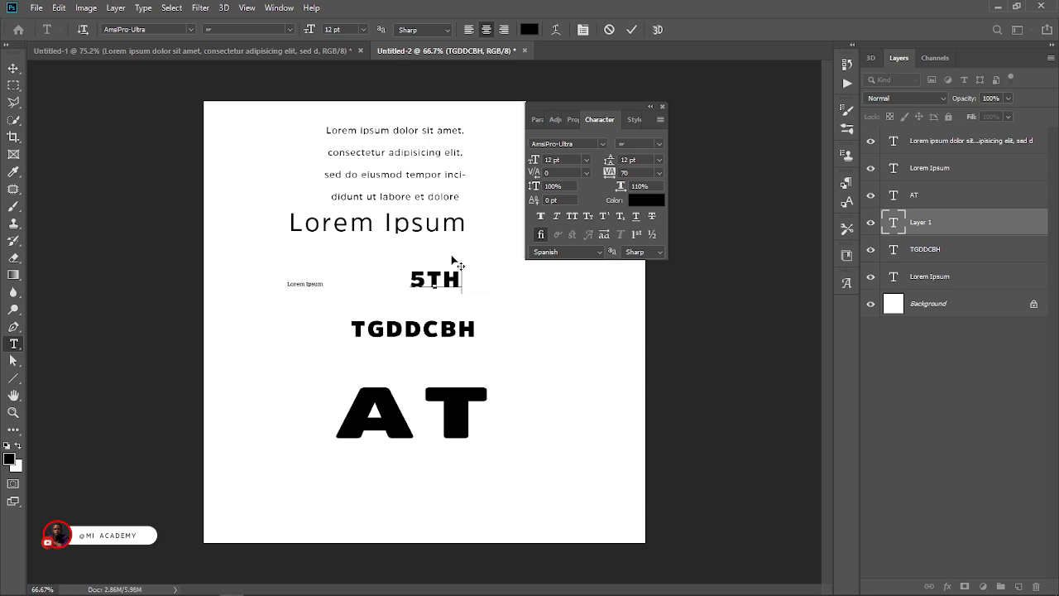
pyautogui.moveTo(456, 279); pyautogui.dragTo(427, 280)
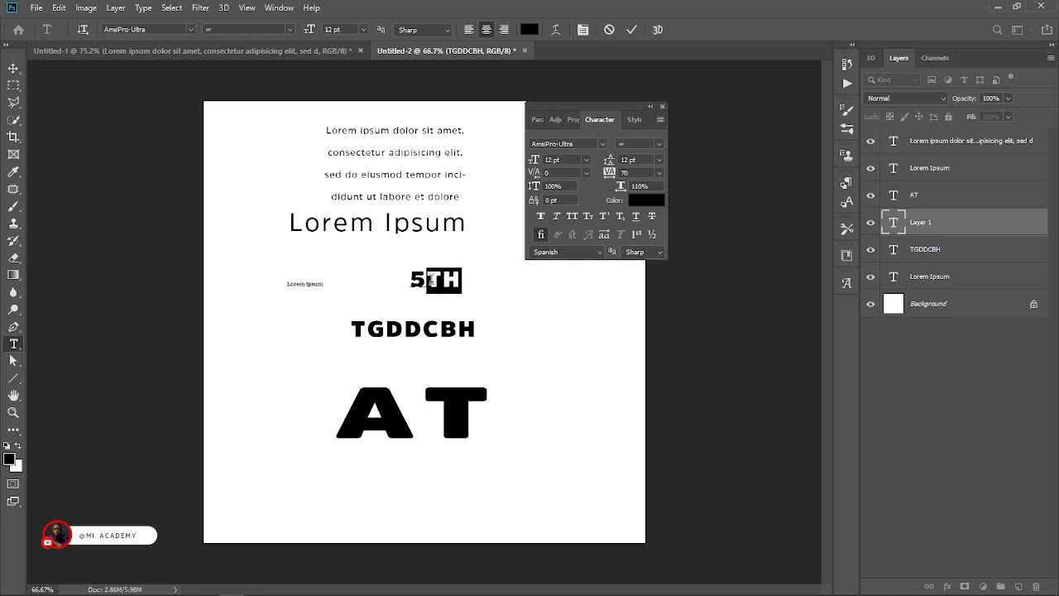
pyautogui.click(602, 217)
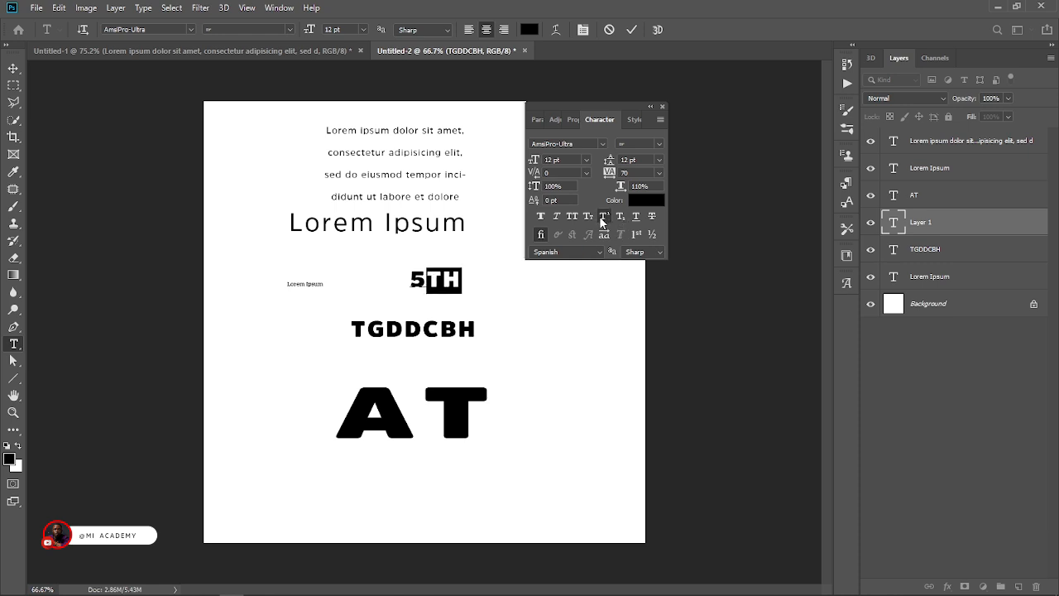
pyautogui.click(630, 30)
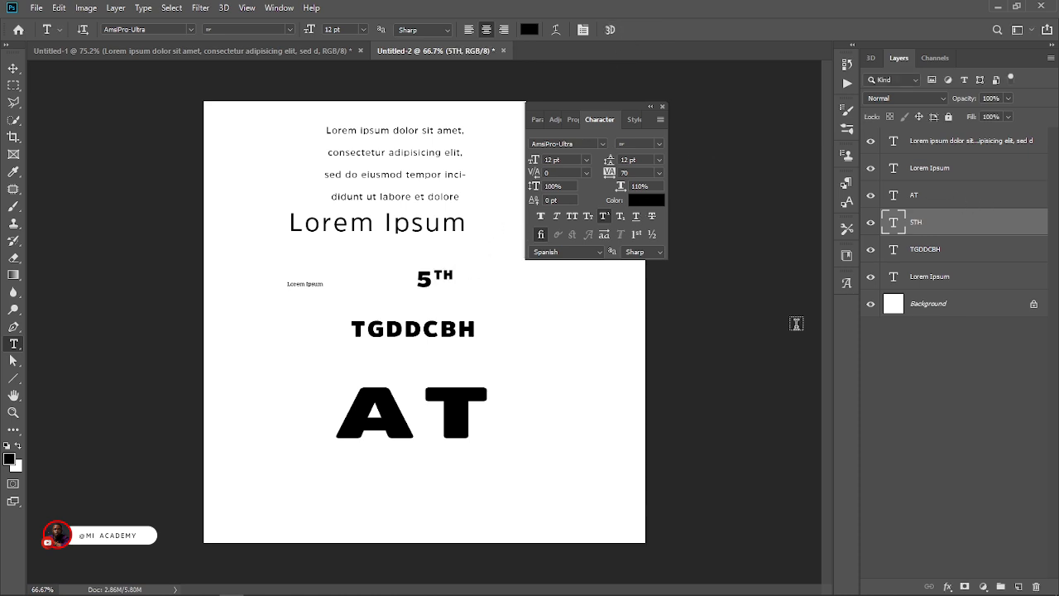
# Try the "TH" after the 5 as subscript, and replace it with a superscript "o".
pyautogui.click(430, 280)
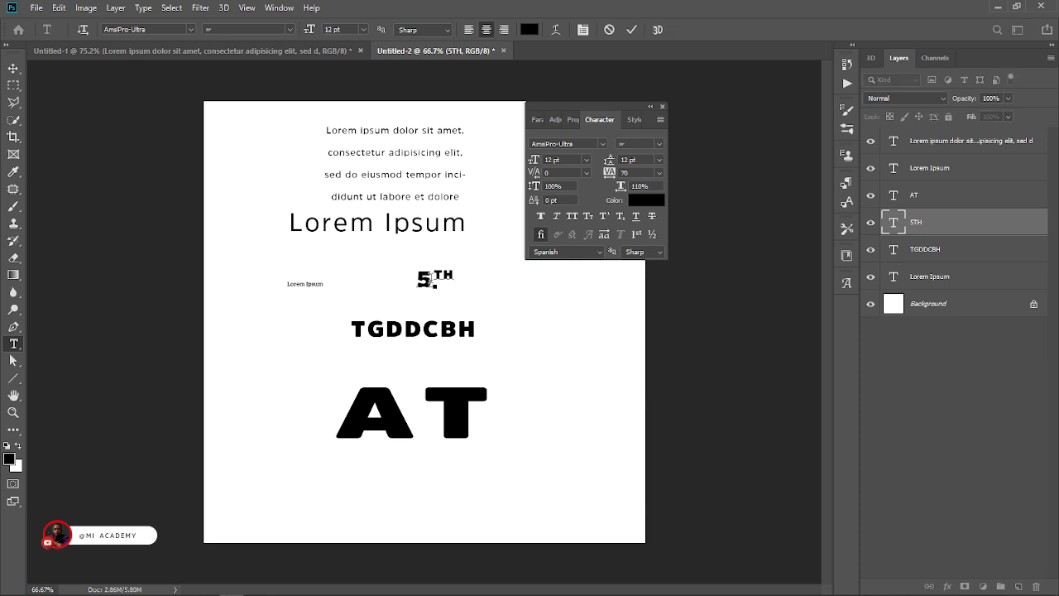
pyautogui.moveTo(435, 276); pyautogui.dragTo(457, 278)
pyautogui.hotkey('ctrl', 'shift', '=')
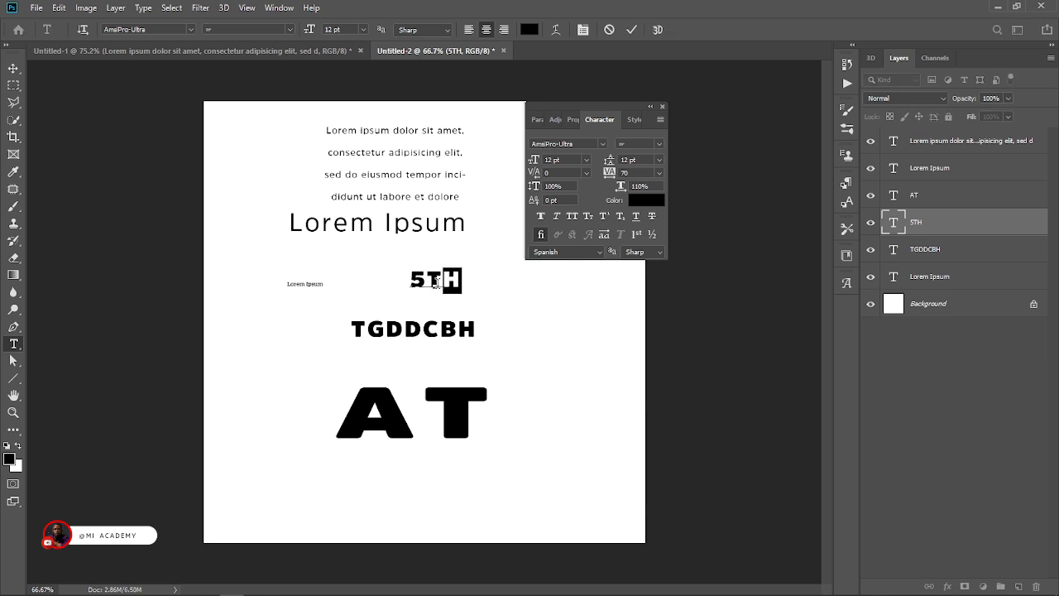
pyautogui.click(620, 218)
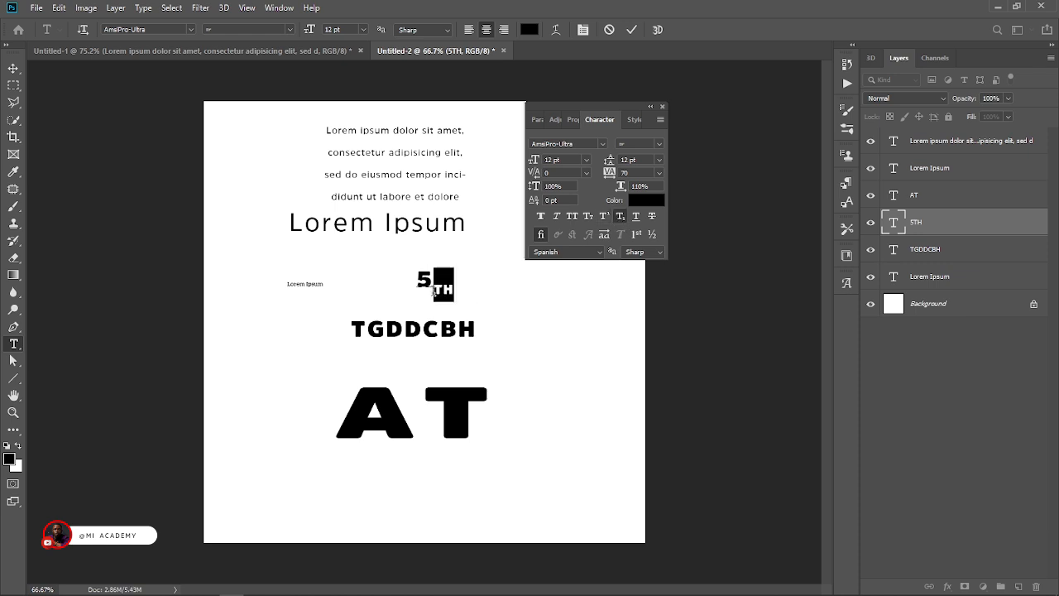
pyautogui.click(604, 215)
pyautogui.write('o')
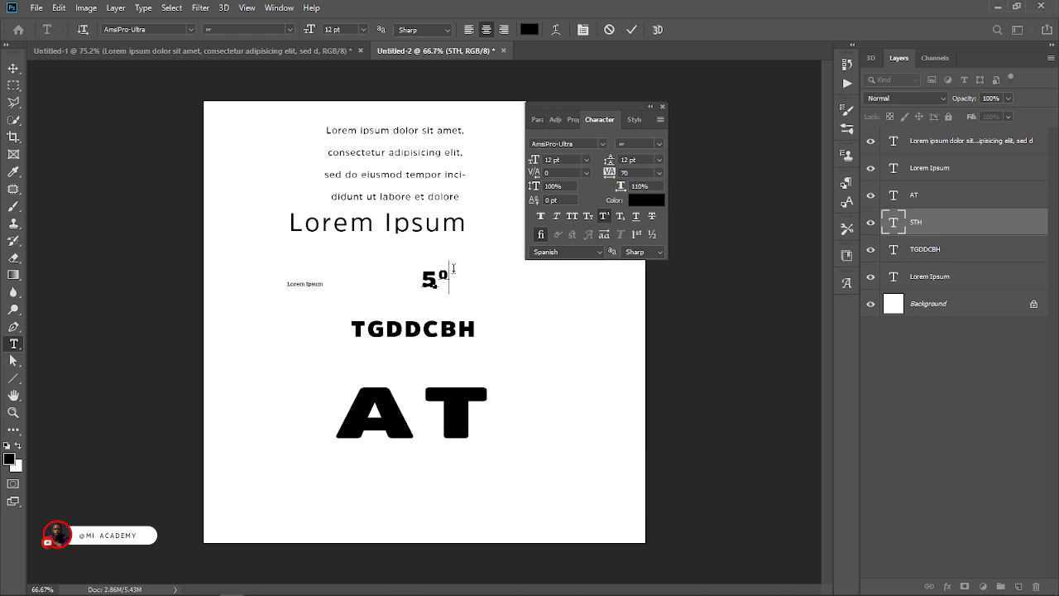
# Replace the superscript "o" after the 5 with "-1" and make "-1" subscript.
pyautogui.moveTo(448, 277); pyautogui.dragTo(437, 279)
pyautogui.write('-1')
pyautogui.click(632, 29)
pyautogui.moveTo(437, 278); pyautogui.dragTo(453, 276)
pyautogui.click(617, 217)
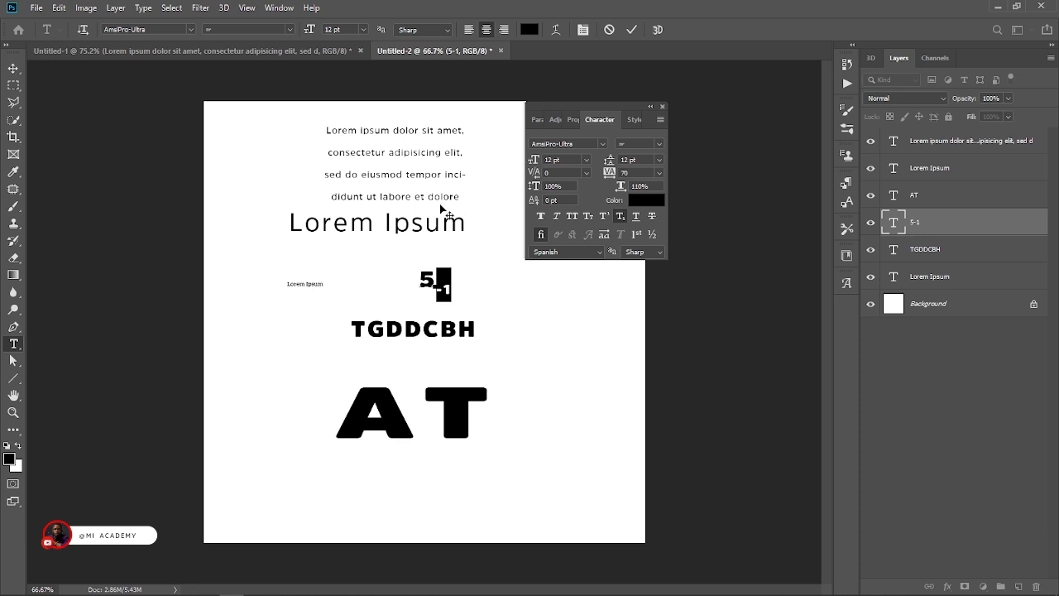
pyautogui.click(13, 68)
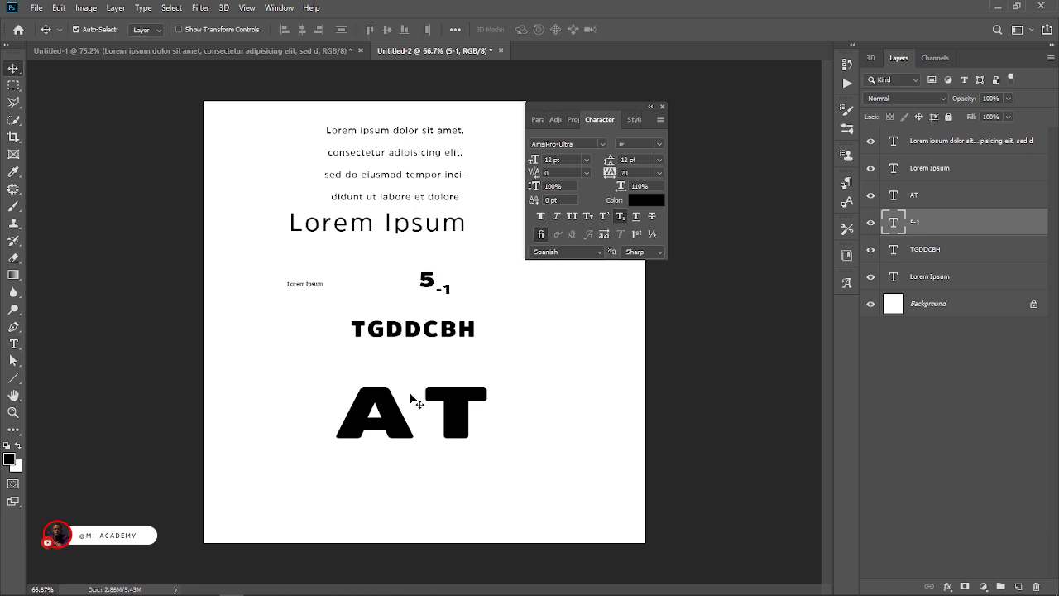
# Underline the large "AT" text and commit the change.
pyautogui.doubleClick(448, 411)
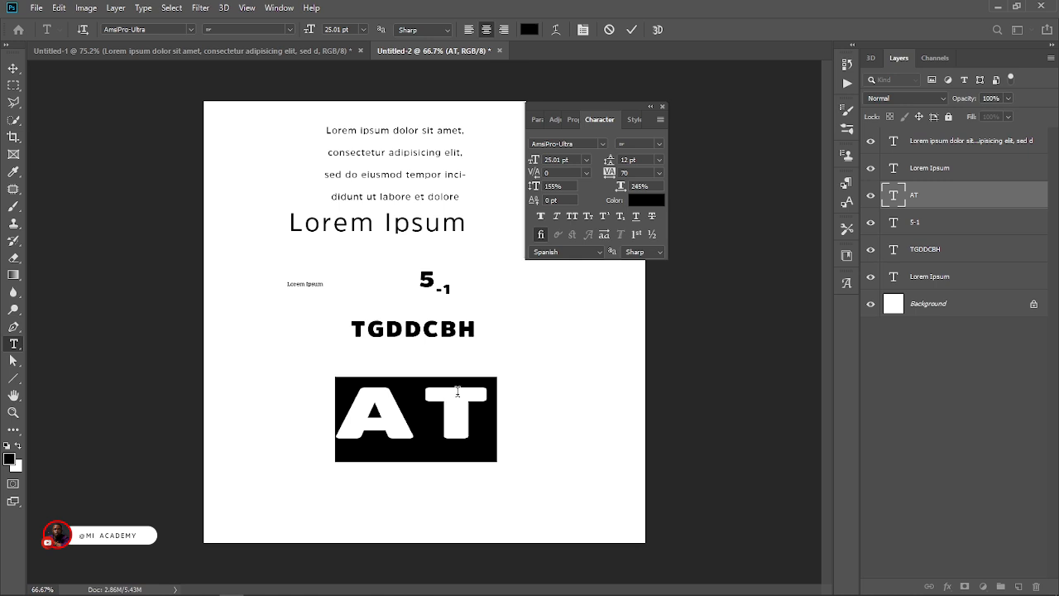
pyautogui.click(637, 217)
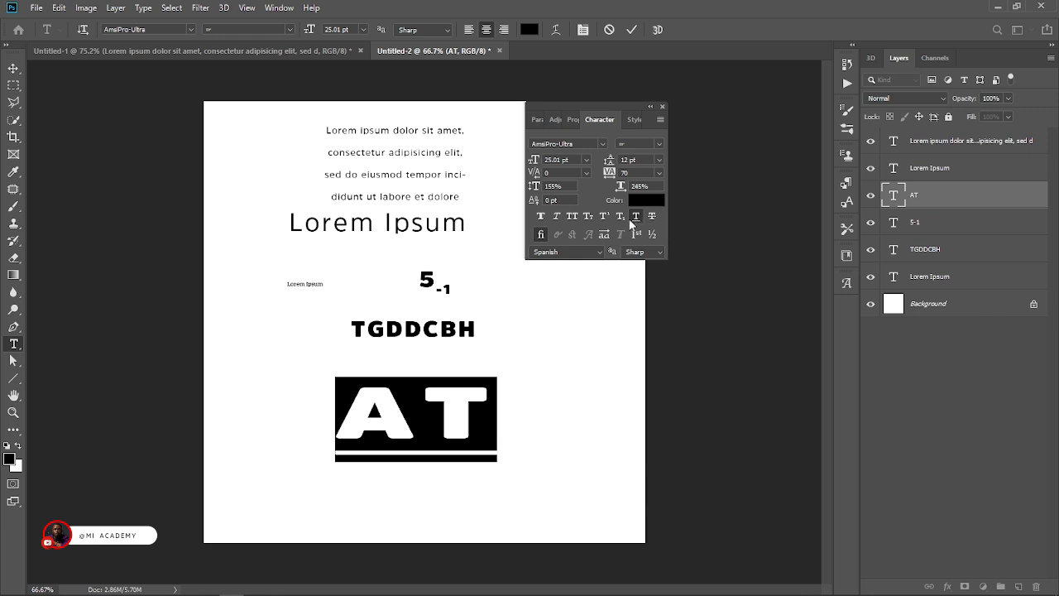
pyautogui.click(631, 31)
# Underline the large "Lorem Ipsum" text and move it slightly down, away from the four-line paragraph.
pyautogui.doubleClick(422, 225)
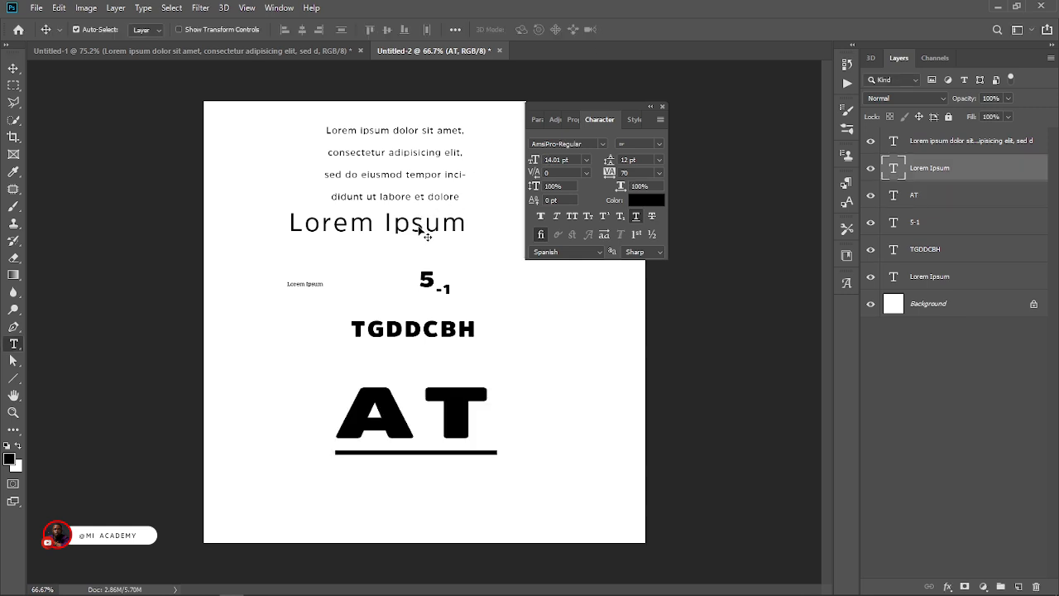
pyautogui.click(636, 216)
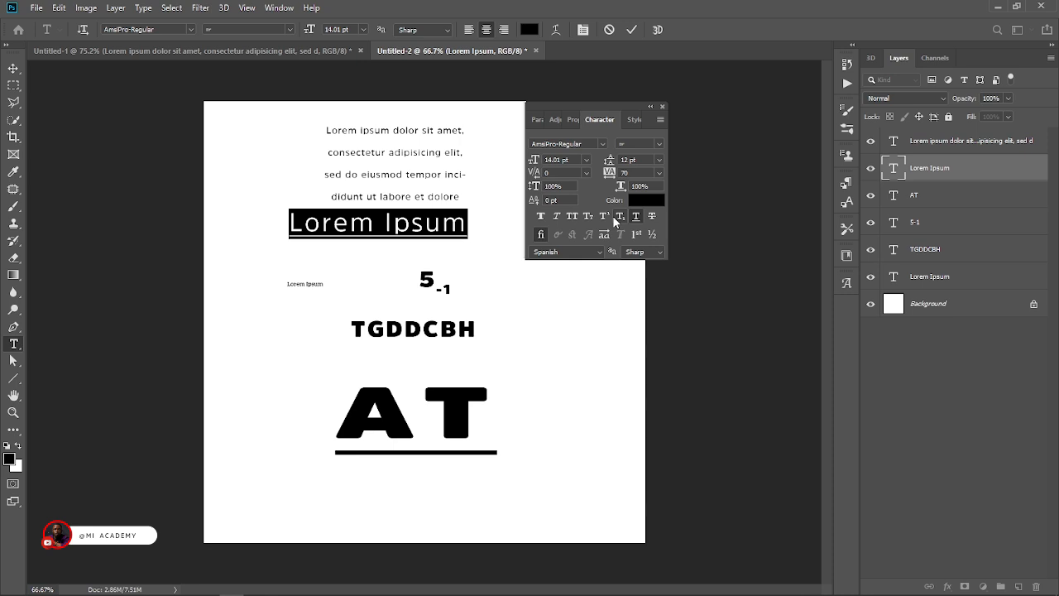
pyautogui.moveTo(477, 254); pyautogui.dragTo(484, 260)
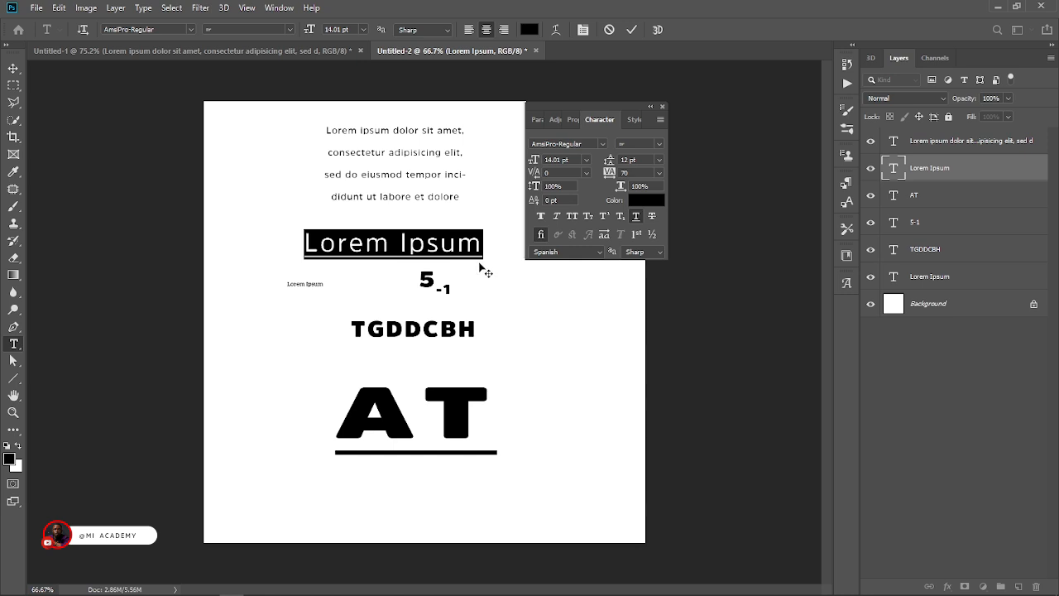
# Compare the large "Lorem Ipsum" text with Underline off and on, end with it off, and commit the text.
pyautogui.click(635, 217)
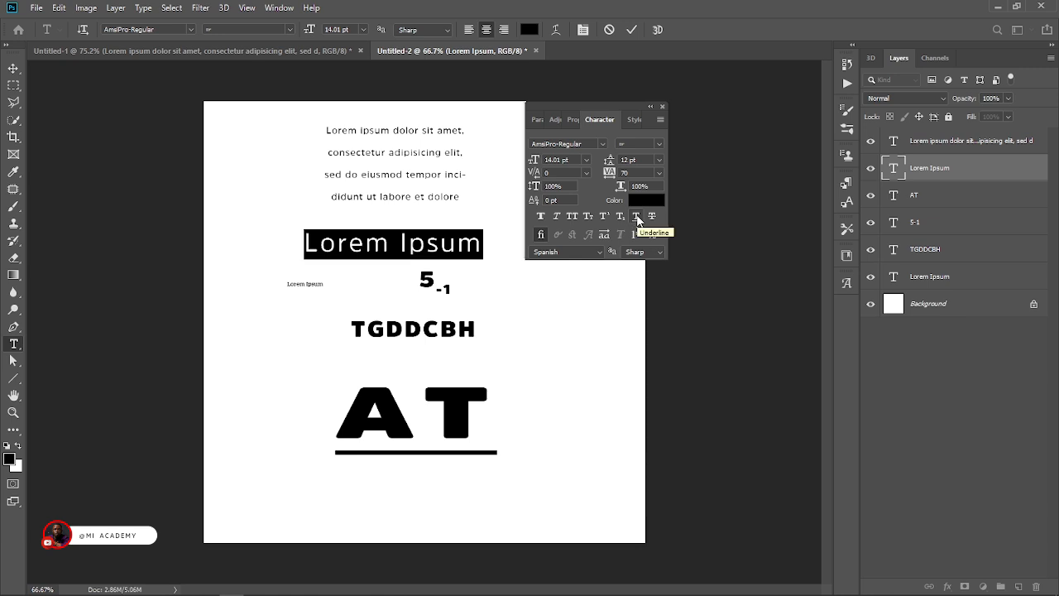
pyautogui.click(636, 217)
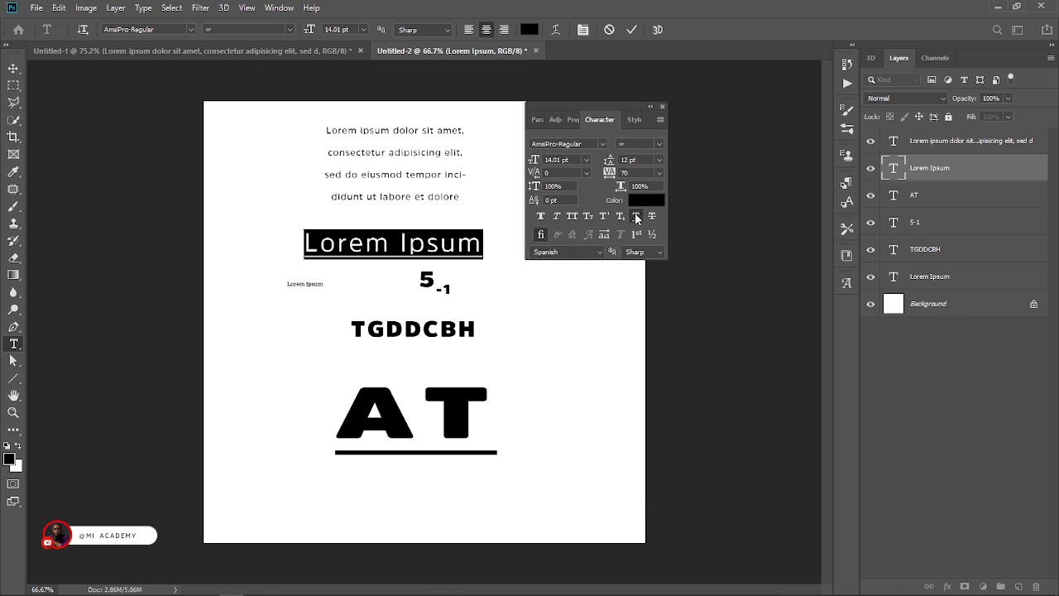
pyautogui.click(637, 218)
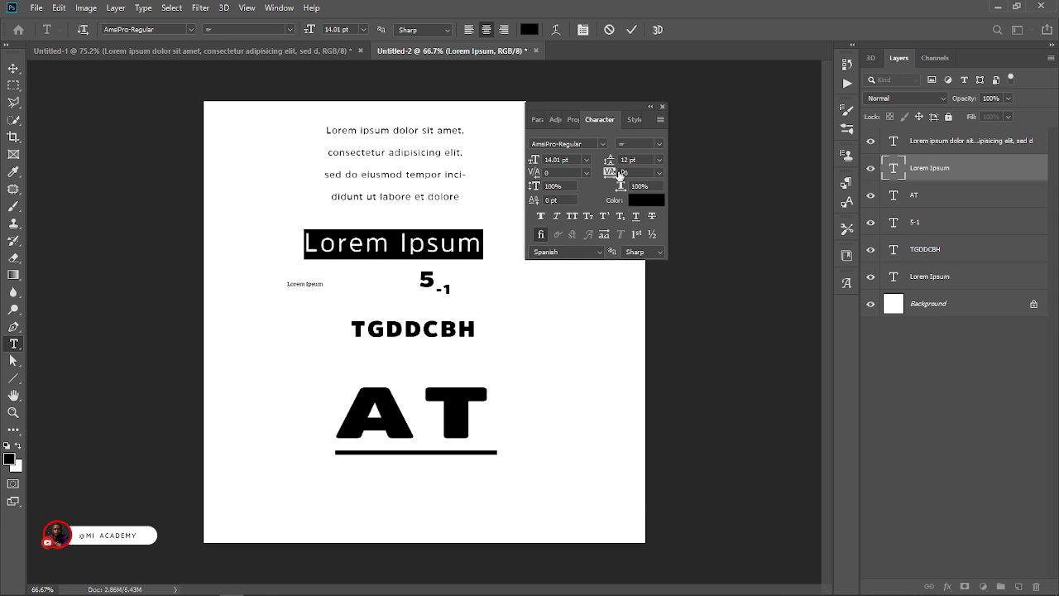
pyautogui.click(633, 33)
# Apply strikethrough to the whole four-line "Lorem ipsum dolor sit amet" paragraph.
pyautogui.click(453, 196)
pyautogui.hotkey('ctrl', 'a')
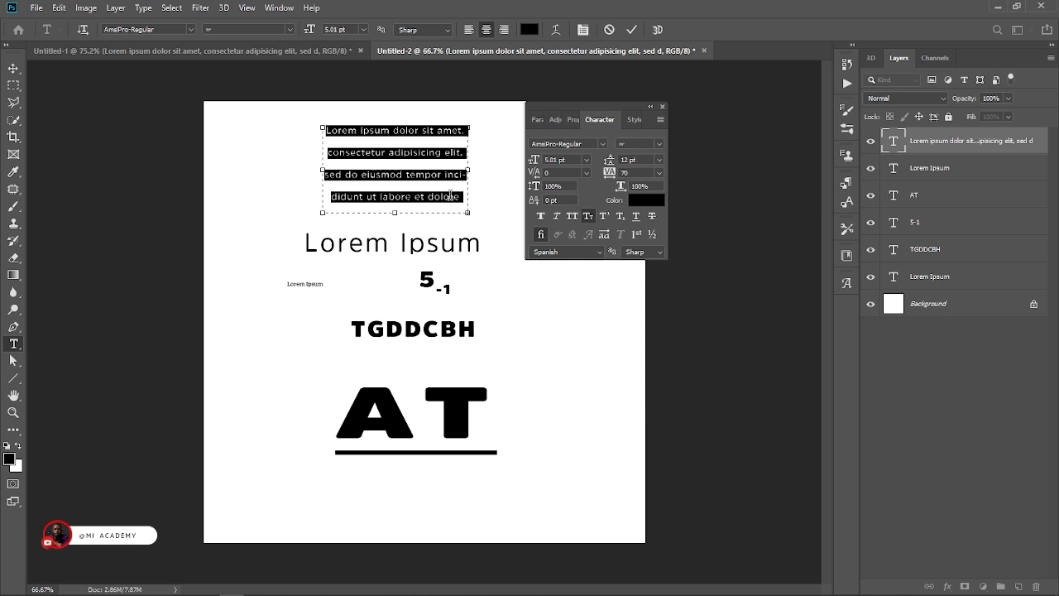
pyautogui.click(651, 218)
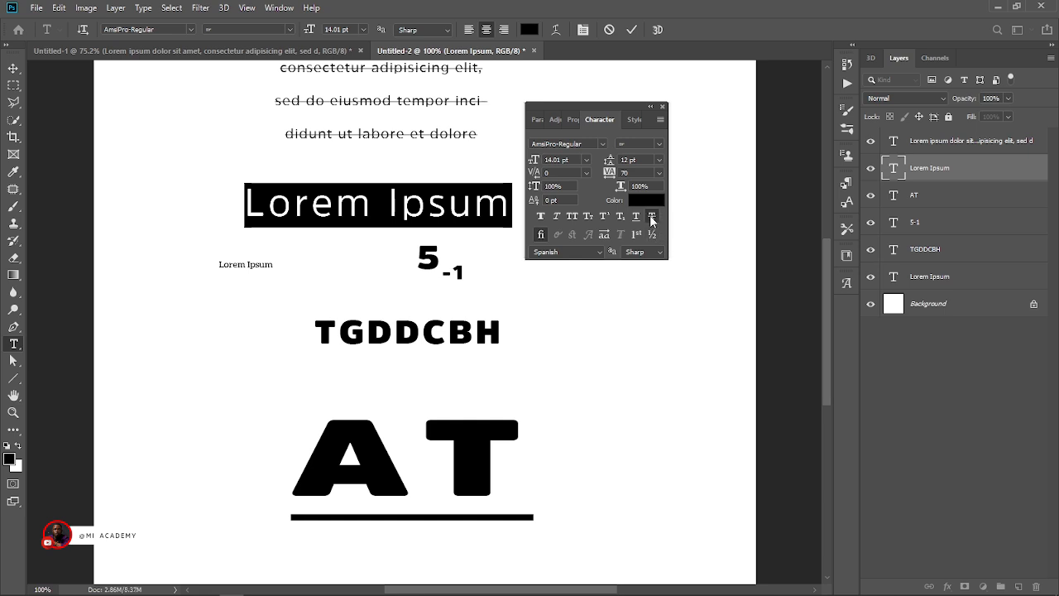
# Apply strikethrough to the large "Lorem Ipsum" text and remove it from the four-line paragraph.
pyautogui.click(651, 217)
pyautogui.click(651, 218)
pyautogui.click(650, 219)
pyautogui.click(651, 218)
pyautogui.click(651, 219)
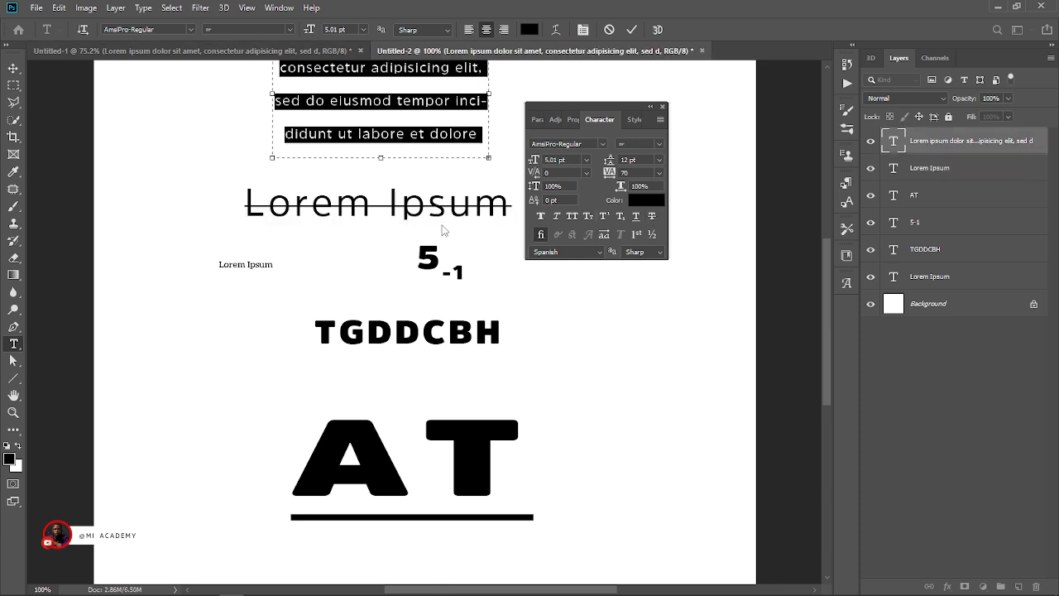
# Move the four-line paragraph down to sit directly above the large "Lorem Ipsum" text and commit it.
pyautogui.moveTo(454, 185); pyautogui.dragTo(456, 228)
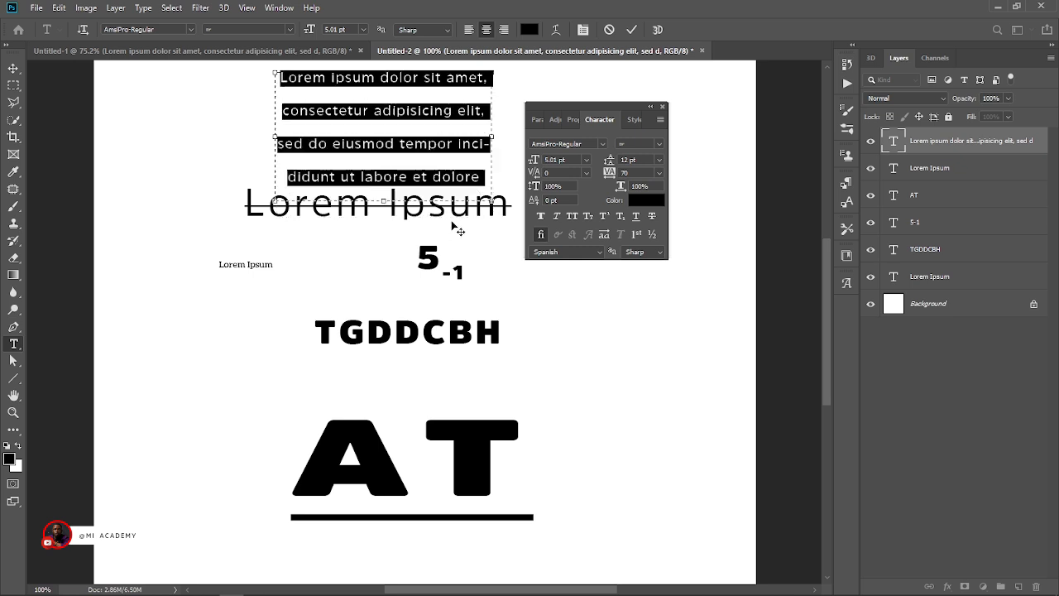
pyautogui.click(7, 72)
pyautogui.hotkey('ctrl', '-')
pyautogui.hotkey('ctrl', '-')
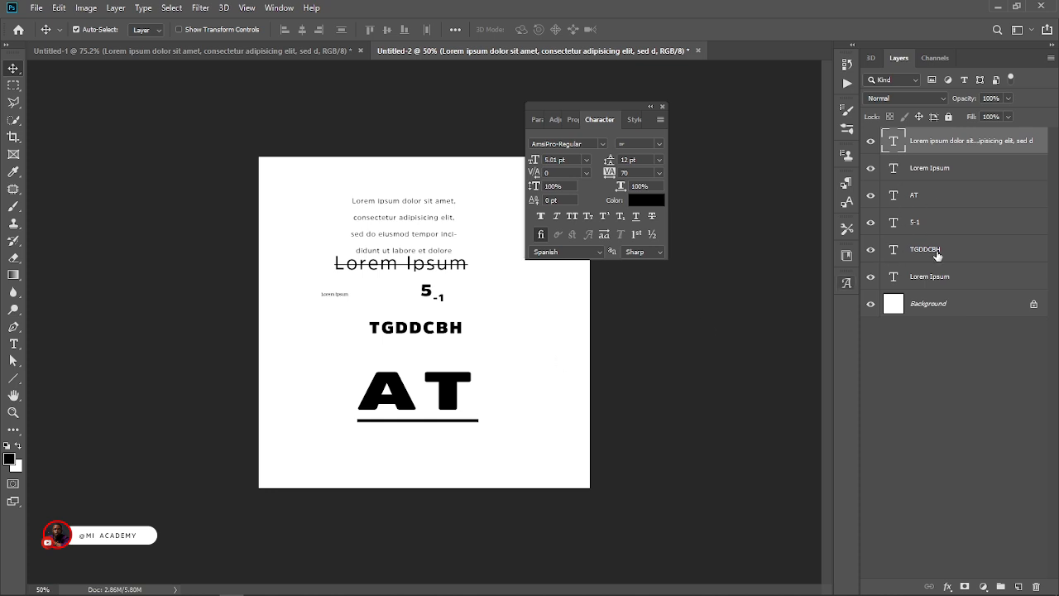
# Group all the text layers, hide the group, and select the Background layer.
pyautogui.keyDown('shift'); pyautogui.click(941, 276); pyautogui.keyUp('shift')
pyautogui.hotkey('ctrl', 'g')
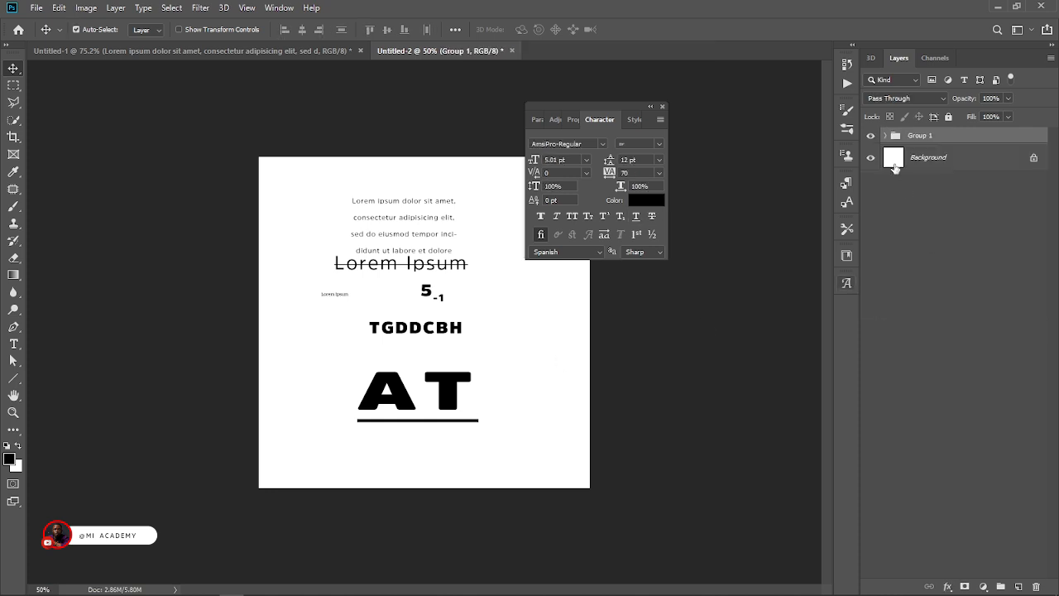
pyautogui.click(871, 136)
pyautogui.click(914, 159)
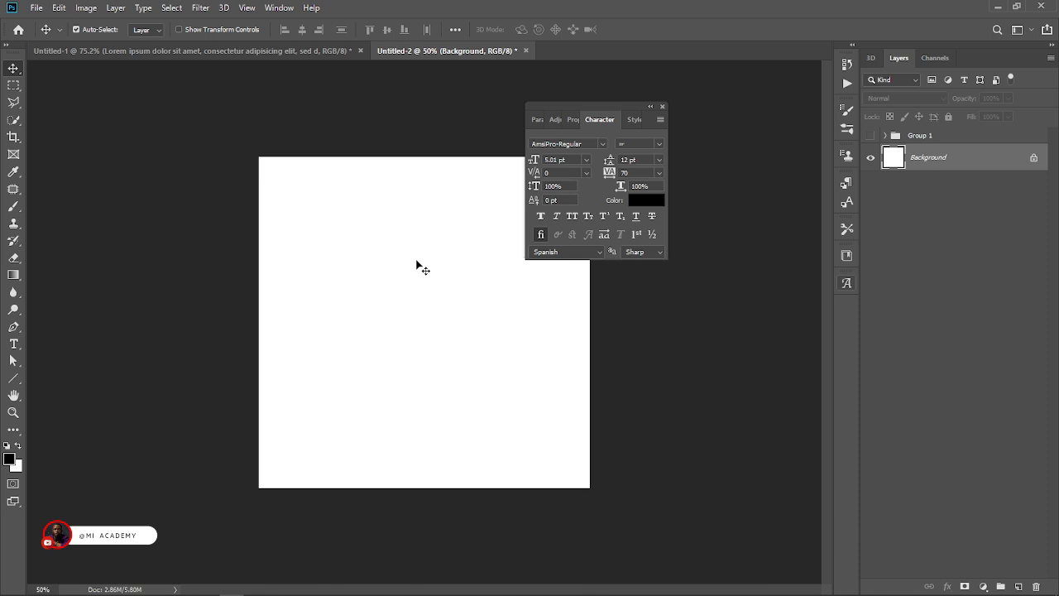
# With the Paragraph settings shown, draw a large centered paragraph text box on the blank canvas and fill it with Lorem Ipsum.
pyautogui.press('t')
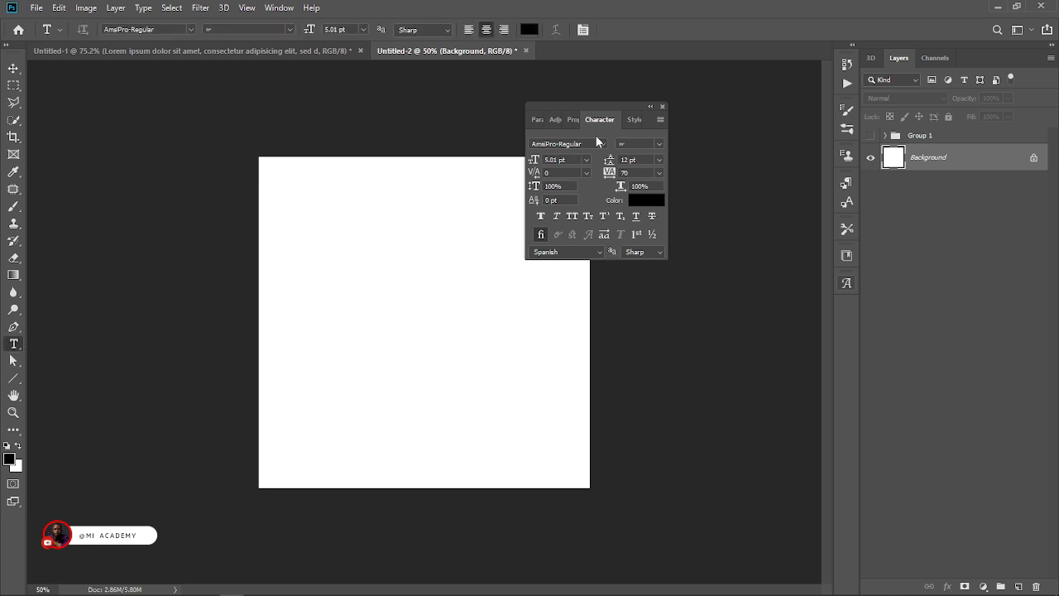
pyautogui.click(537, 121)
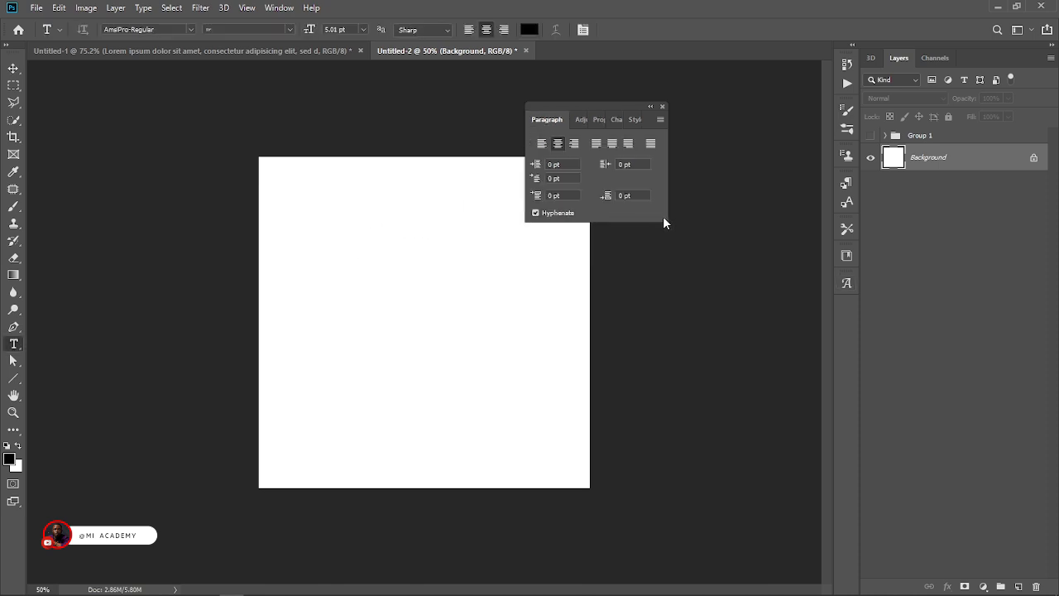
pyautogui.moveTo(311, 196); pyautogui.dragTo(546, 425)
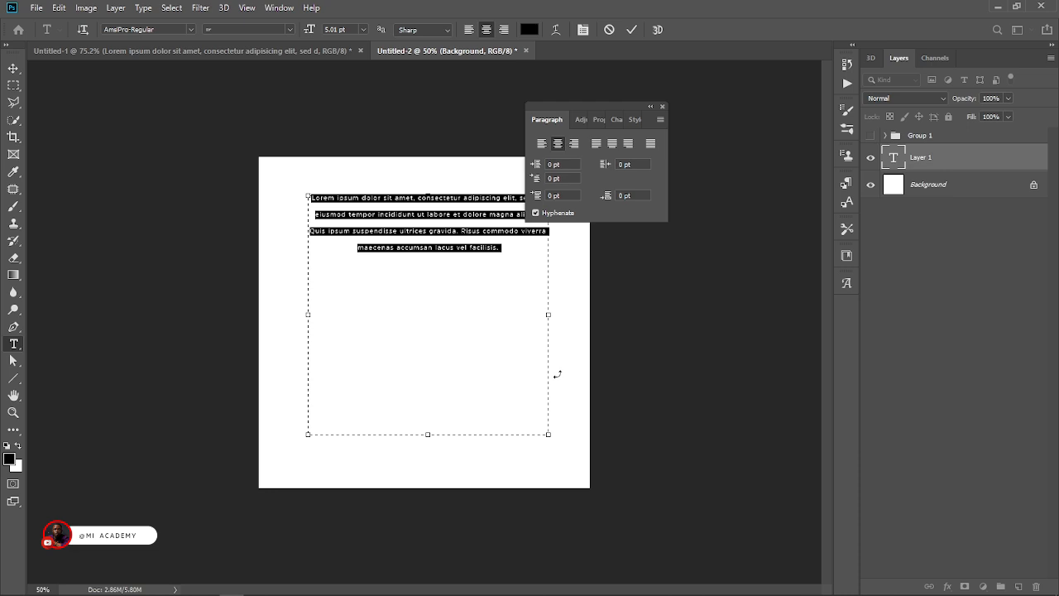
pyautogui.click(118, 8)
pyautogui.moveTo(143, 8)
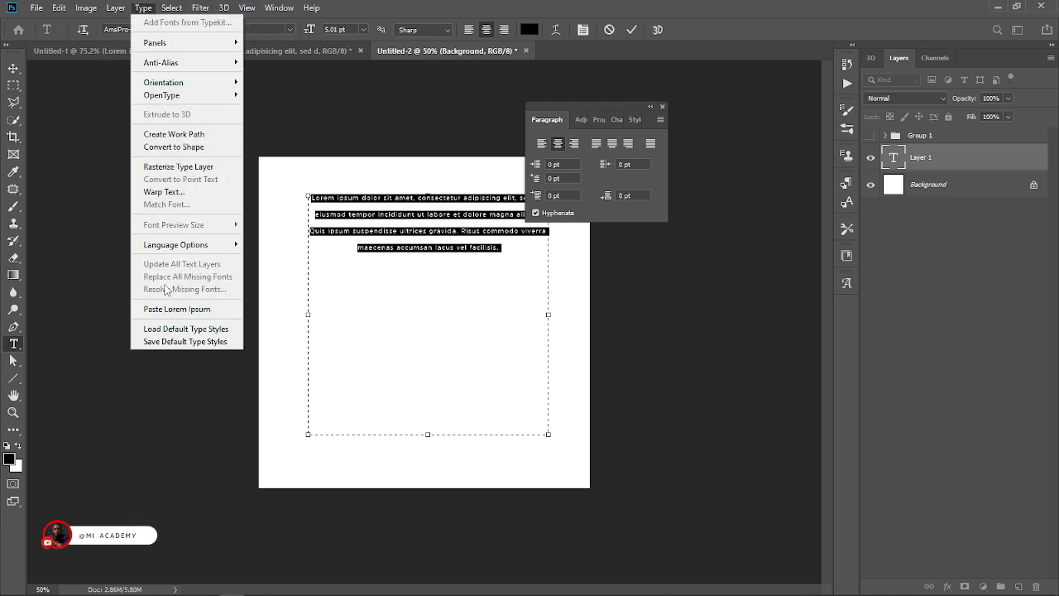
pyautogui.click(165, 309)
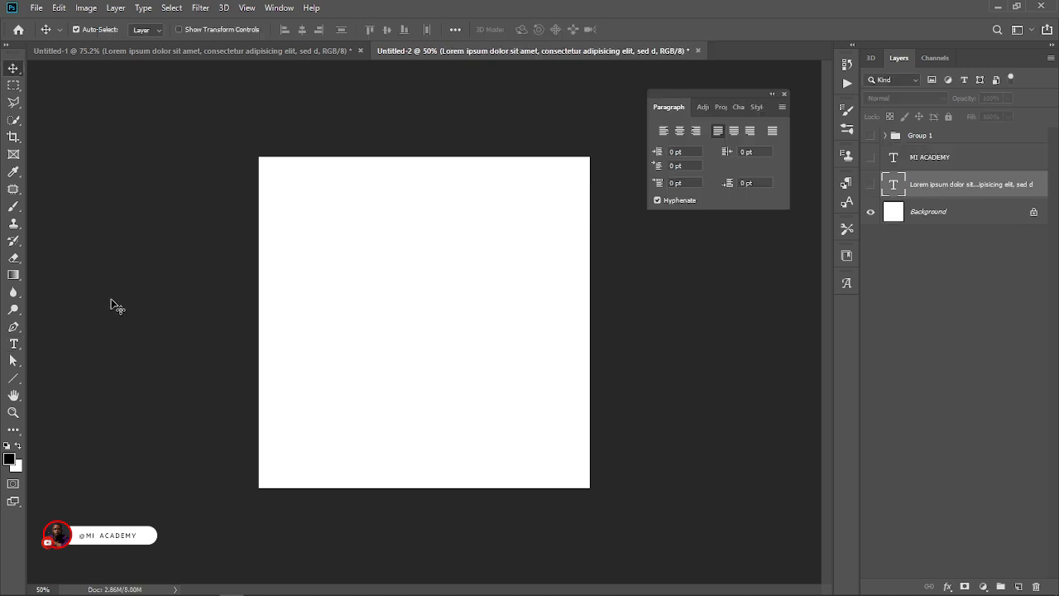
# Draw a new paragraph text box over most of the canvas and fill six lines with repeated H and K letters.
pyautogui.click(14, 344)
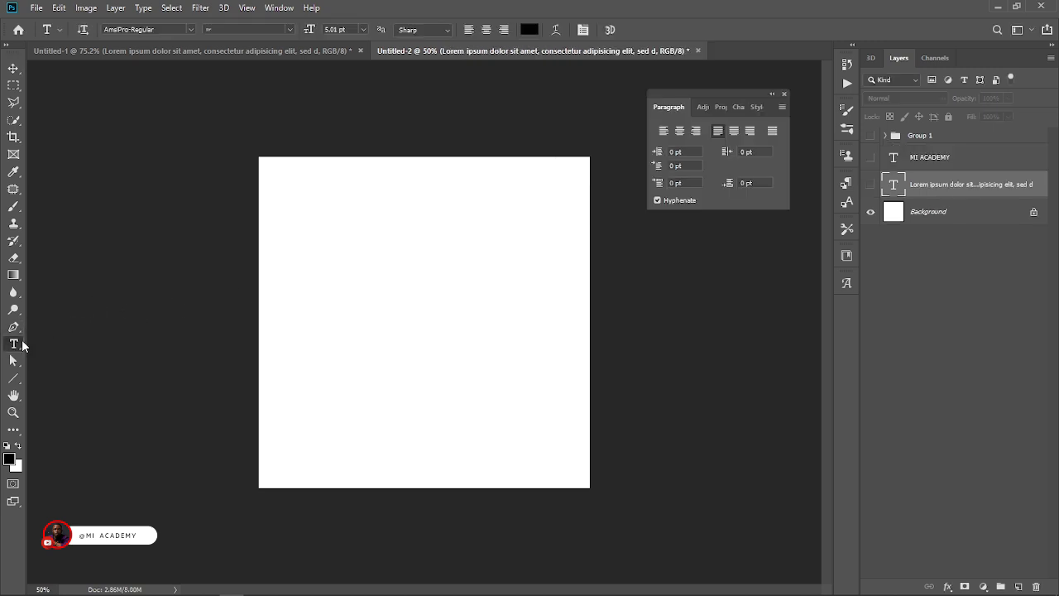
pyautogui.moveTo(304, 218); pyautogui.dragTo(540, 430)
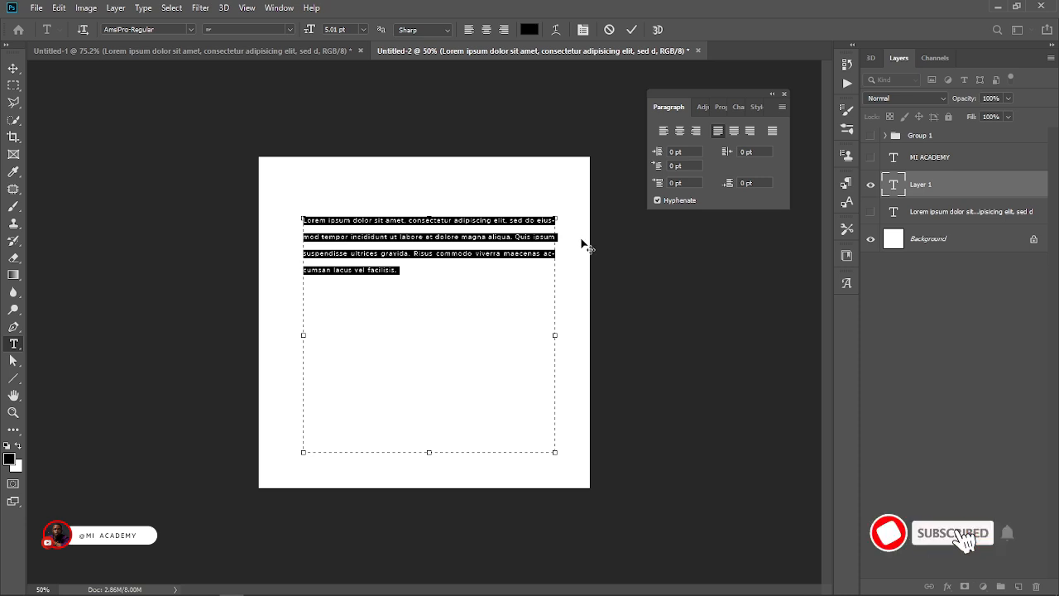
pyautogui.write('HHHHHHHHHHHHHHH')
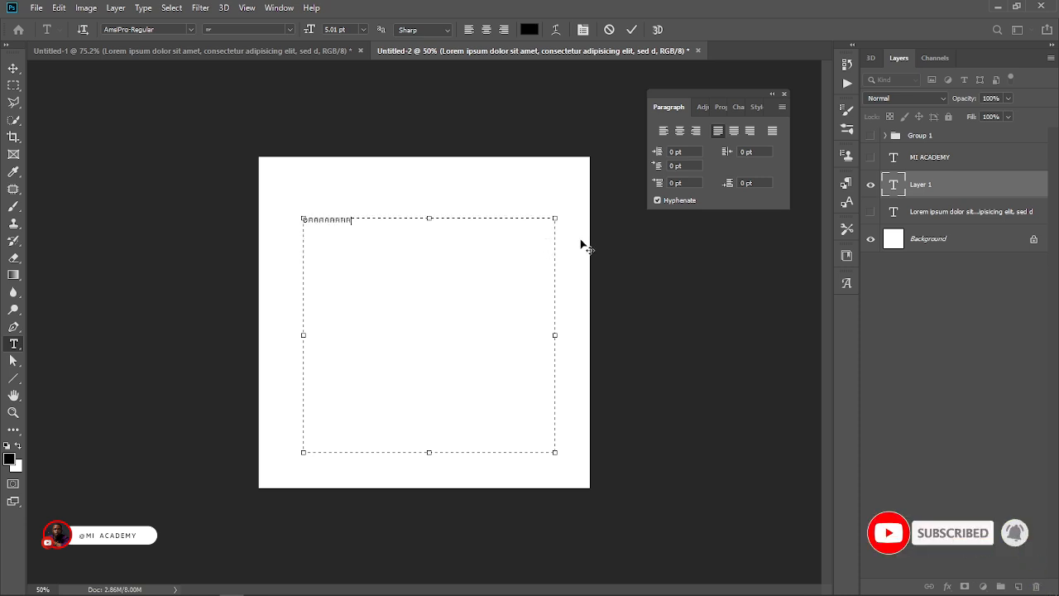
pyautogui.write('HHHHHHHHHHHHHHHHHHHHHHHHHHHHHHHHH')
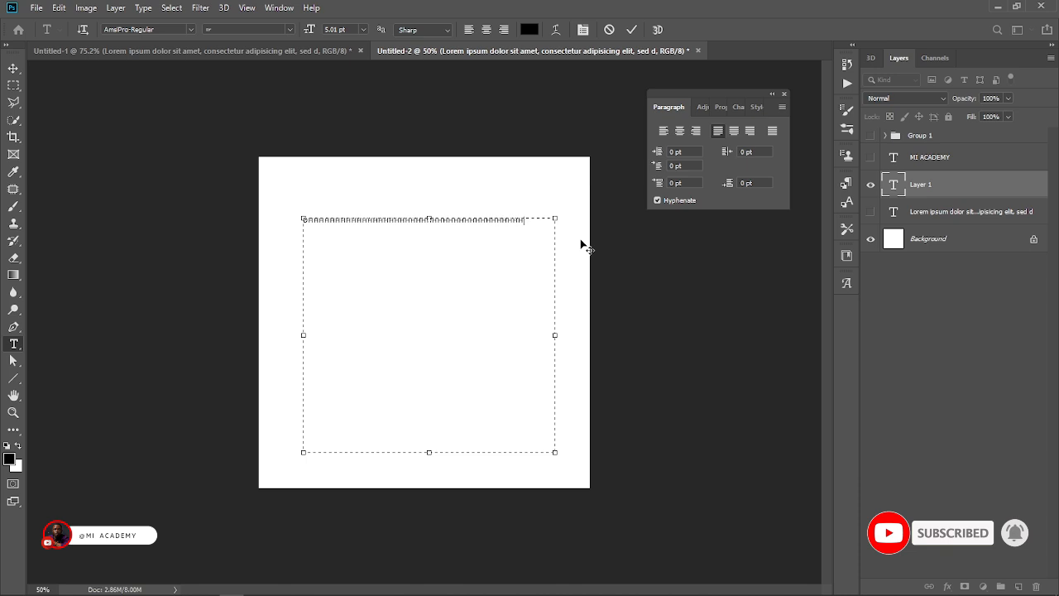
pyautogui.write('HHHHHHHHHHHHHHHHHHHHHHHHHHHHHHHH')
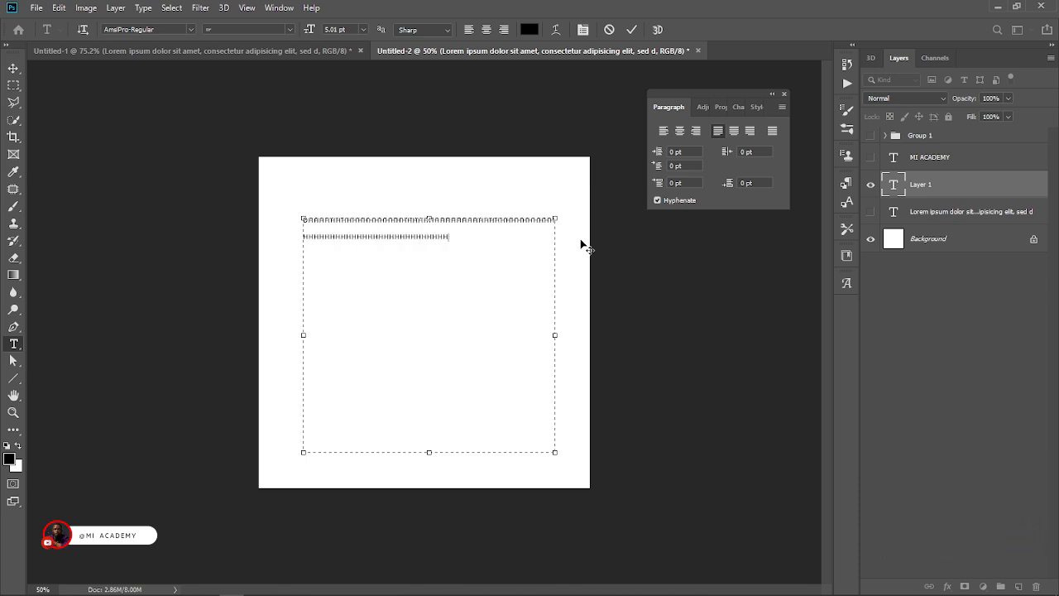
pyautogui.write('HHHHHHHHHHHHHHHH')
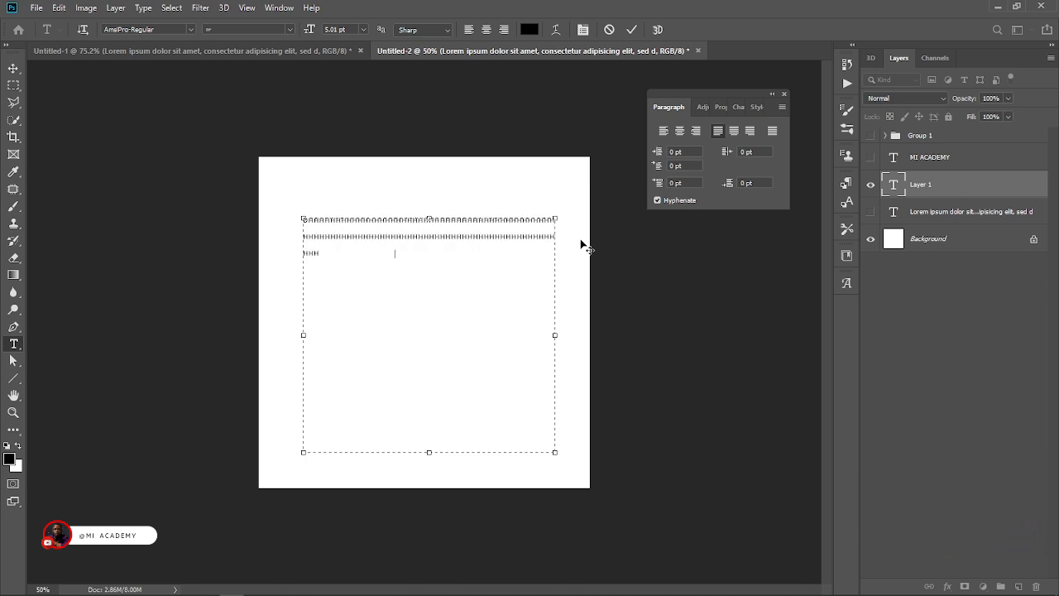
pyautogui.write('HHHHHHHHHHHHHHHHHHHHHHHHHHHHHHHHHHH')
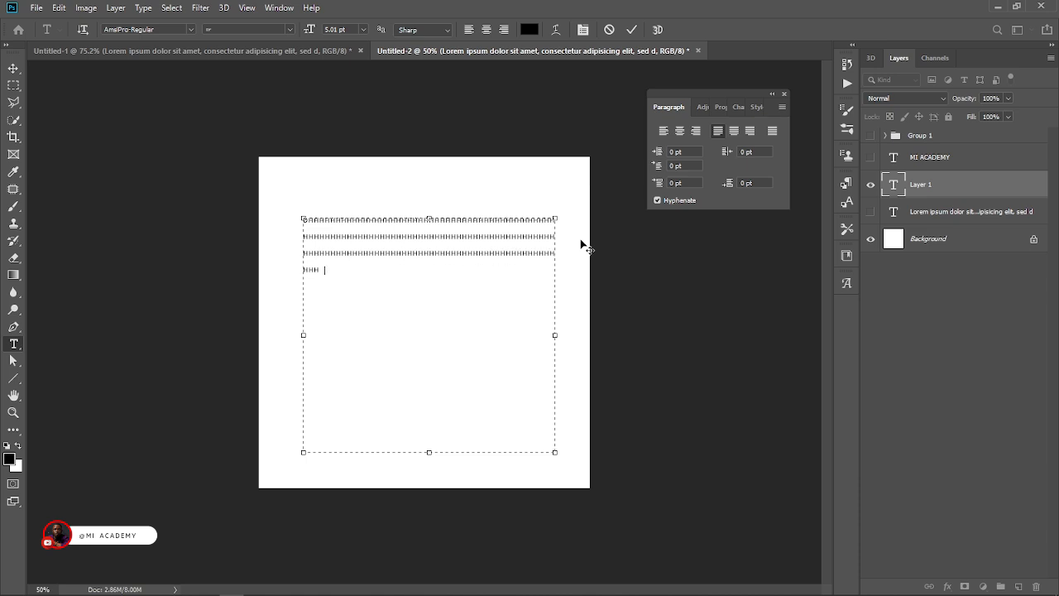
pyautogui.write('KKKKKKKKKKKKKKKKKKKKKKKKKKKKKKKKKKKKKKKKKKKKKKKKKKKKKKKKKKKK    KKKKKKKKKKKKKKKKKKKKKKKKKKKKKKKKKKKKKKKKKK')
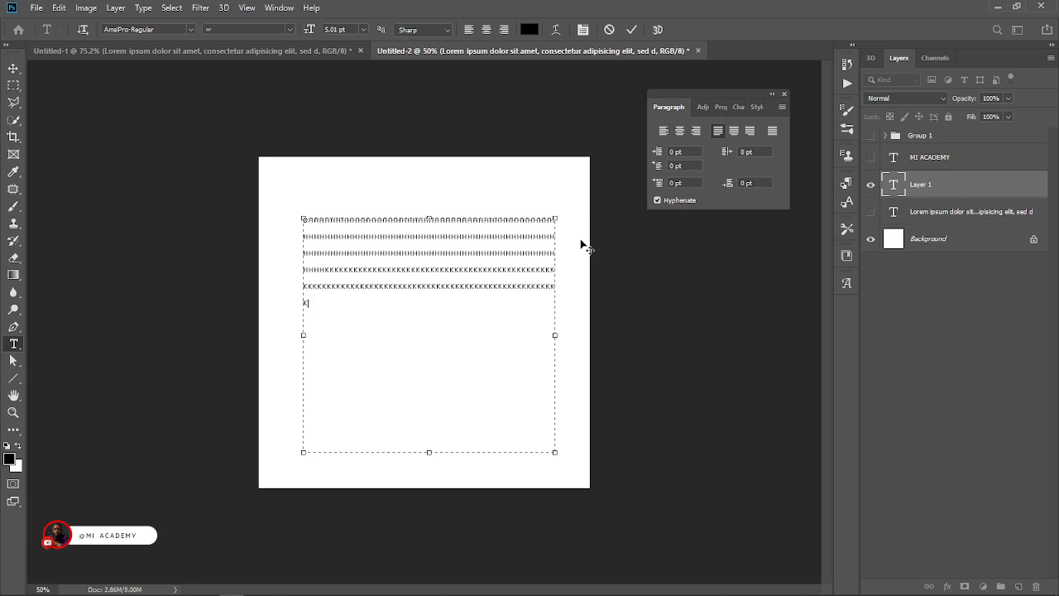
pyautogui.write('KKKKKKKKKKKKKKKKKKKKKKKKKKKKKKKKKKKKKKKKKKKKKKKKKKK')
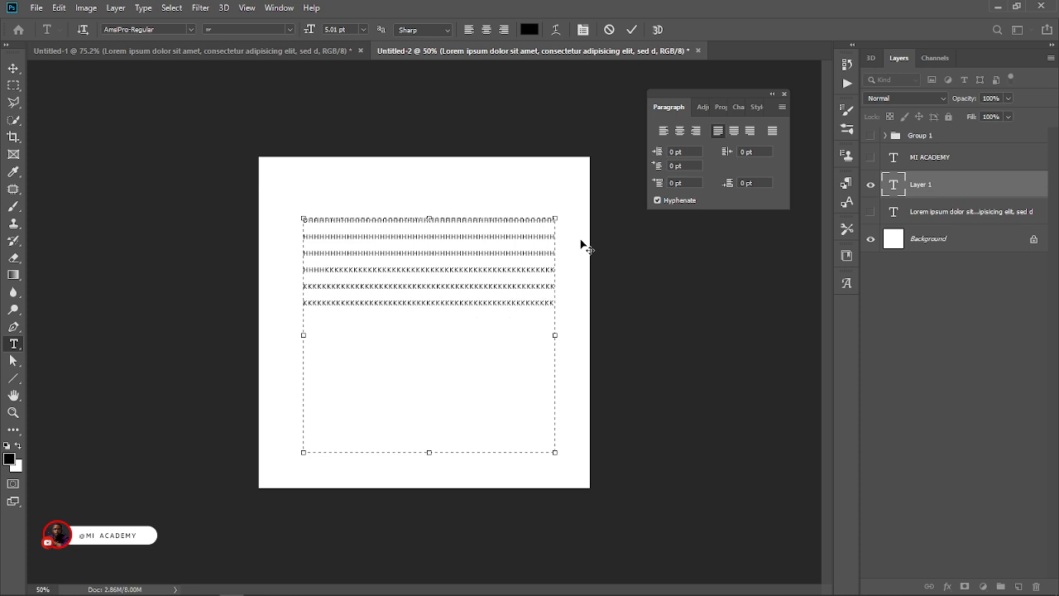
# Replace the repeated letters with pasted Lorem Ipsum, enlarge the text box until the whole passage fits, and commit it.
pyautogui.hotkey('ctrl', 'a')
pyautogui.click(143, 8)
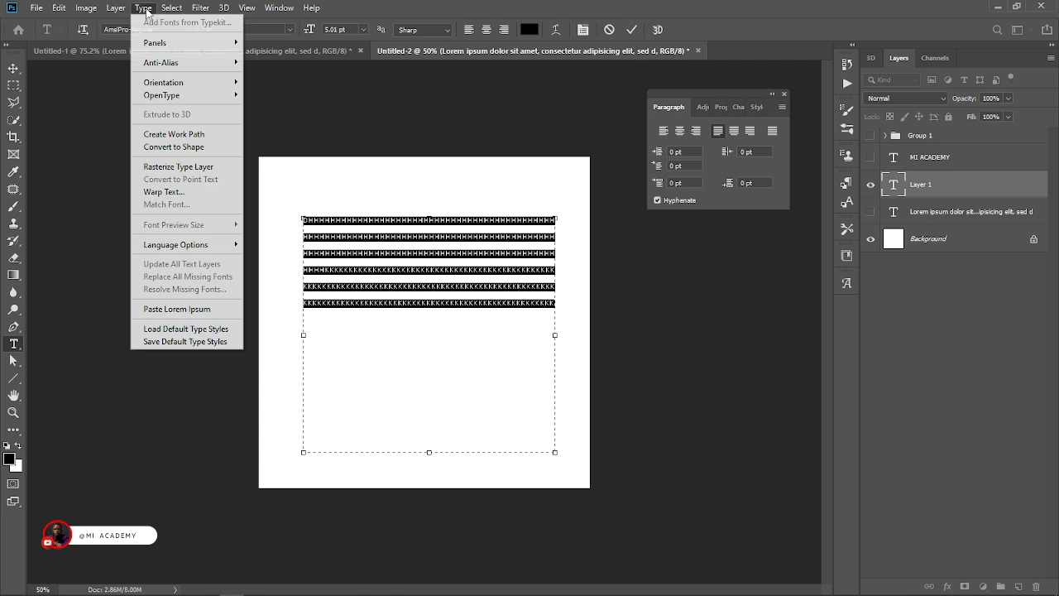
pyautogui.click(198, 309)
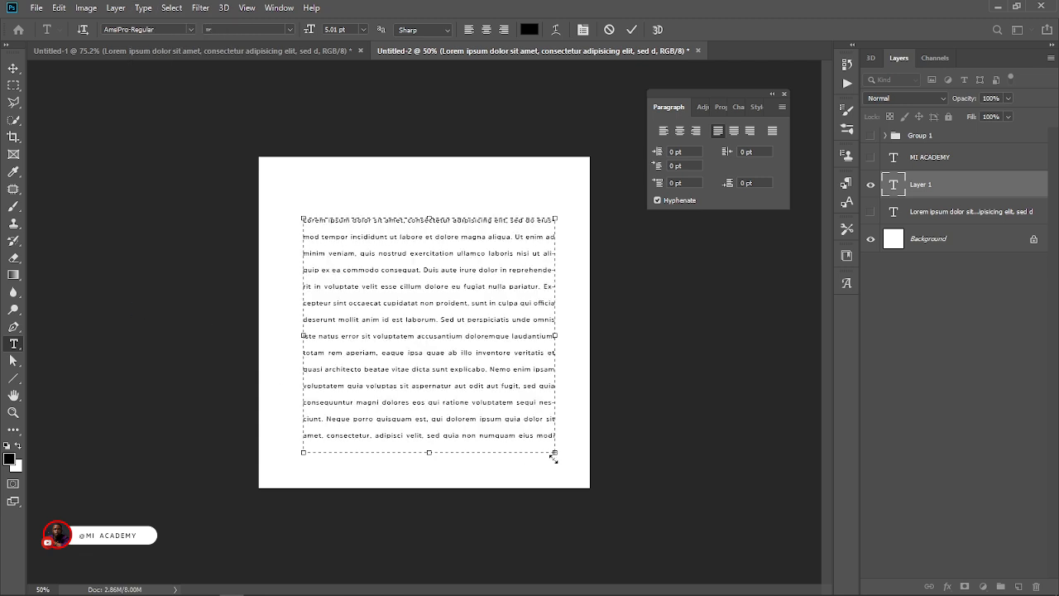
pyautogui.moveTo(554, 452); pyautogui.dragTo(564, 471)
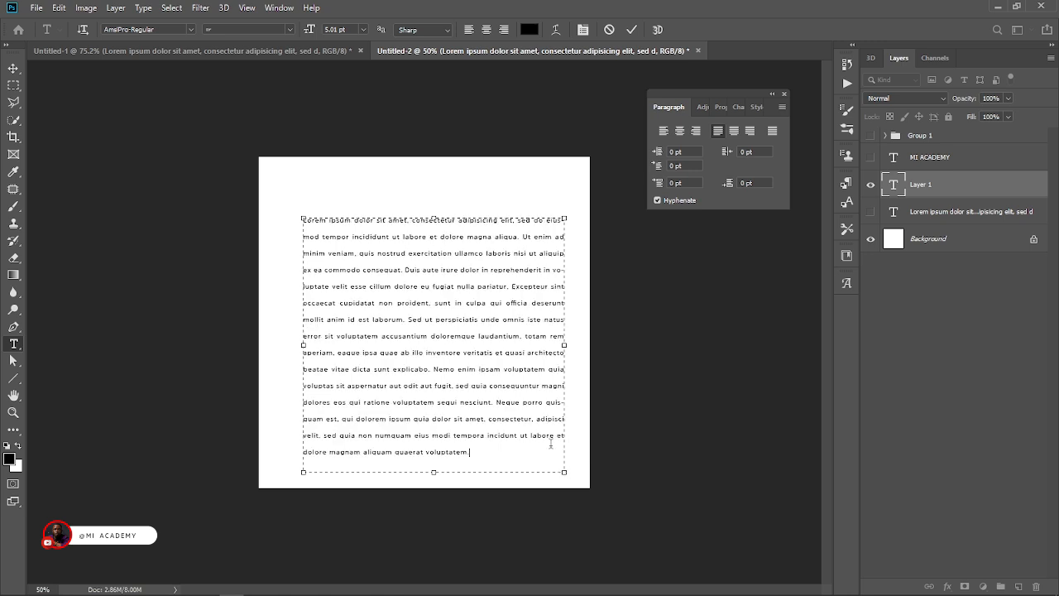
pyautogui.click(633, 30)
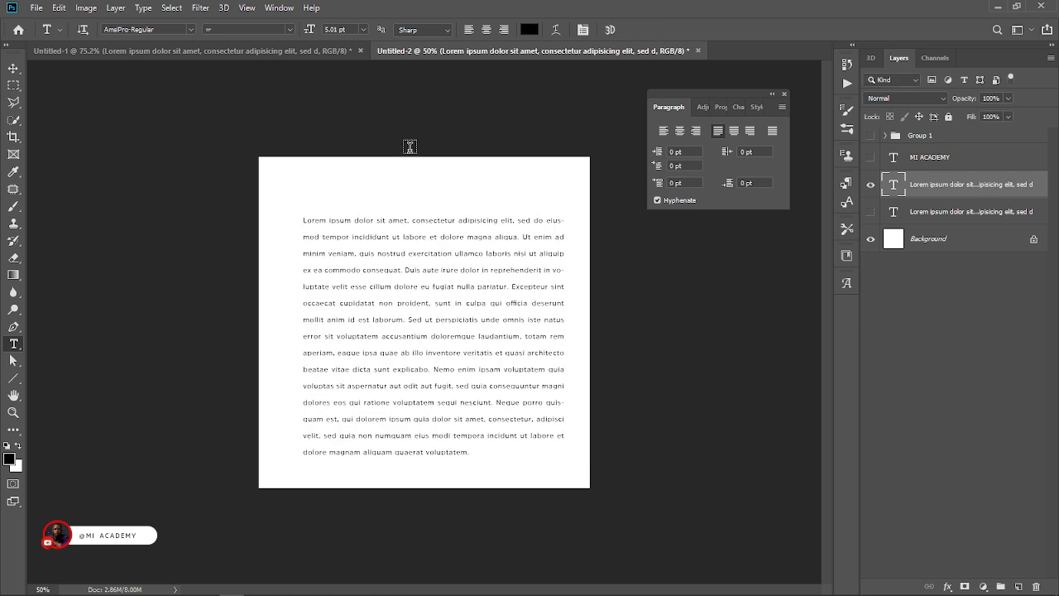
# Add a full name in capitals as a heading above the paragraph, set its size to 12.01 pt, and position it.
pyautogui.click(351, 190)
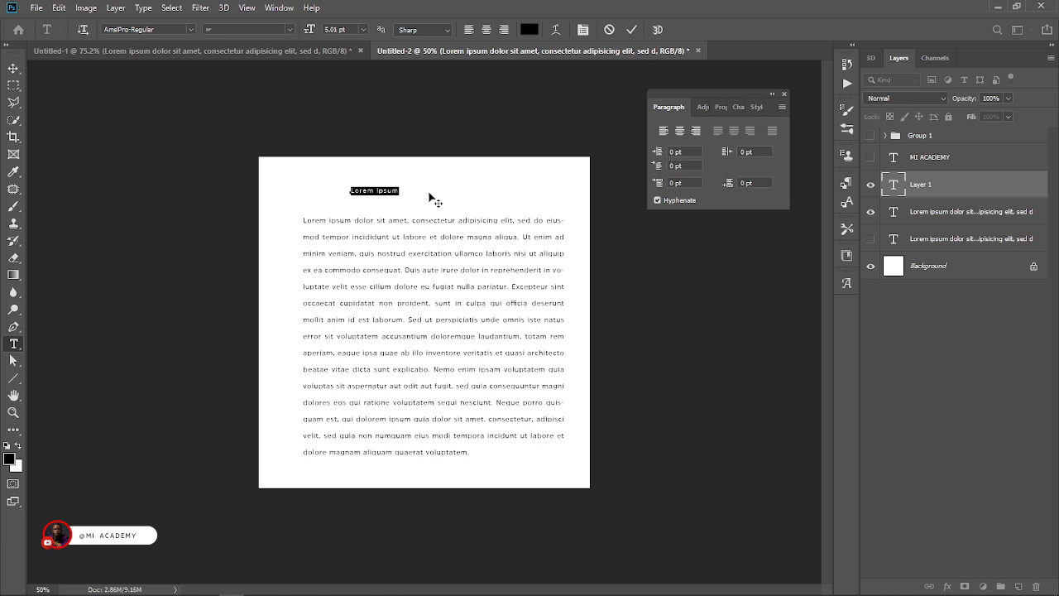
pyautogui.write('MICHEAL IBRAHIM')
pyautogui.hotkey('ctrl', 'a')
pyautogui.moveTo(309, 29); pyautogui.dragTo(330, 30)
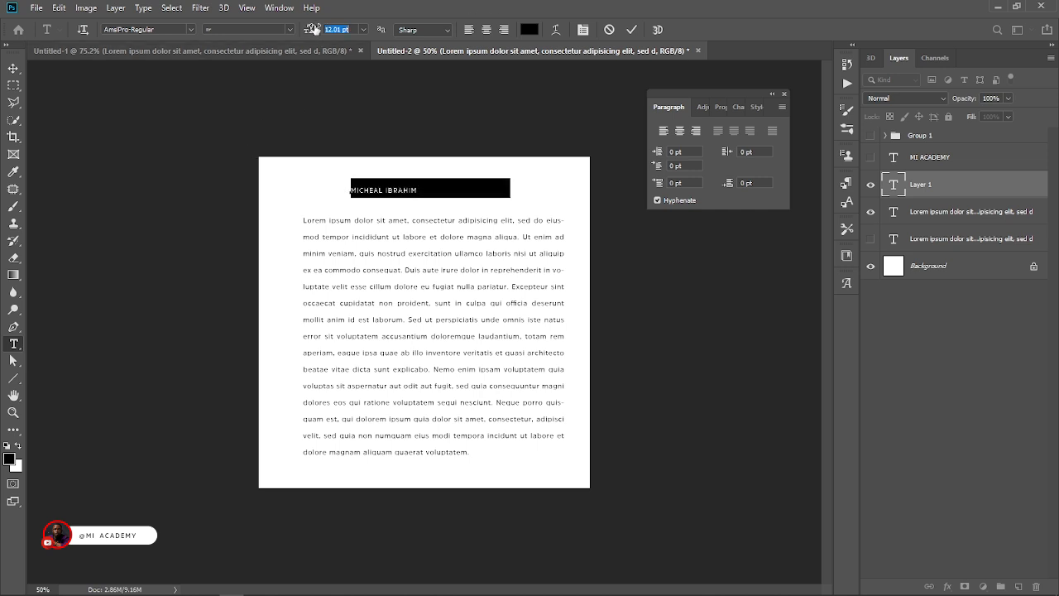
pyautogui.moveTo(447, 212); pyautogui.dragTo(441, 217)
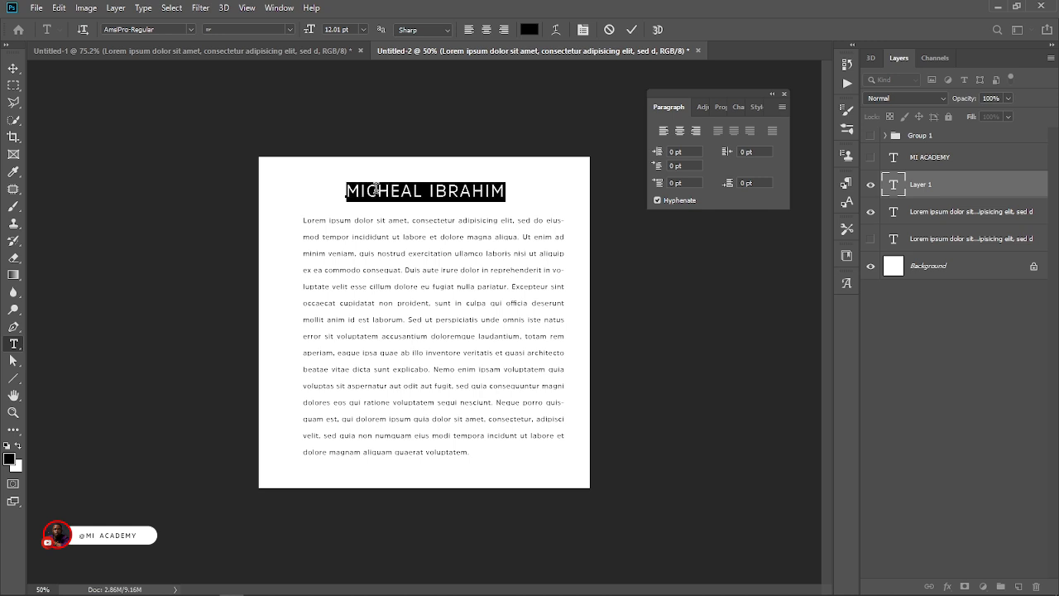
pyautogui.click(13, 68)
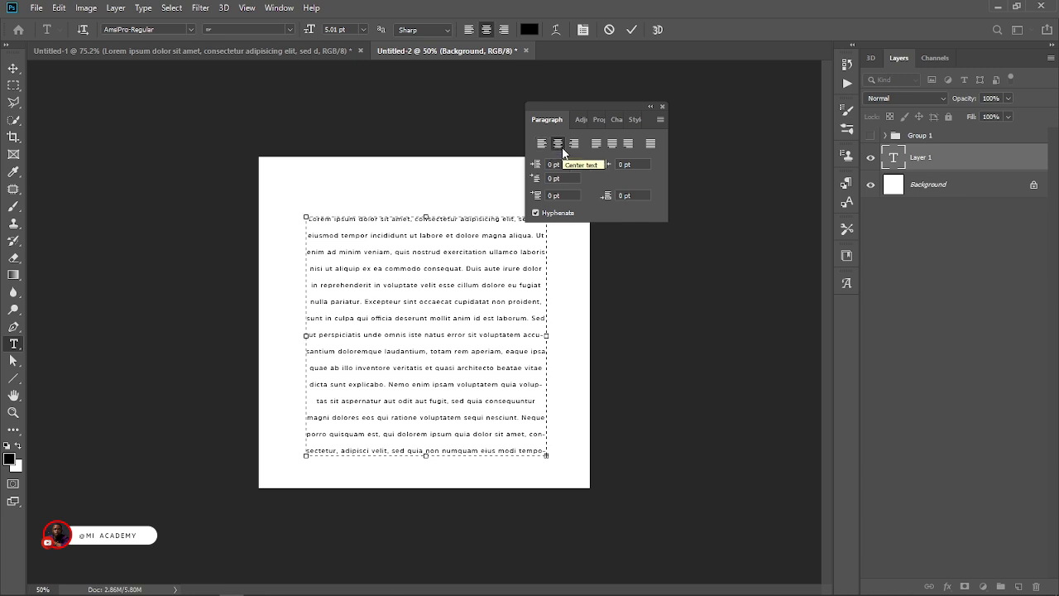
# Compare left, center and right alignment on the paragraph, commit it left-aligned, and move the Paragraph settings off the canvas.
pyautogui.click(541, 144)
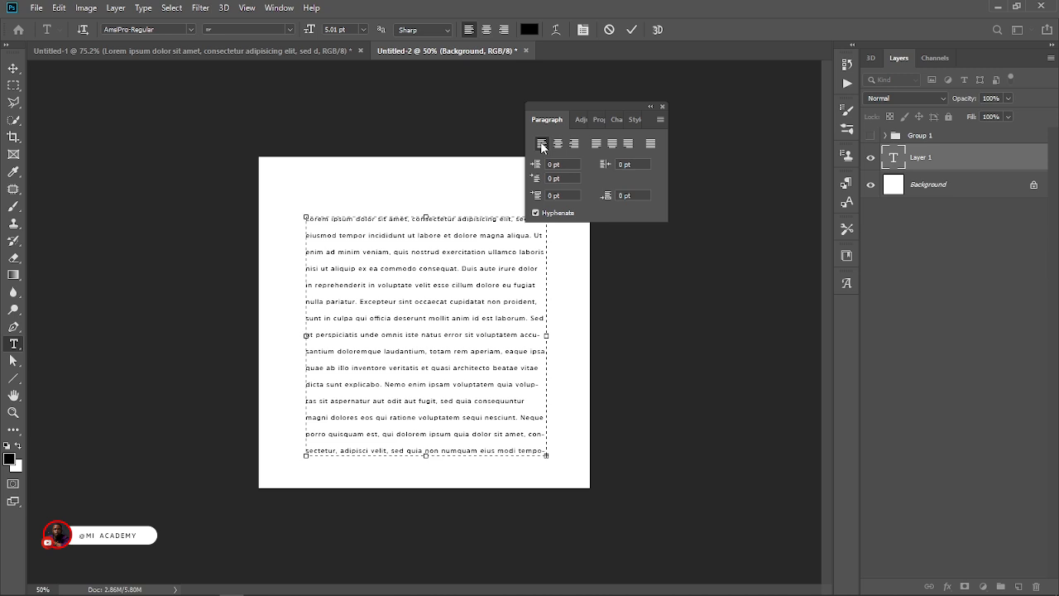
pyautogui.click(557, 147)
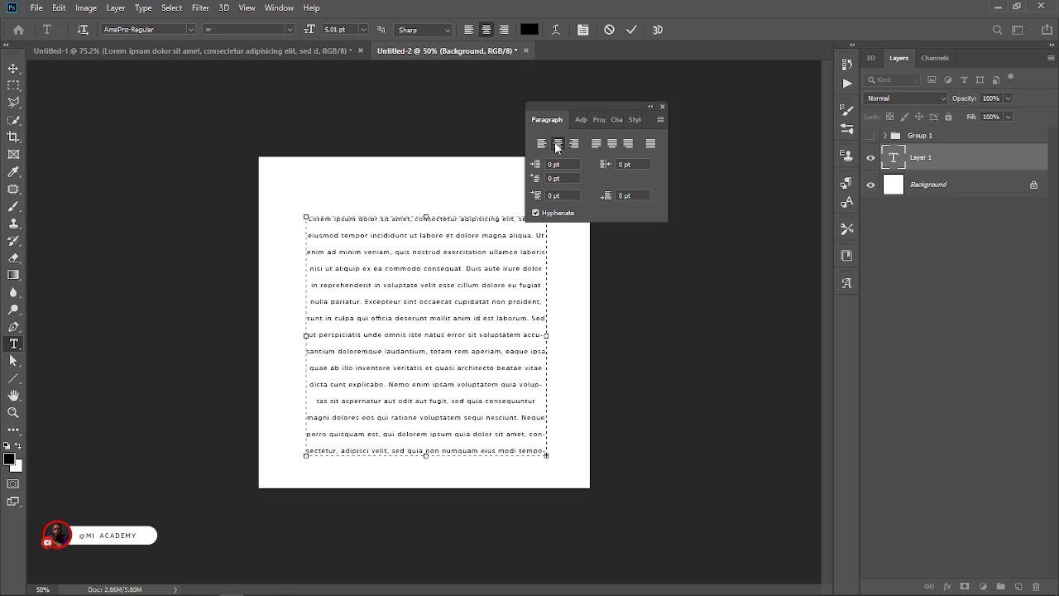
pyautogui.click(574, 146)
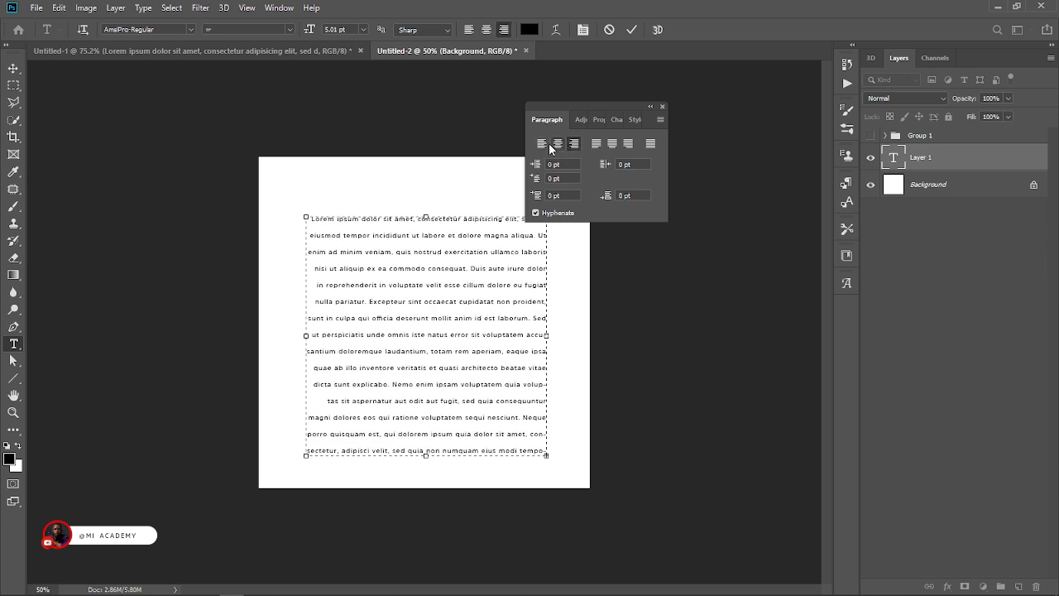
pyautogui.click(543, 147)
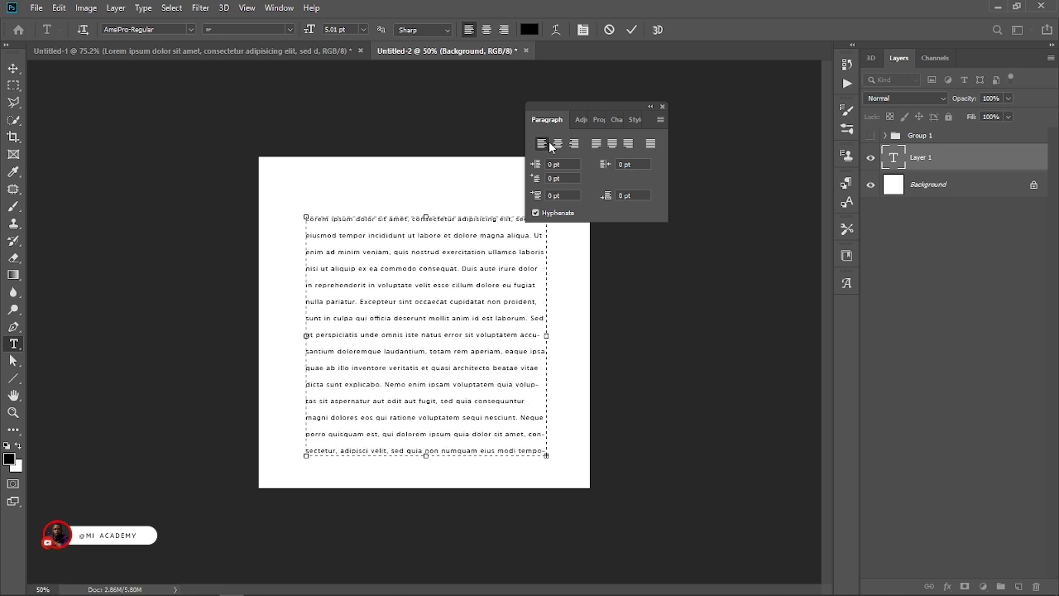
pyautogui.click(633, 30)
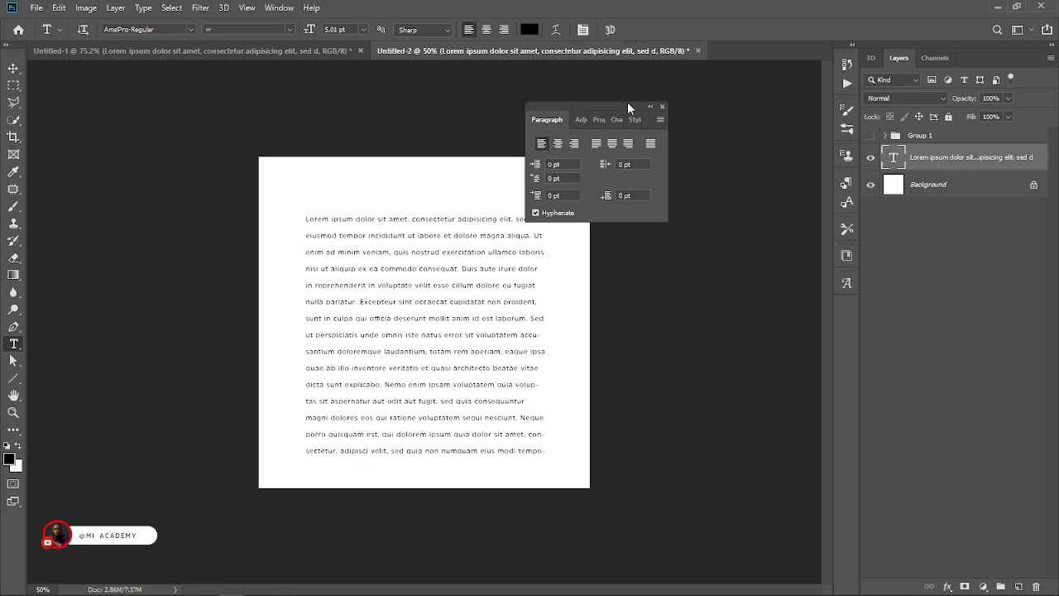
pyautogui.moveTo(628, 108); pyautogui.dragTo(705, 96)
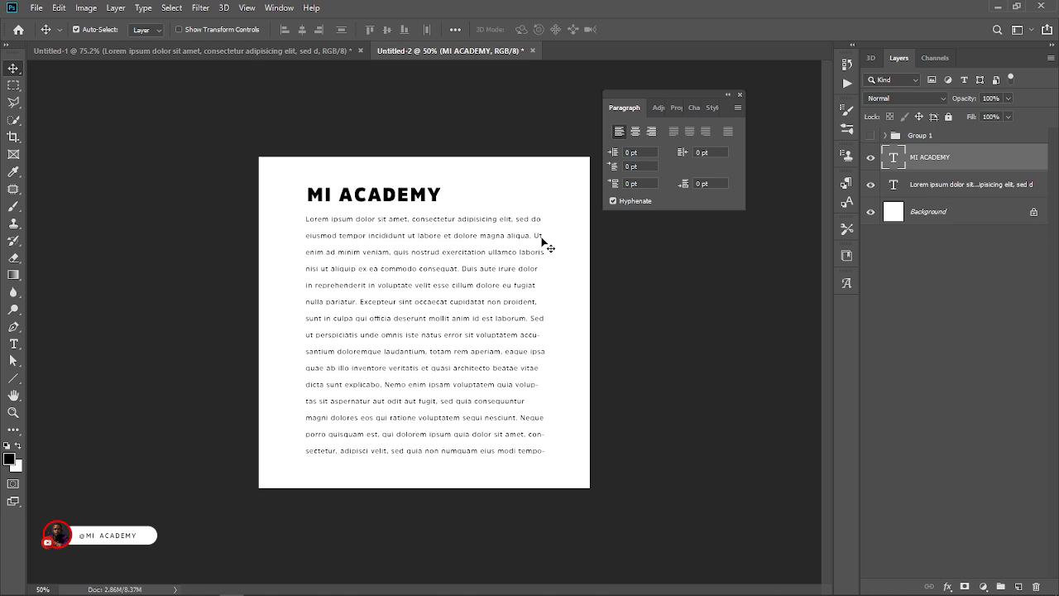
# Center-align the whole paragraph, commit it, and move the "MI ACADEMY" heading to the middle above it.
pyautogui.click(542, 241)
pyautogui.press('t')
pyautogui.click(539, 235)
pyautogui.hotkey('ctrl', 'a')
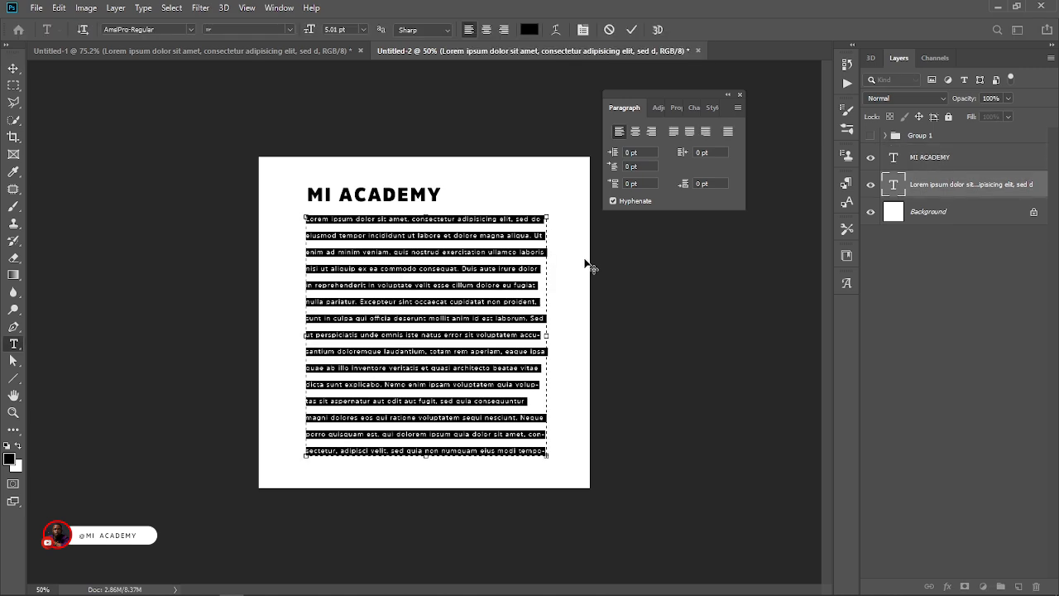
pyautogui.click(636, 132)
pyautogui.click(631, 30)
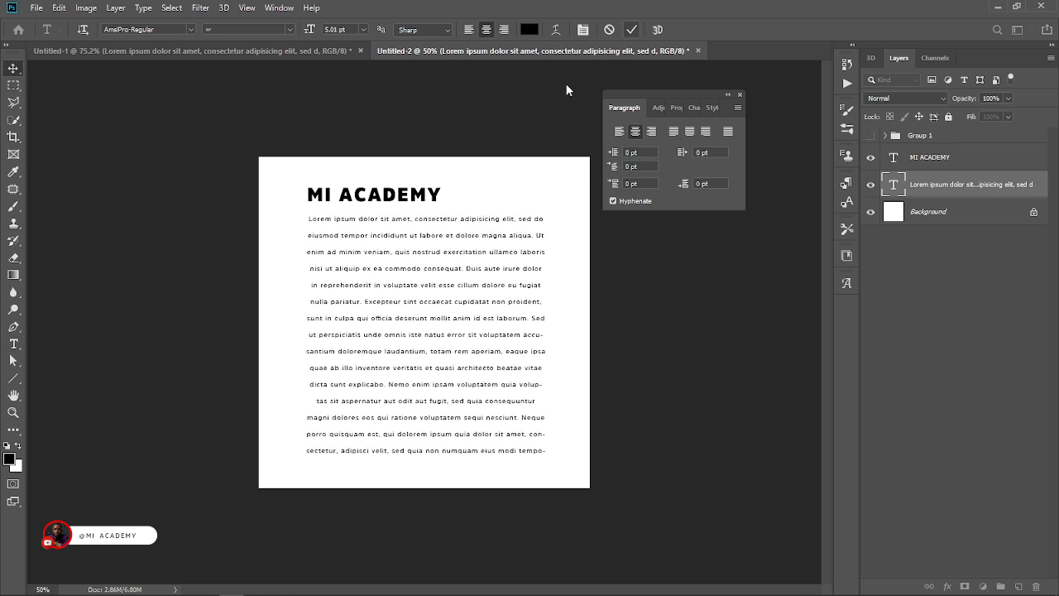
pyautogui.press('v')
pyautogui.moveTo(422, 195); pyautogui.dragTo(474, 194)
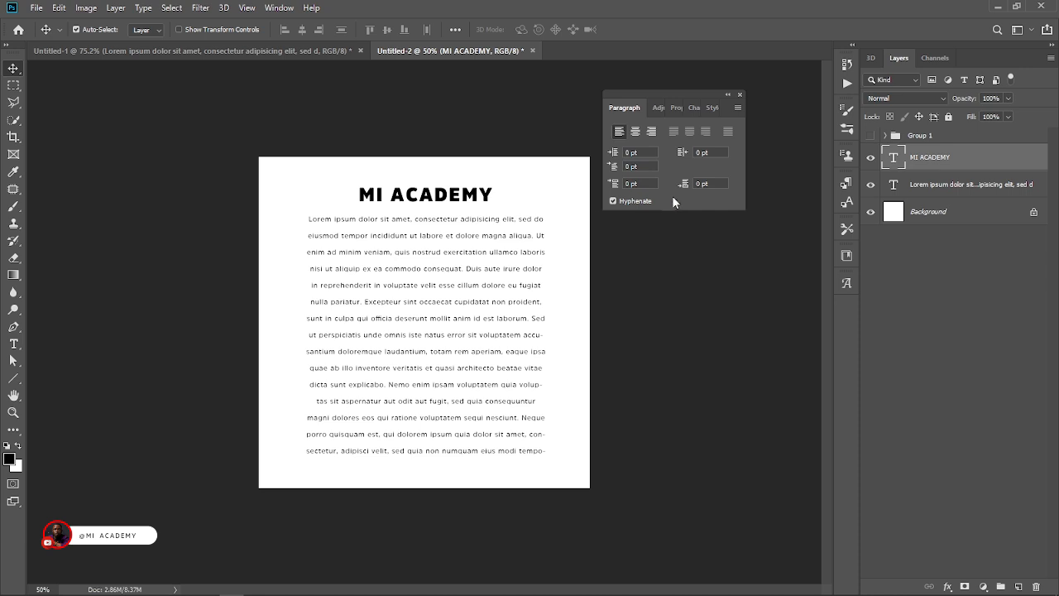
# Compare right, center and left alignment on the whole Lorem Ipsum paragraph.
pyautogui.doubleClick(502, 250)
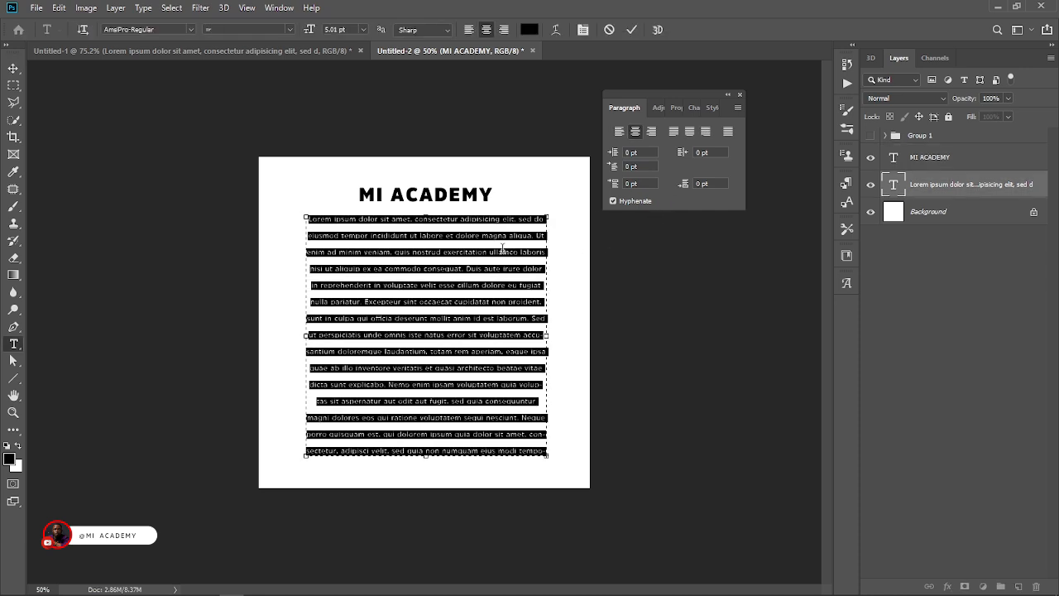
pyautogui.click(653, 132)
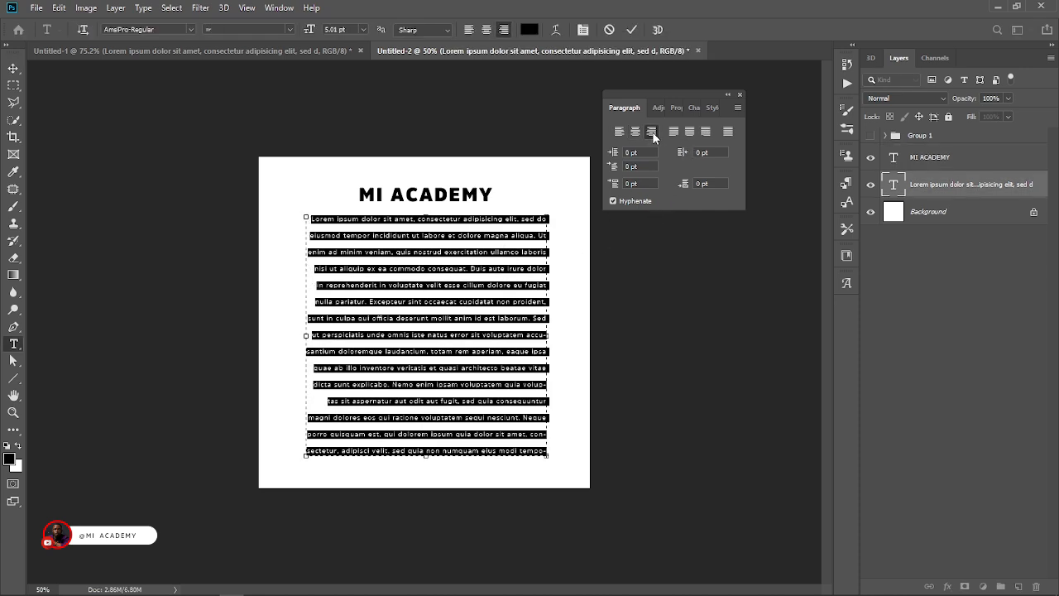
pyautogui.click(487, 30)
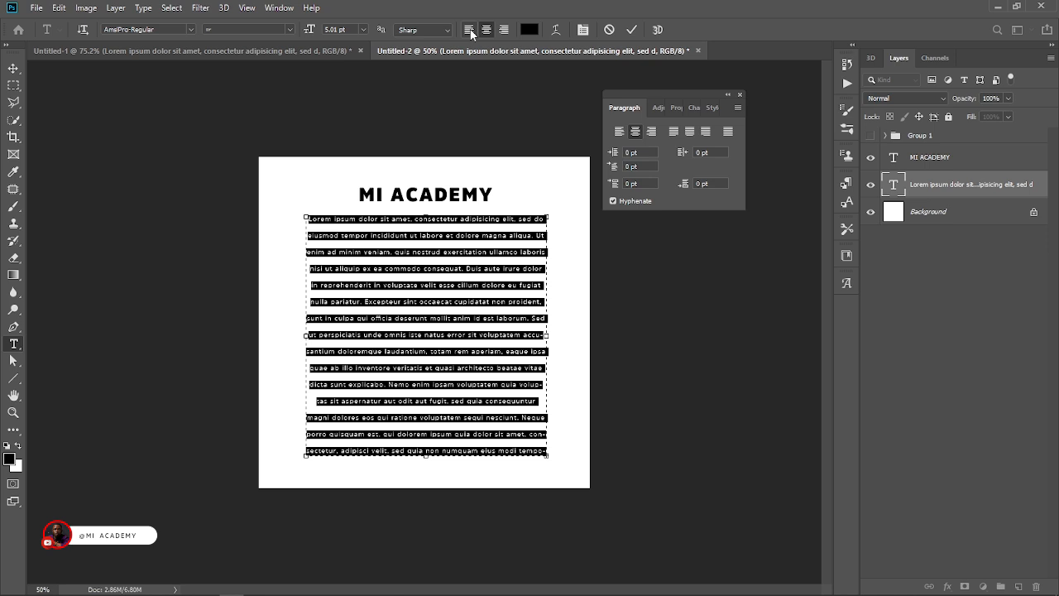
pyautogui.click(469, 30)
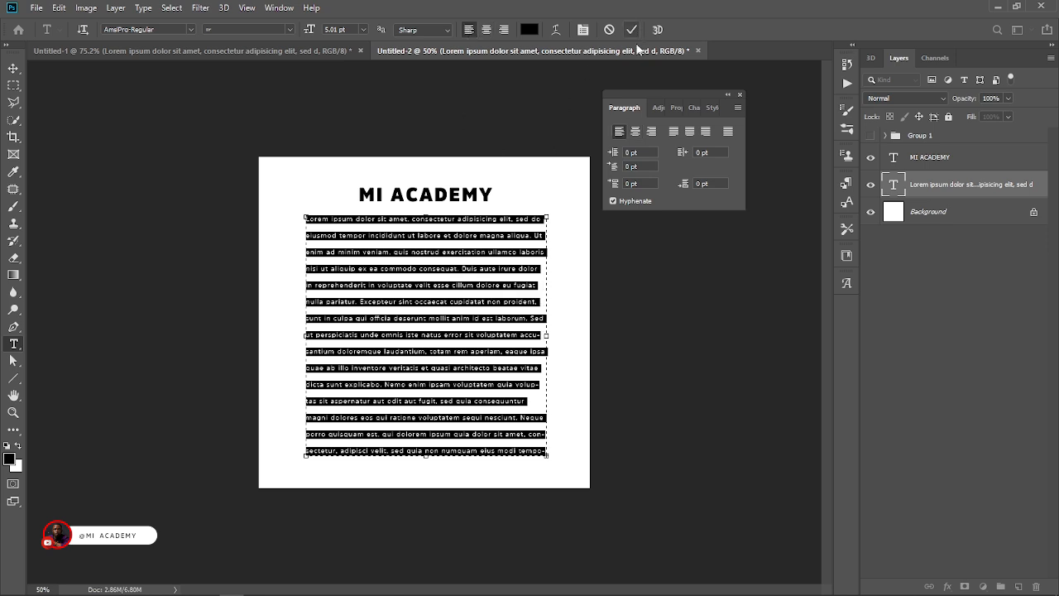
# Justify the paragraph with its last line left-aligned, and enlarge the text box until the whole passage fits.
pyautogui.click(674, 133)
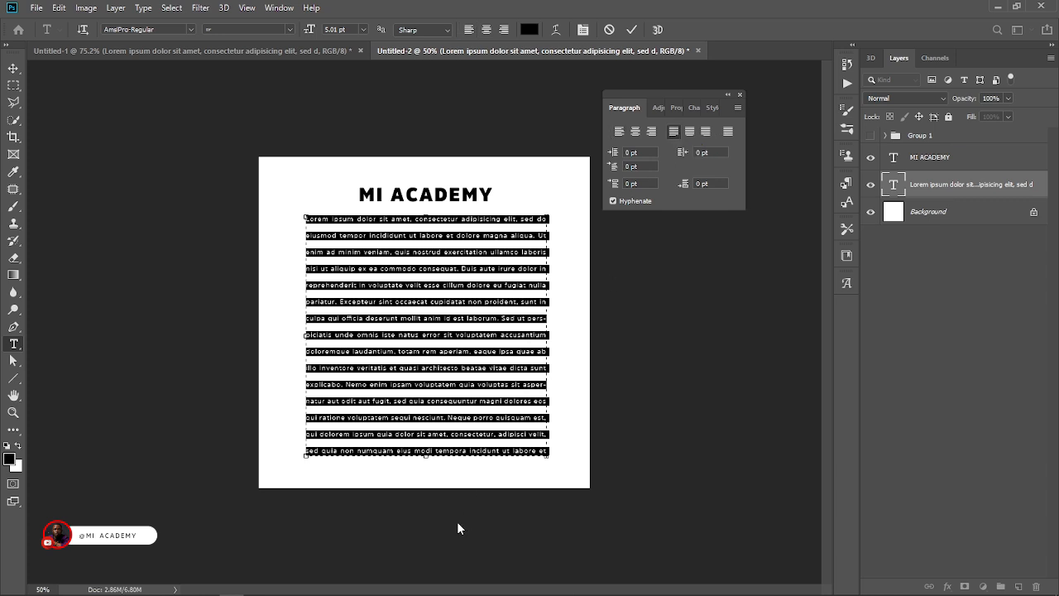
pyautogui.moveTo(549, 457); pyautogui.dragTo(560, 481)
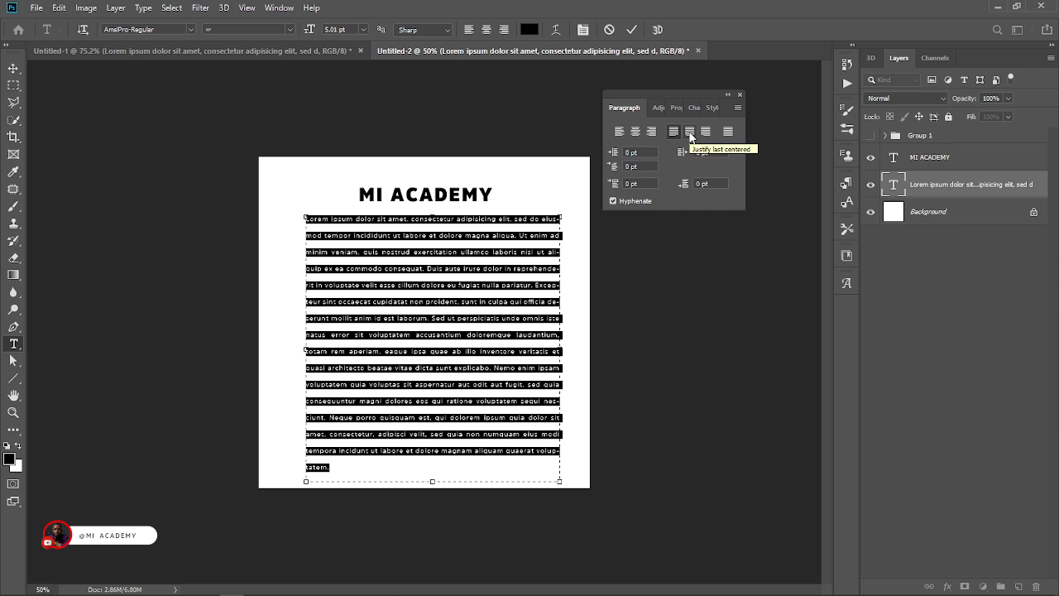
# Try justifying the paragraph with the last line centered, right-aligned and fully stretched, and commit the fully justified version.
pyautogui.click(690, 132)
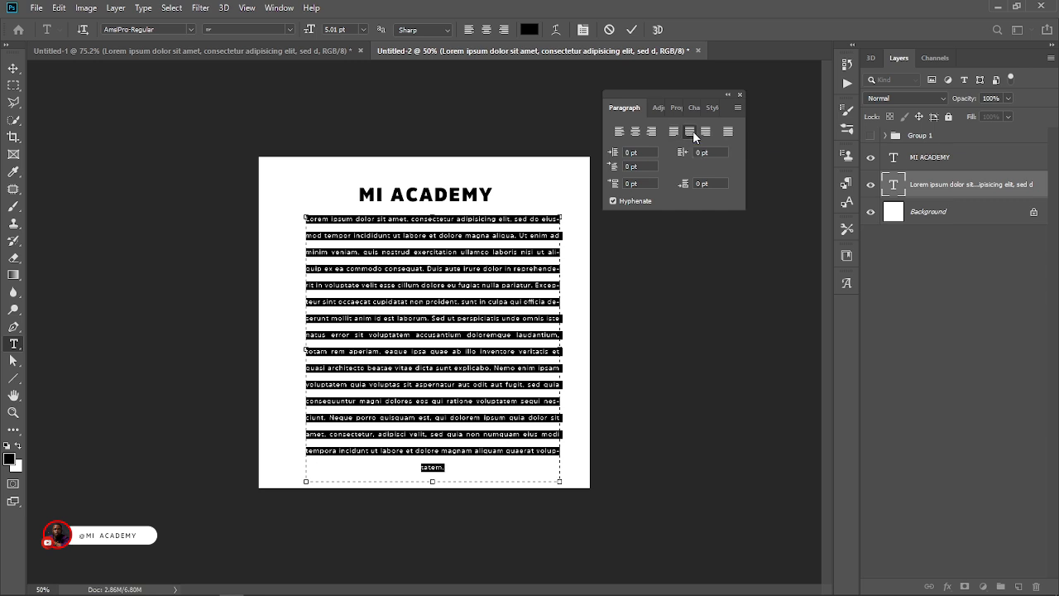
pyautogui.click(705, 133)
pyautogui.click(729, 132)
pyautogui.hotkey('ctrl', 'Return')
pyautogui.press('v')
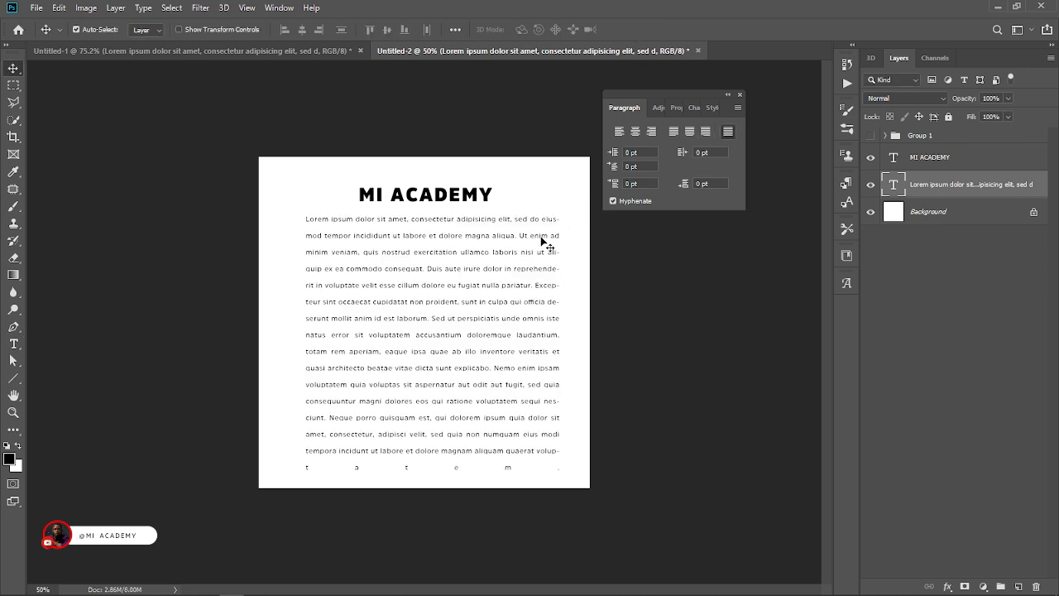
# Cycle the whole paragraph back to justified with the last line left-aligned, commit it, and move the Paragraph settings farther from the canvas.
pyautogui.doubleClick(538, 235)
pyautogui.hotkey('ctrl', 'a')
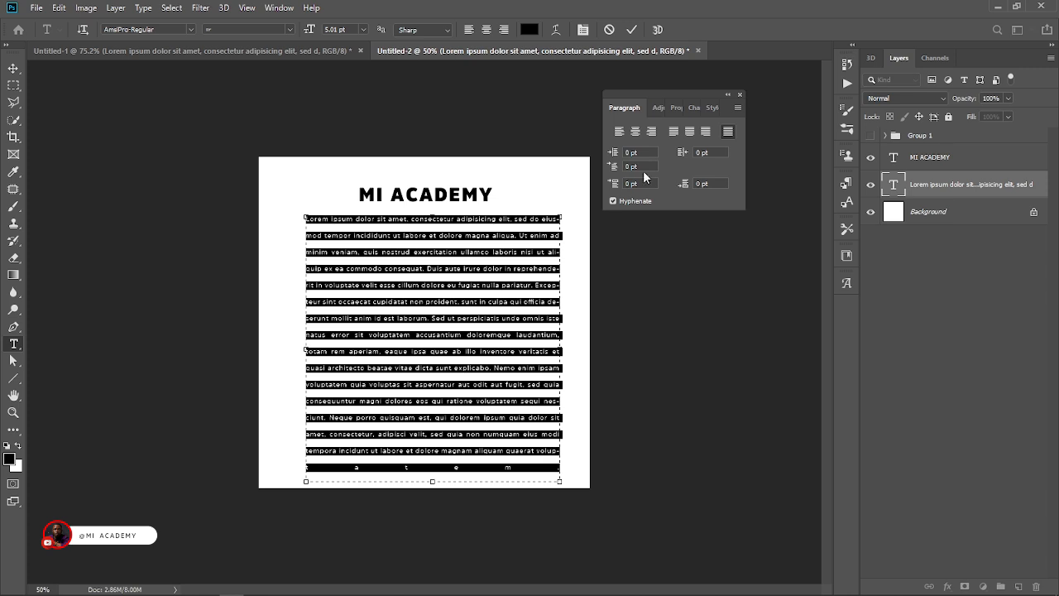
pyautogui.click(707, 135)
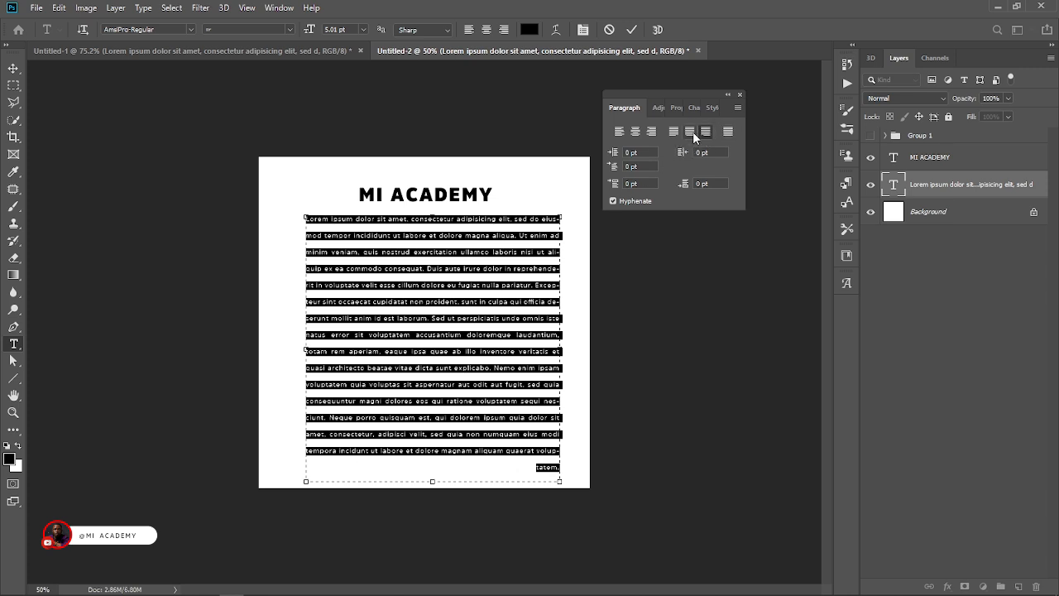
pyautogui.click(689, 133)
pyautogui.click(675, 132)
pyautogui.hotkey('ctrl', 'Return')
pyautogui.moveTo(687, 95); pyautogui.dragTo(731, 94)
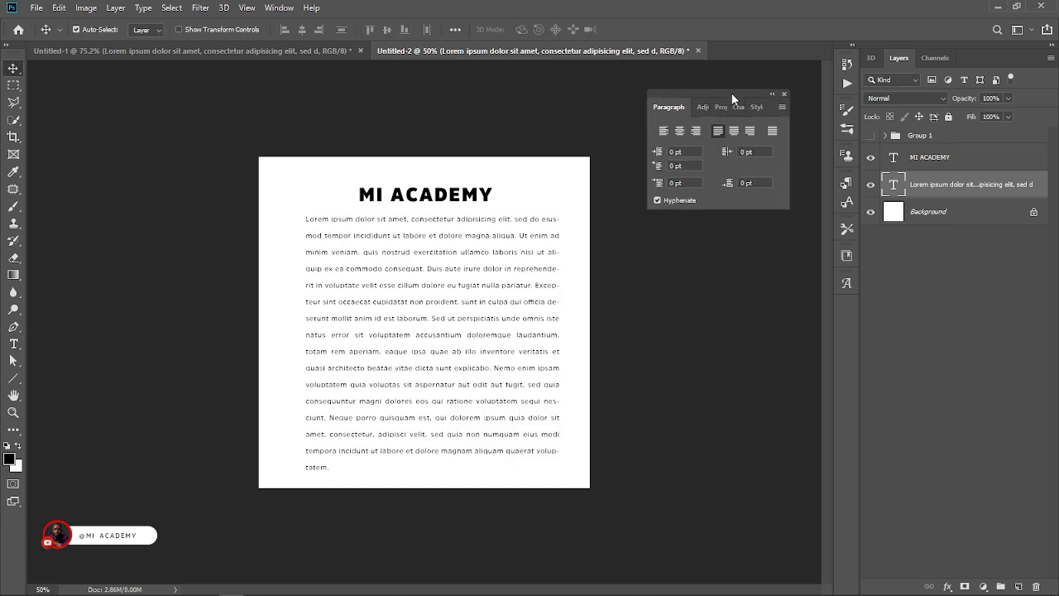
# Hide the Lorem Ipsum paragraph layer and the "MI ACADEMY" heading layer.
pyautogui.click(871, 184)
pyautogui.click(870, 157)
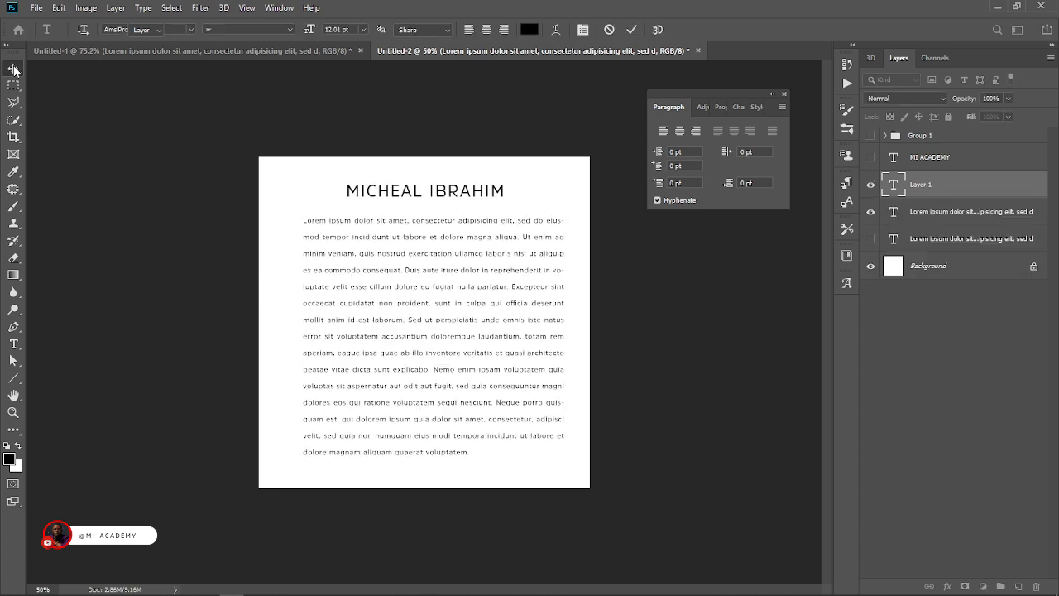
pyautogui.click(14, 68)
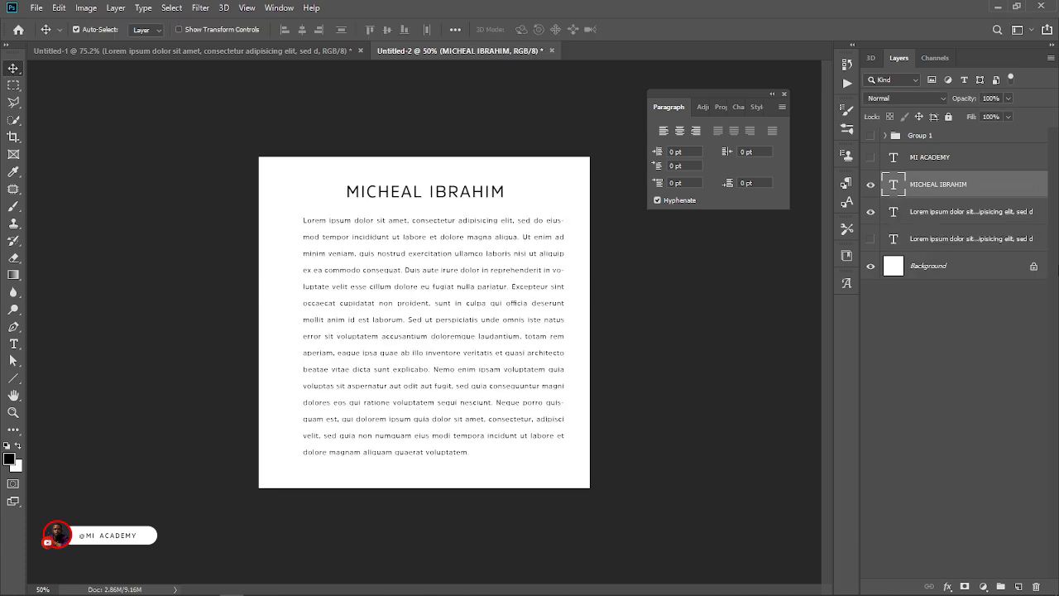
# Group the full-name heading with both Lorem Ipsum layers, and hide the group.
pyautogui.keyDown('shift'); pyautogui.click(931, 239); pyautogui.keyUp('shift')
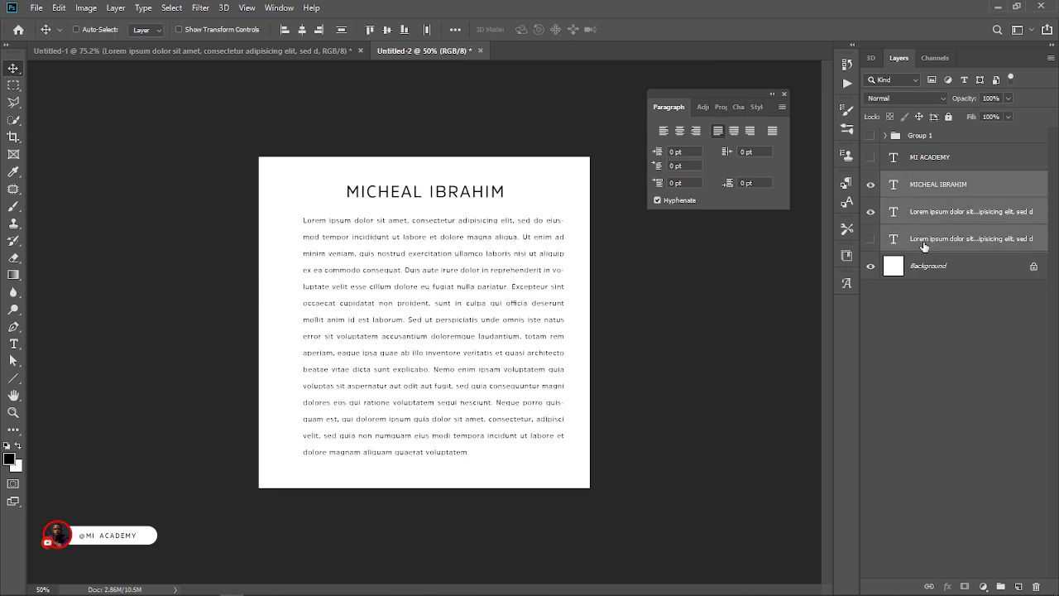
pyautogui.hotkey('ctrl', 'g')
pyautogui.click(871, 179)
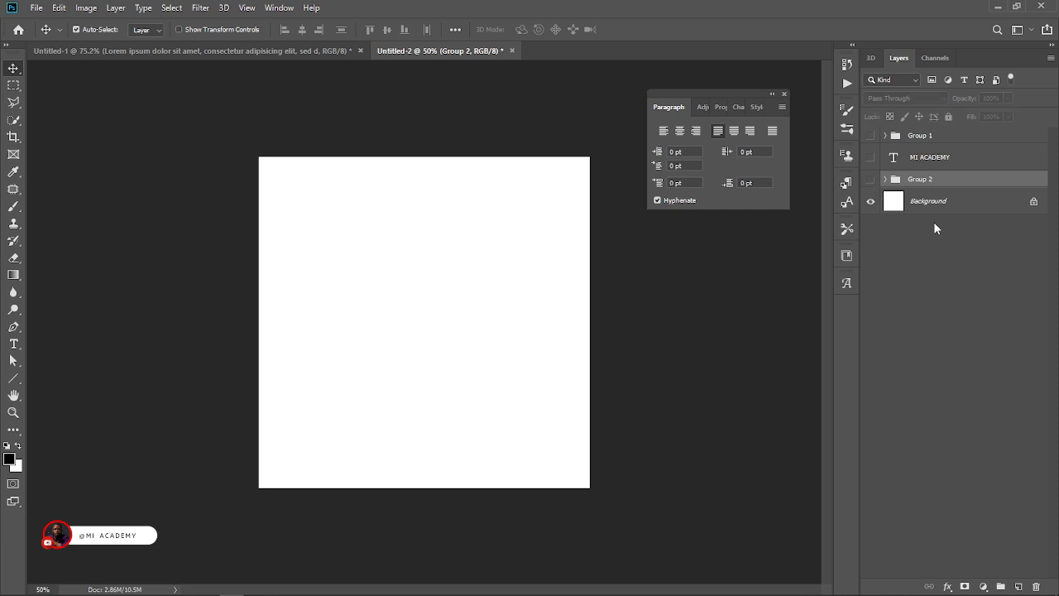